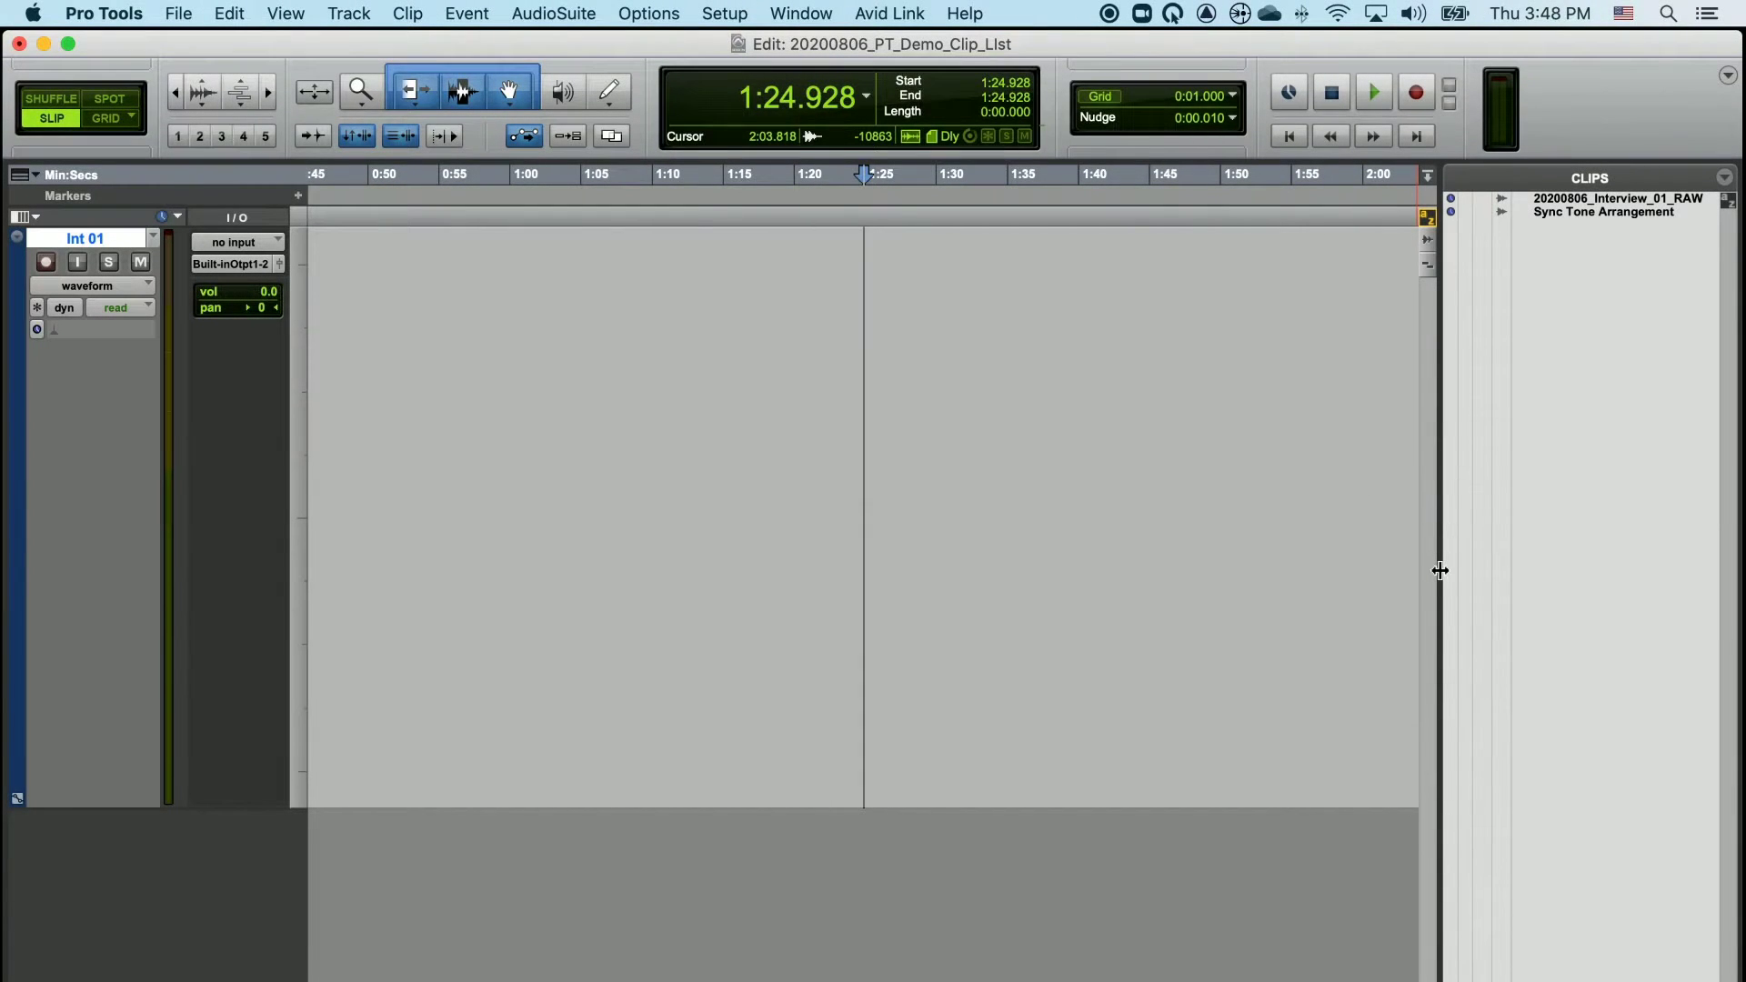
Adjust the clip list width, then place 20200806_Interview_01_RAW on Int 01 at 0:56.234.
click(1440, 570)
drag(1441, 570, 1281, 554)
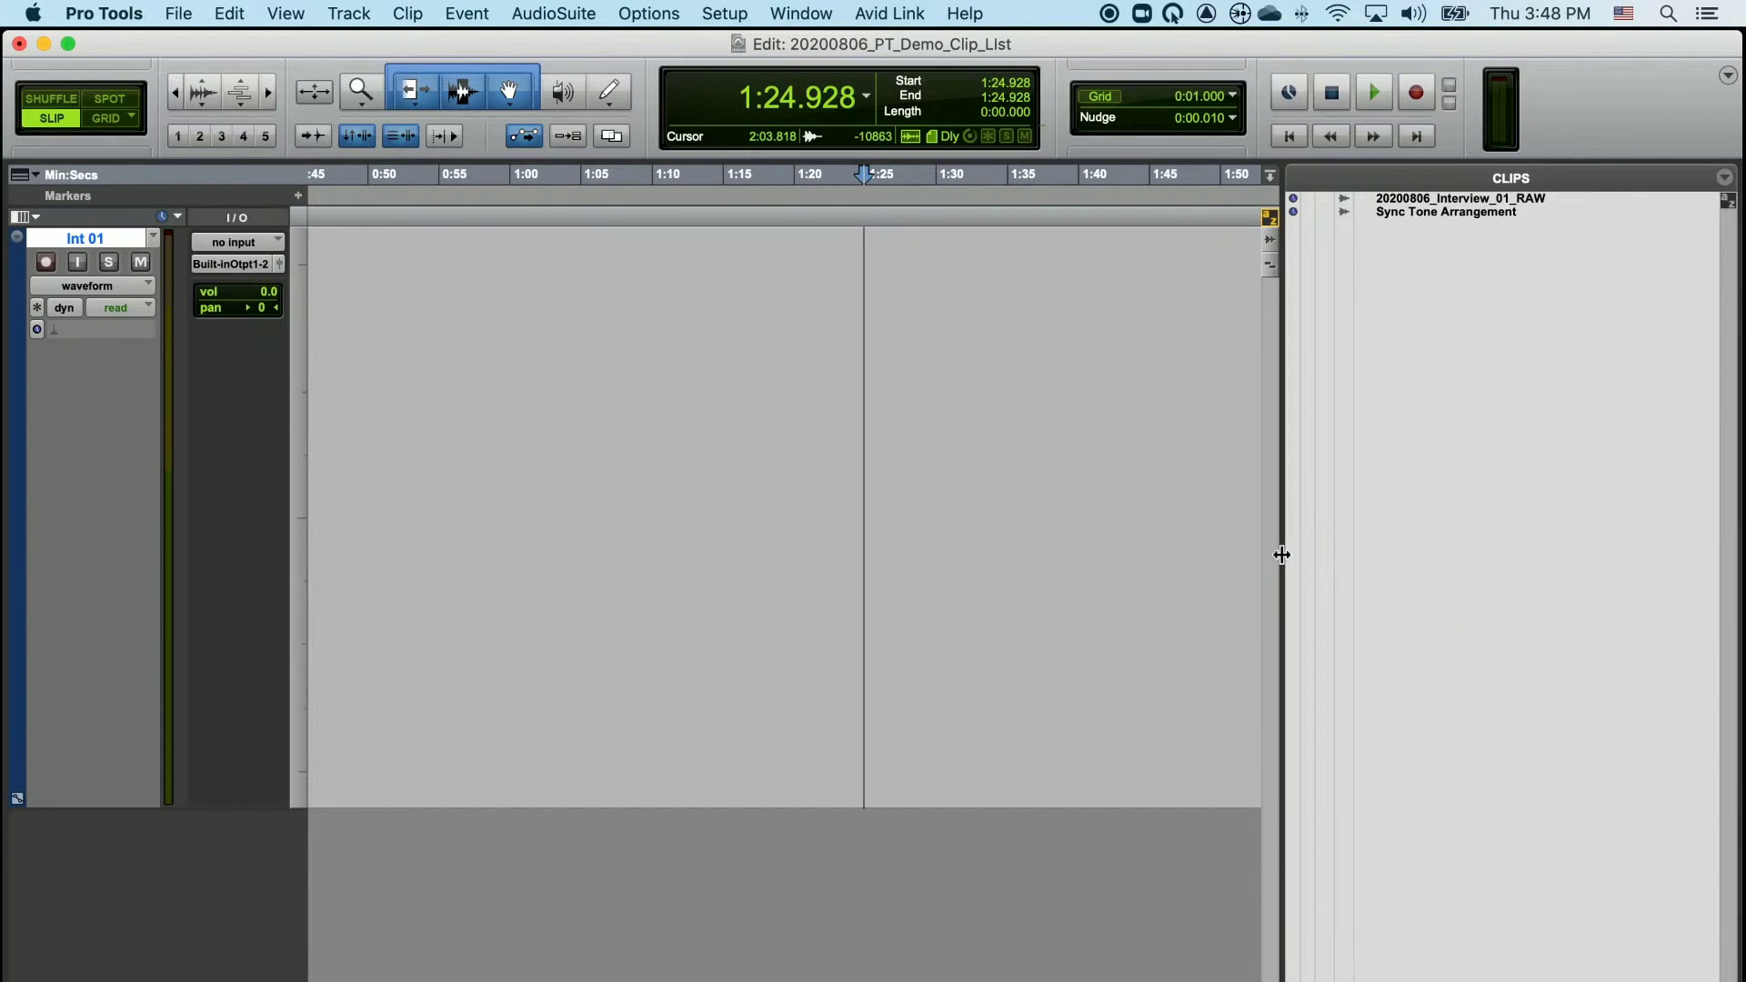
drag(1395, 554, 1389, 554)
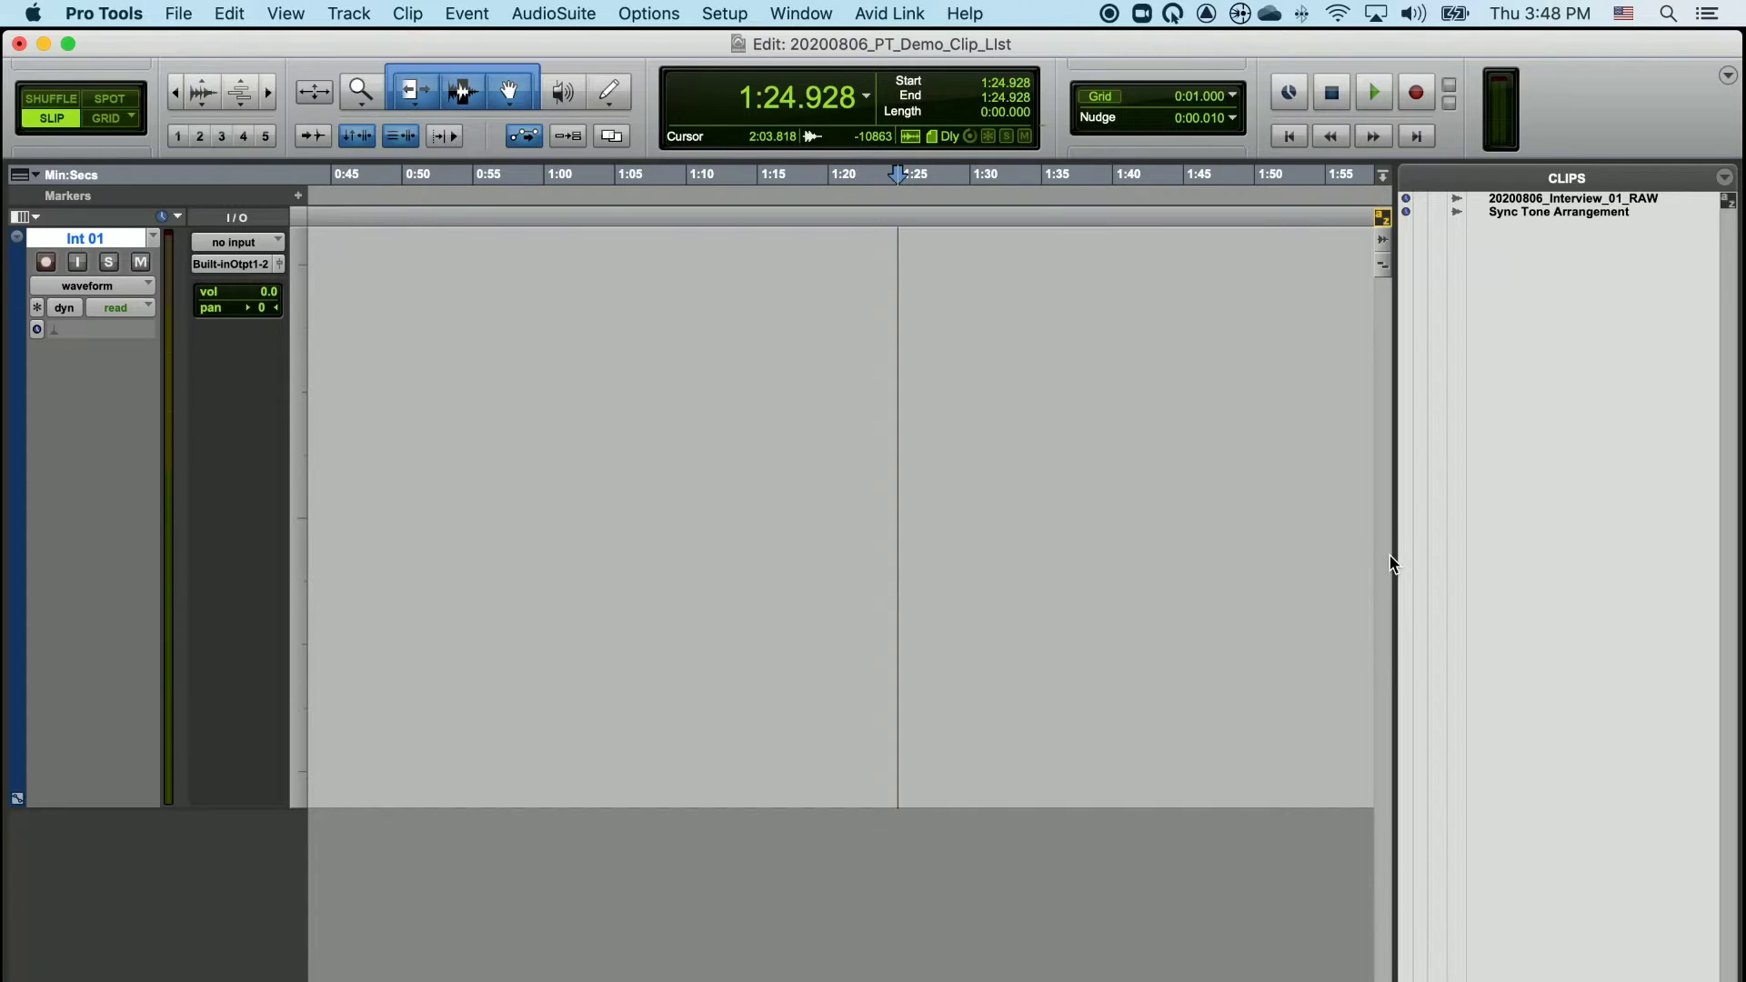
click(1393, 564)
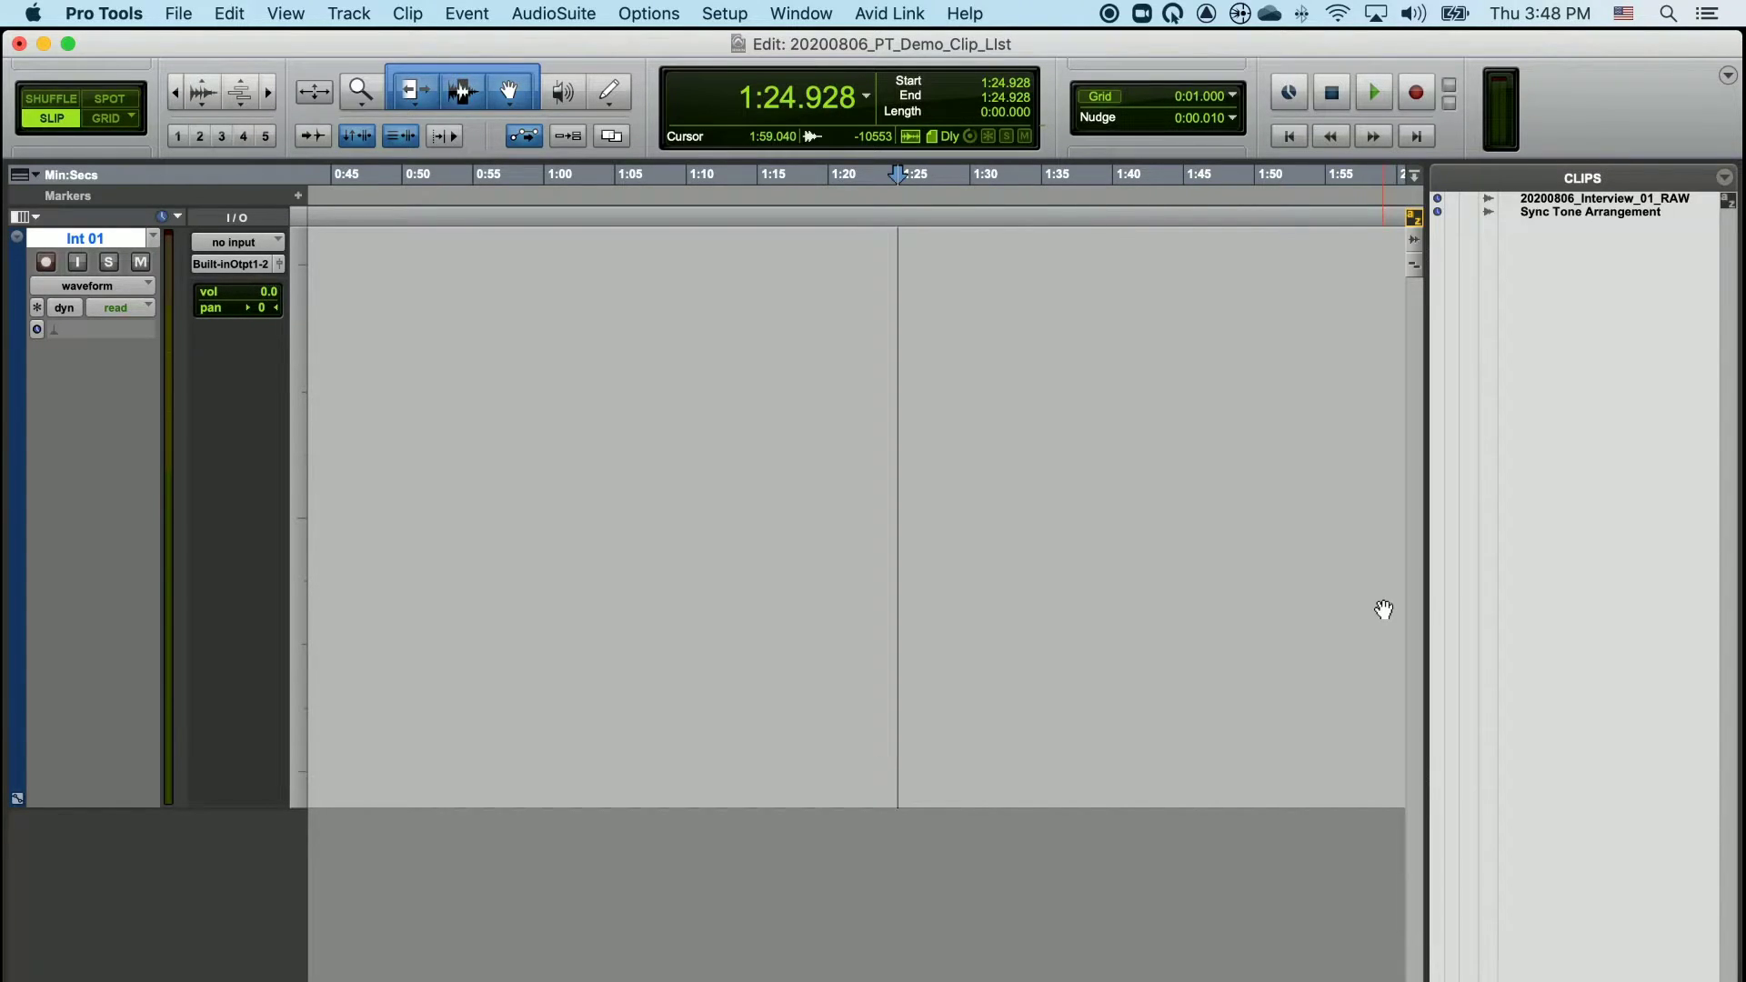
click(1558, 200)
drag(1559, 199, 493, 456)
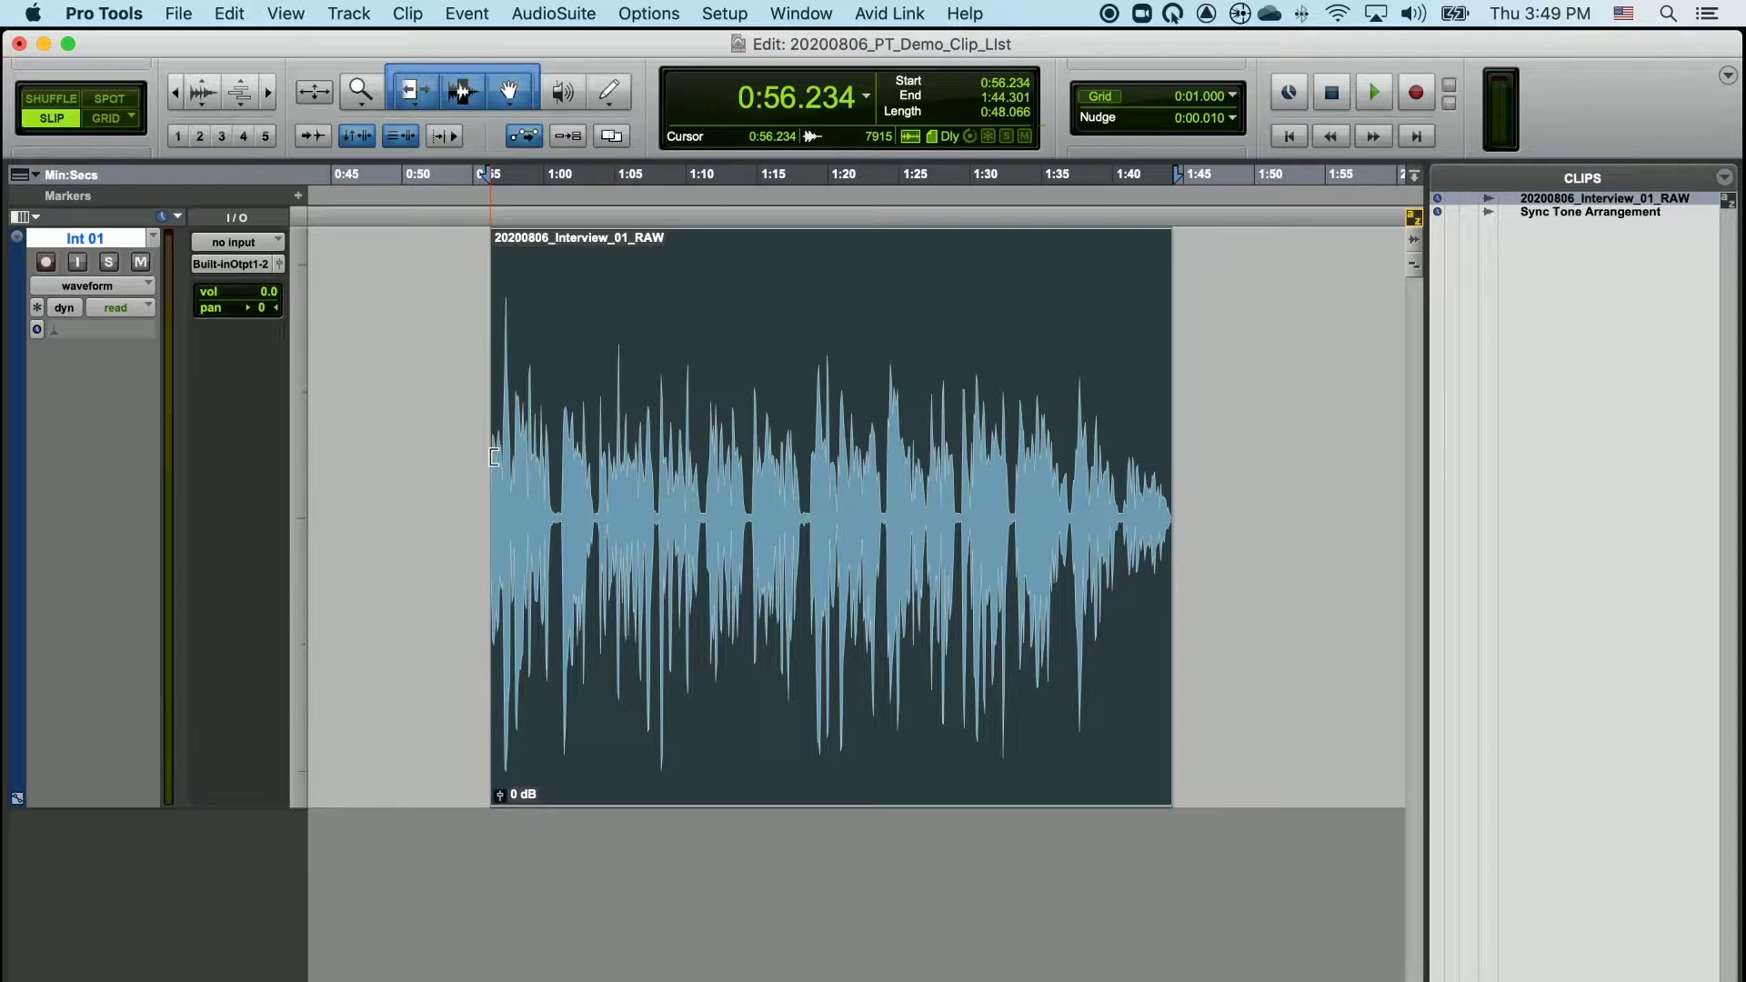
Split the interview clip at 1:03.146, 1:09.973, 1:18.933, 1:26.186 and 1:32.416, setting the edit point at 1:37.621.
click(589, 366)
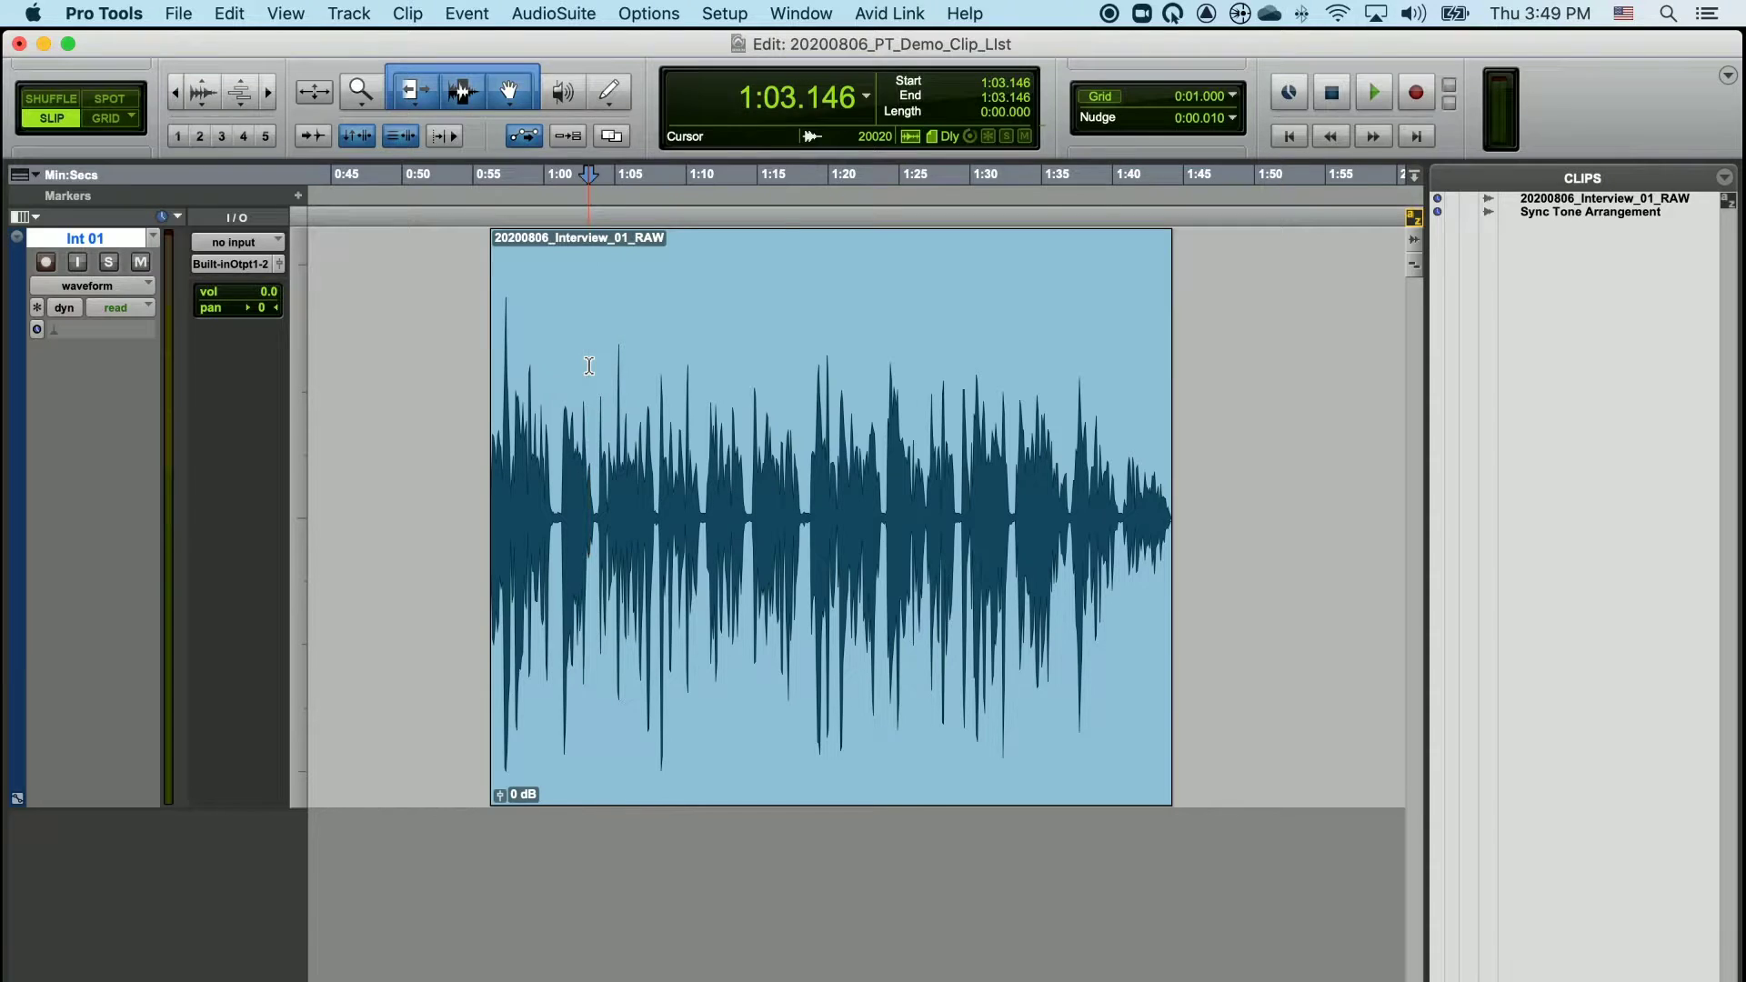
key(super+e)
click(686, 343)
key(super+e)
click(812, 333)
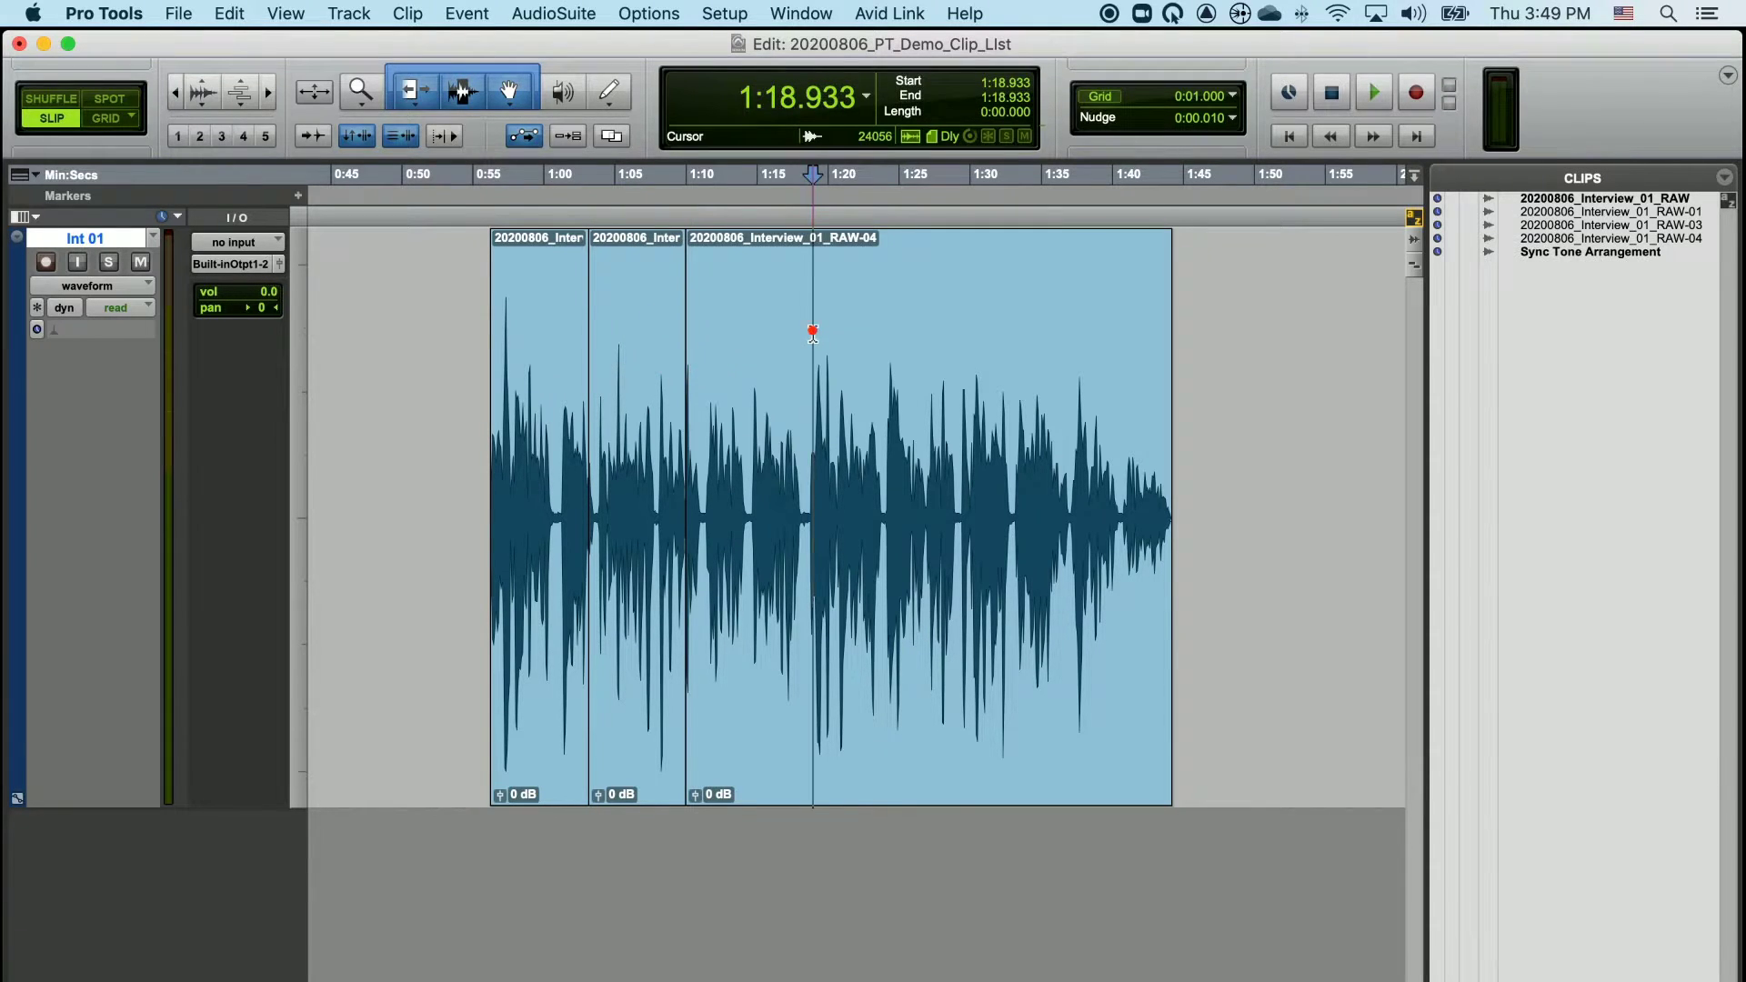
key(super+e)
click(915, 301)
key(super+e)
click(1004, 275)
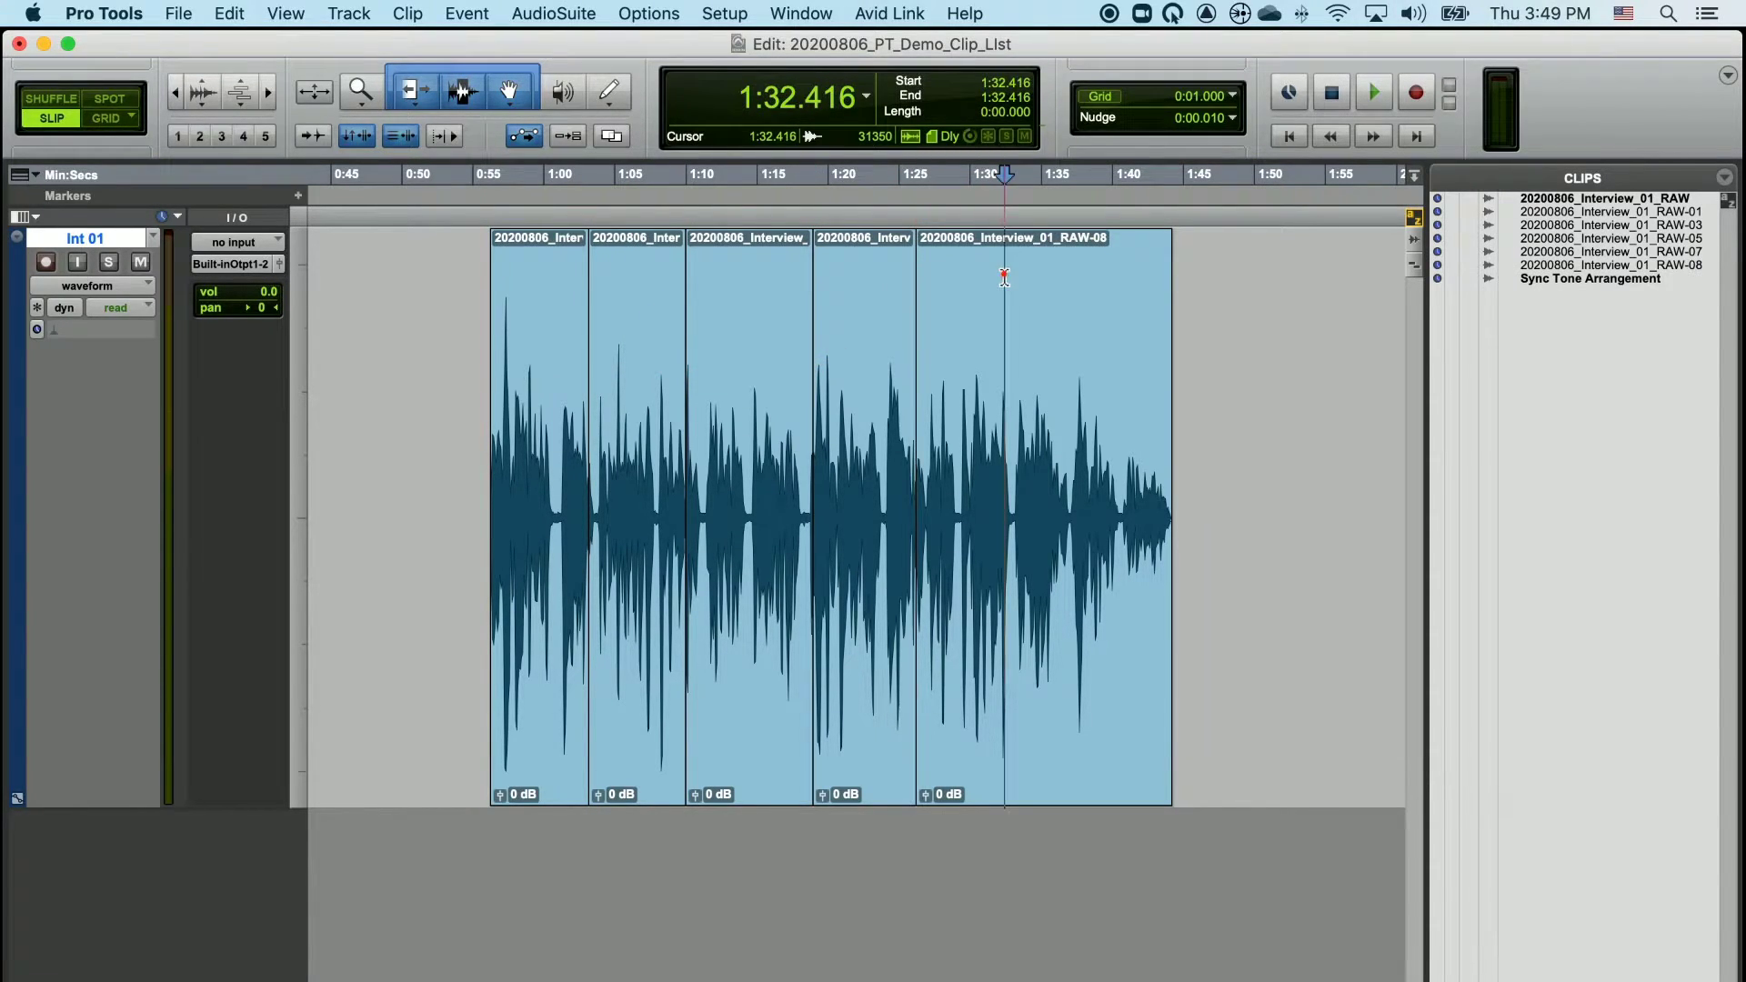
key(super+e)
click(1076, 291)
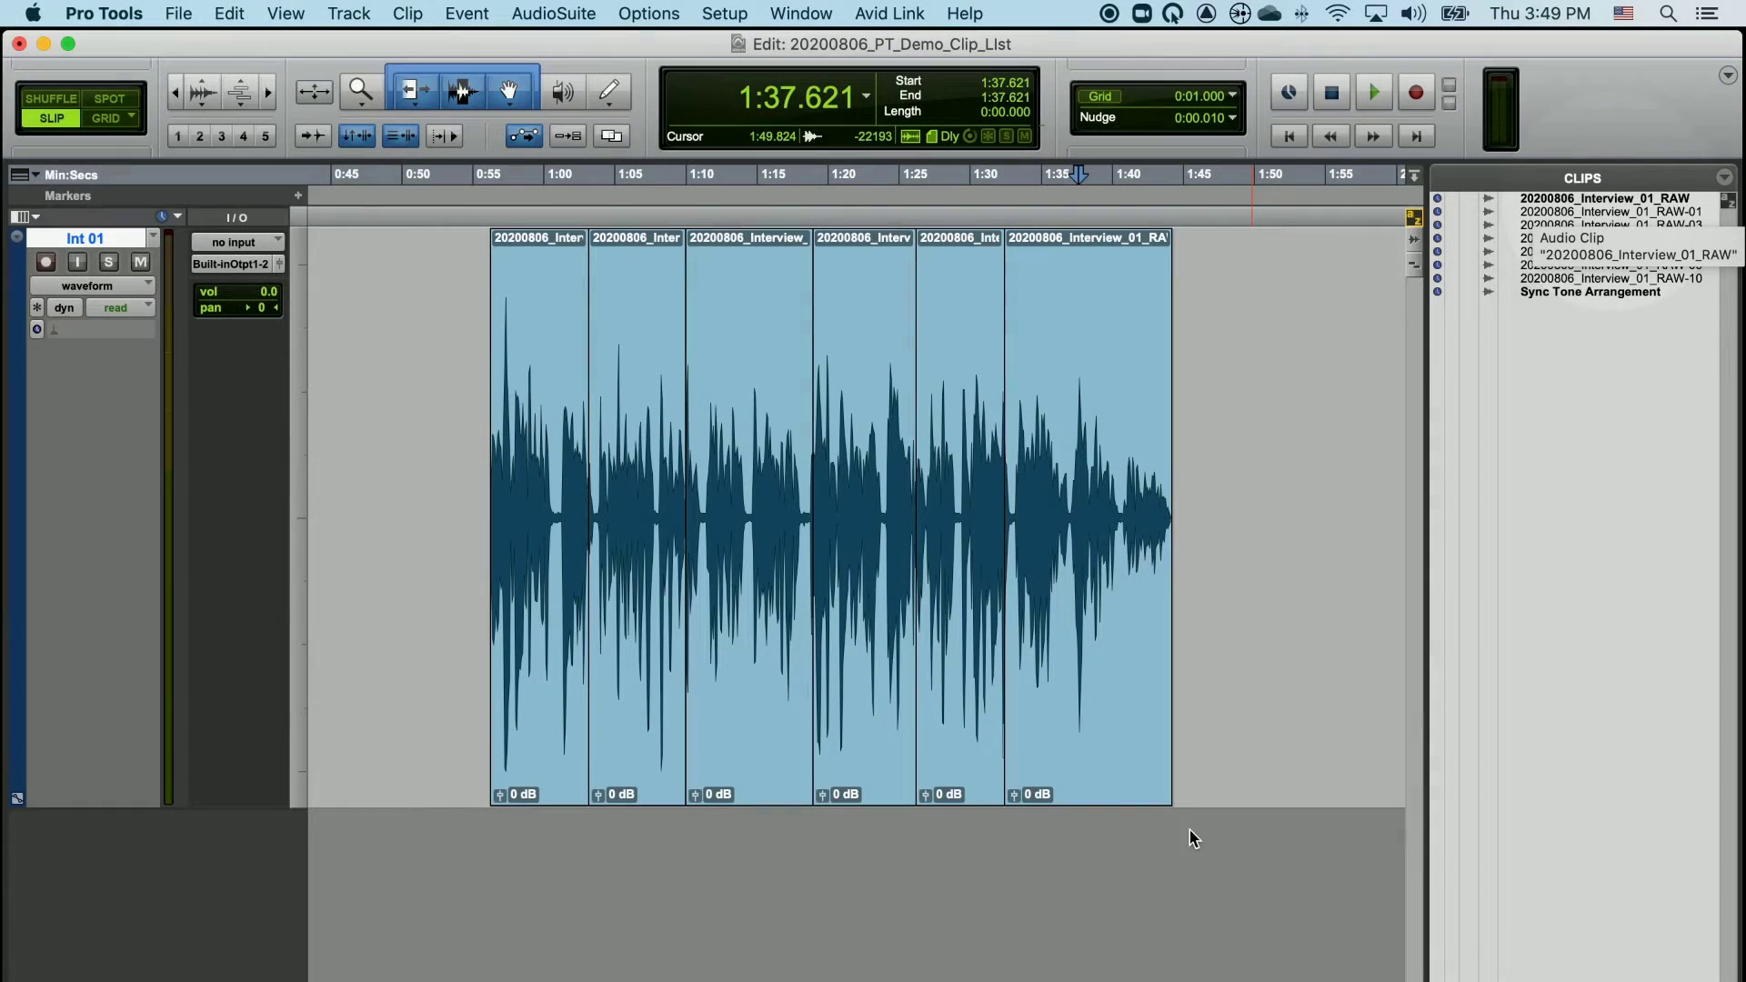
scroll(1192, 830, right, 1)
scroll(854, 519, right, 10)
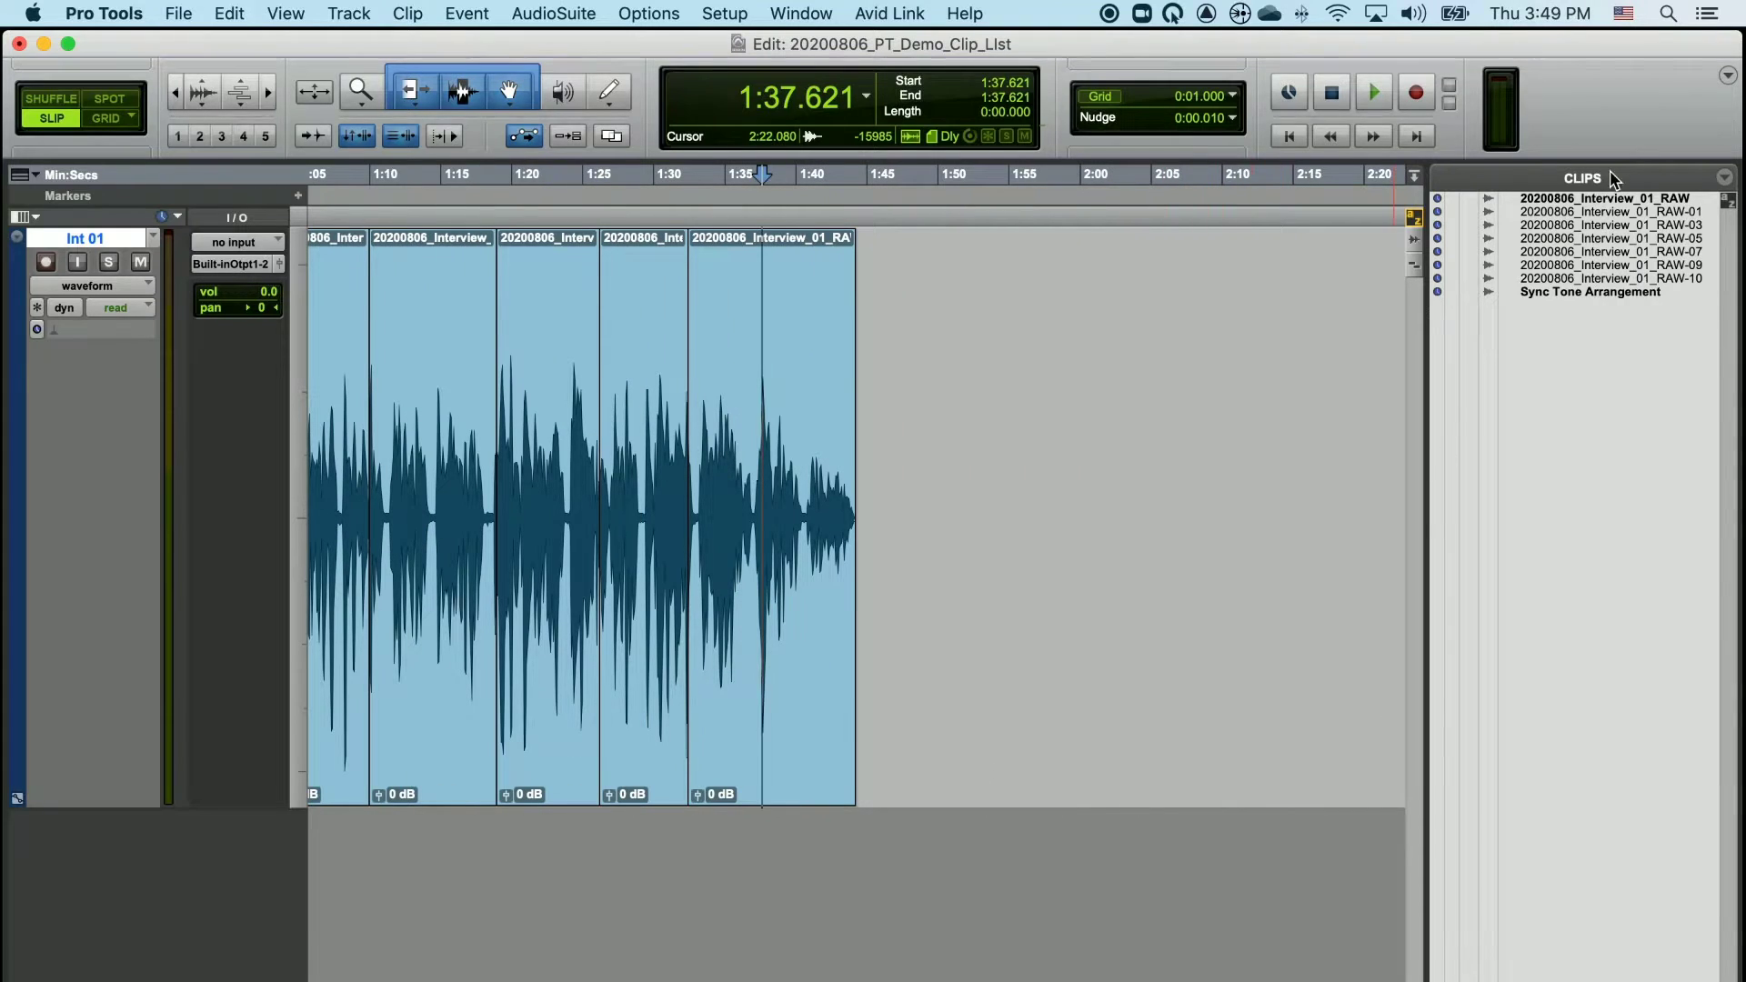
drag(1601, 200, 1016, 553)
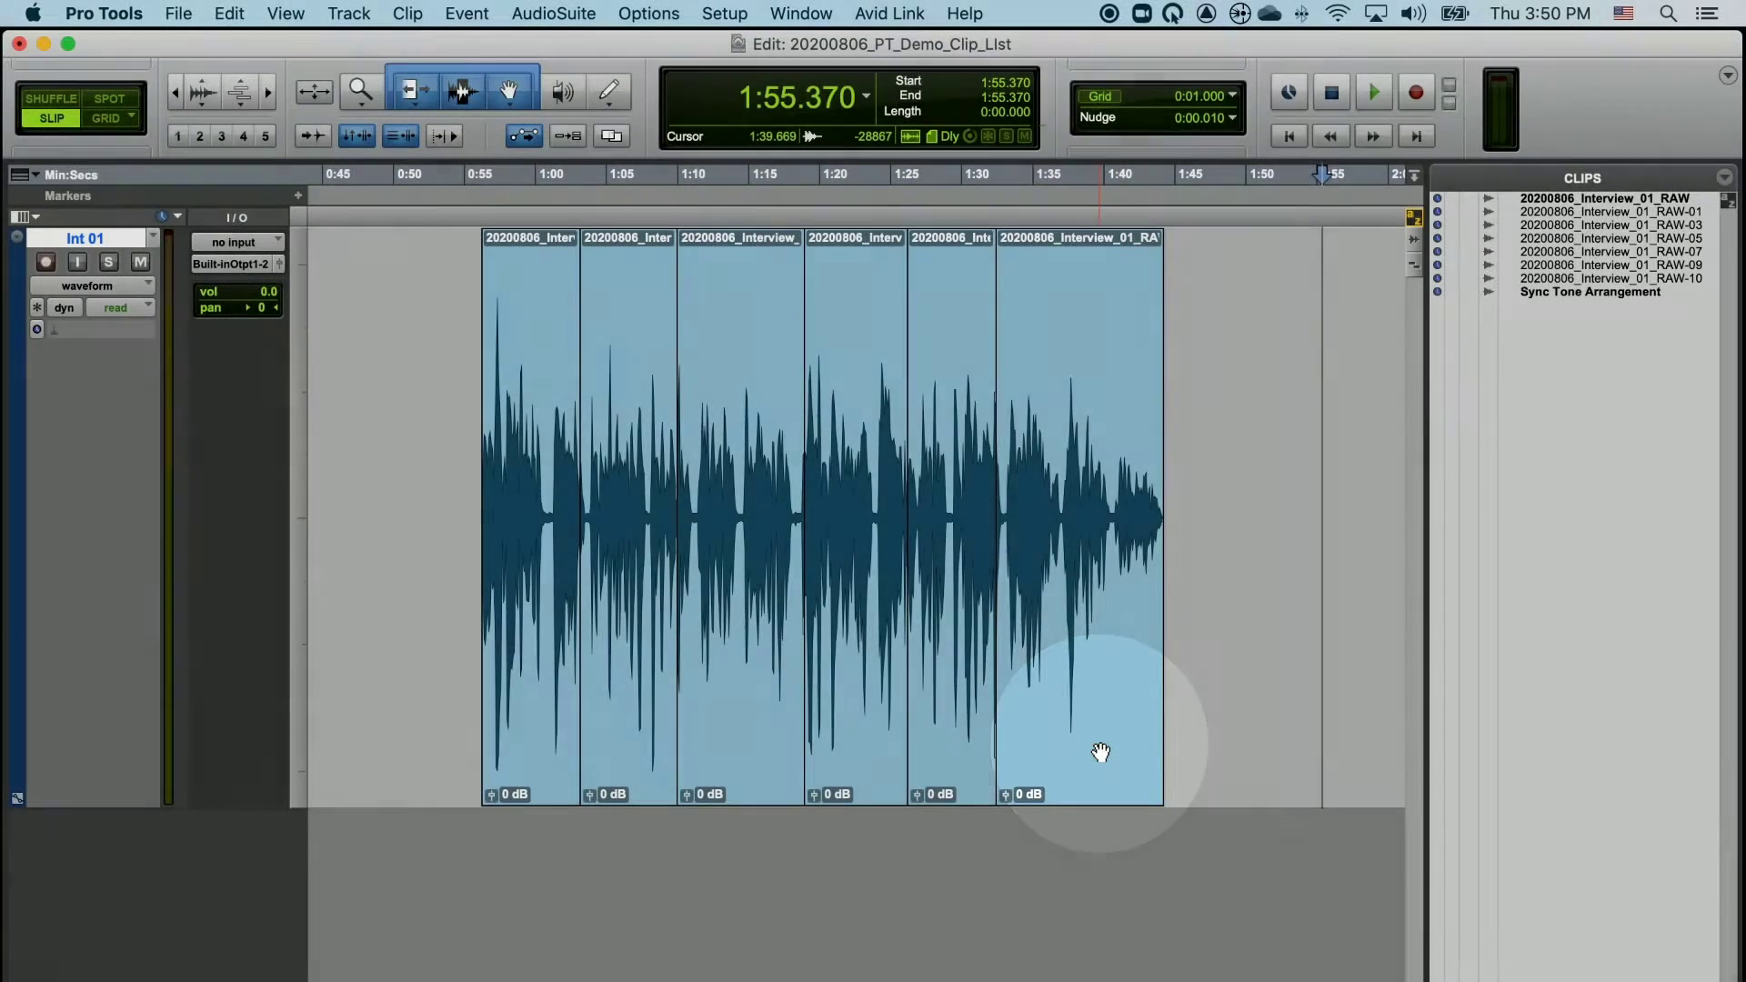
Select RAW-10, the last clip on the Int 01 track.
click(1100, 746)
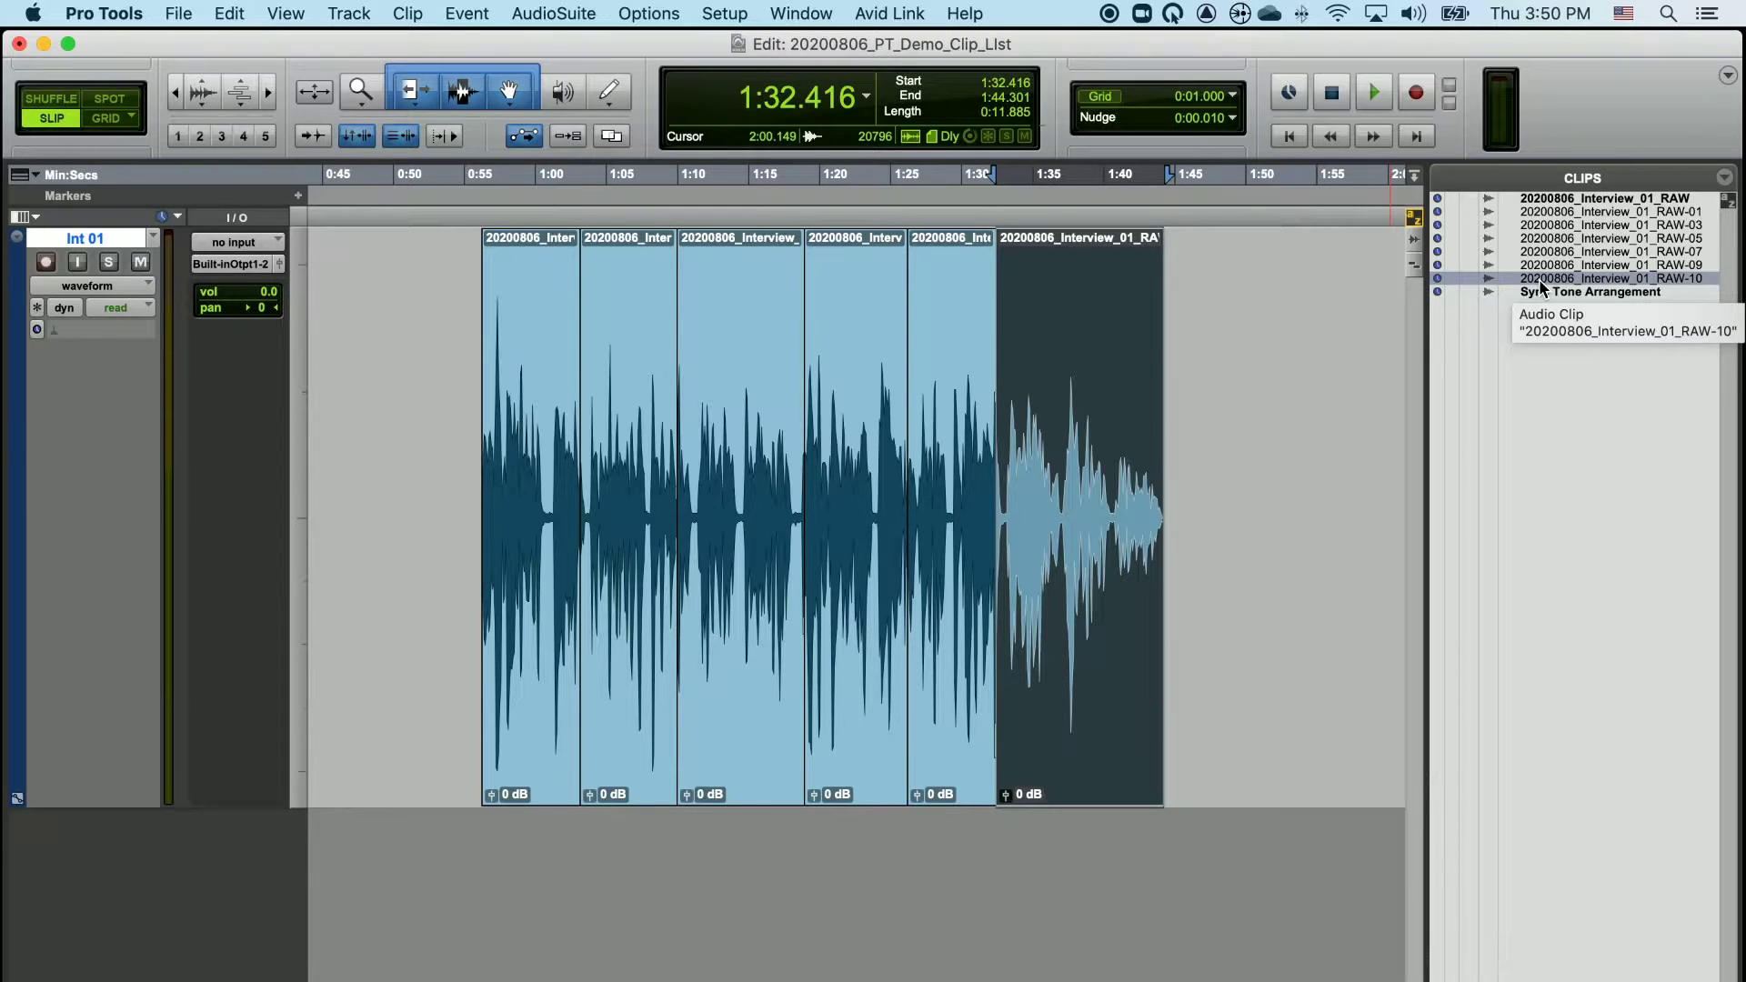
Move RAW-10, RAW-09 (to 3:01.418) and RAW-07 (to 2:52.970) later on the timeline.
key(super+bracketleft)
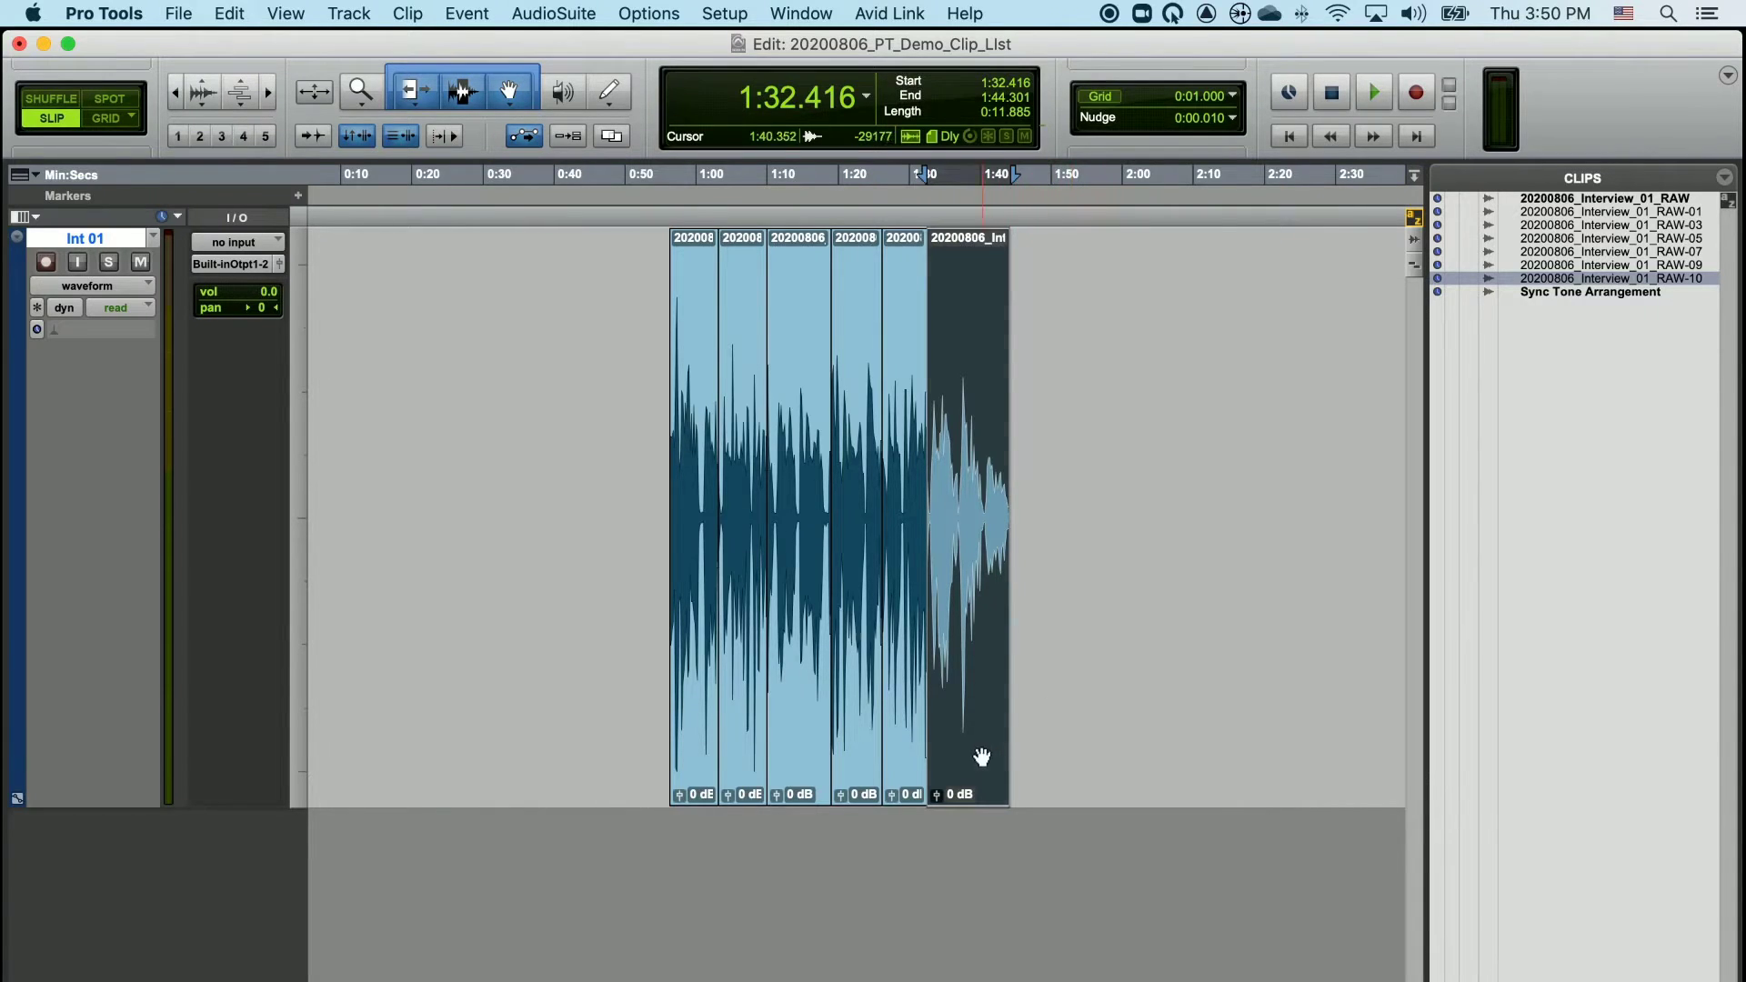
scroll(982, 760, right, 5)
drag(648, 769, 1404, 741)
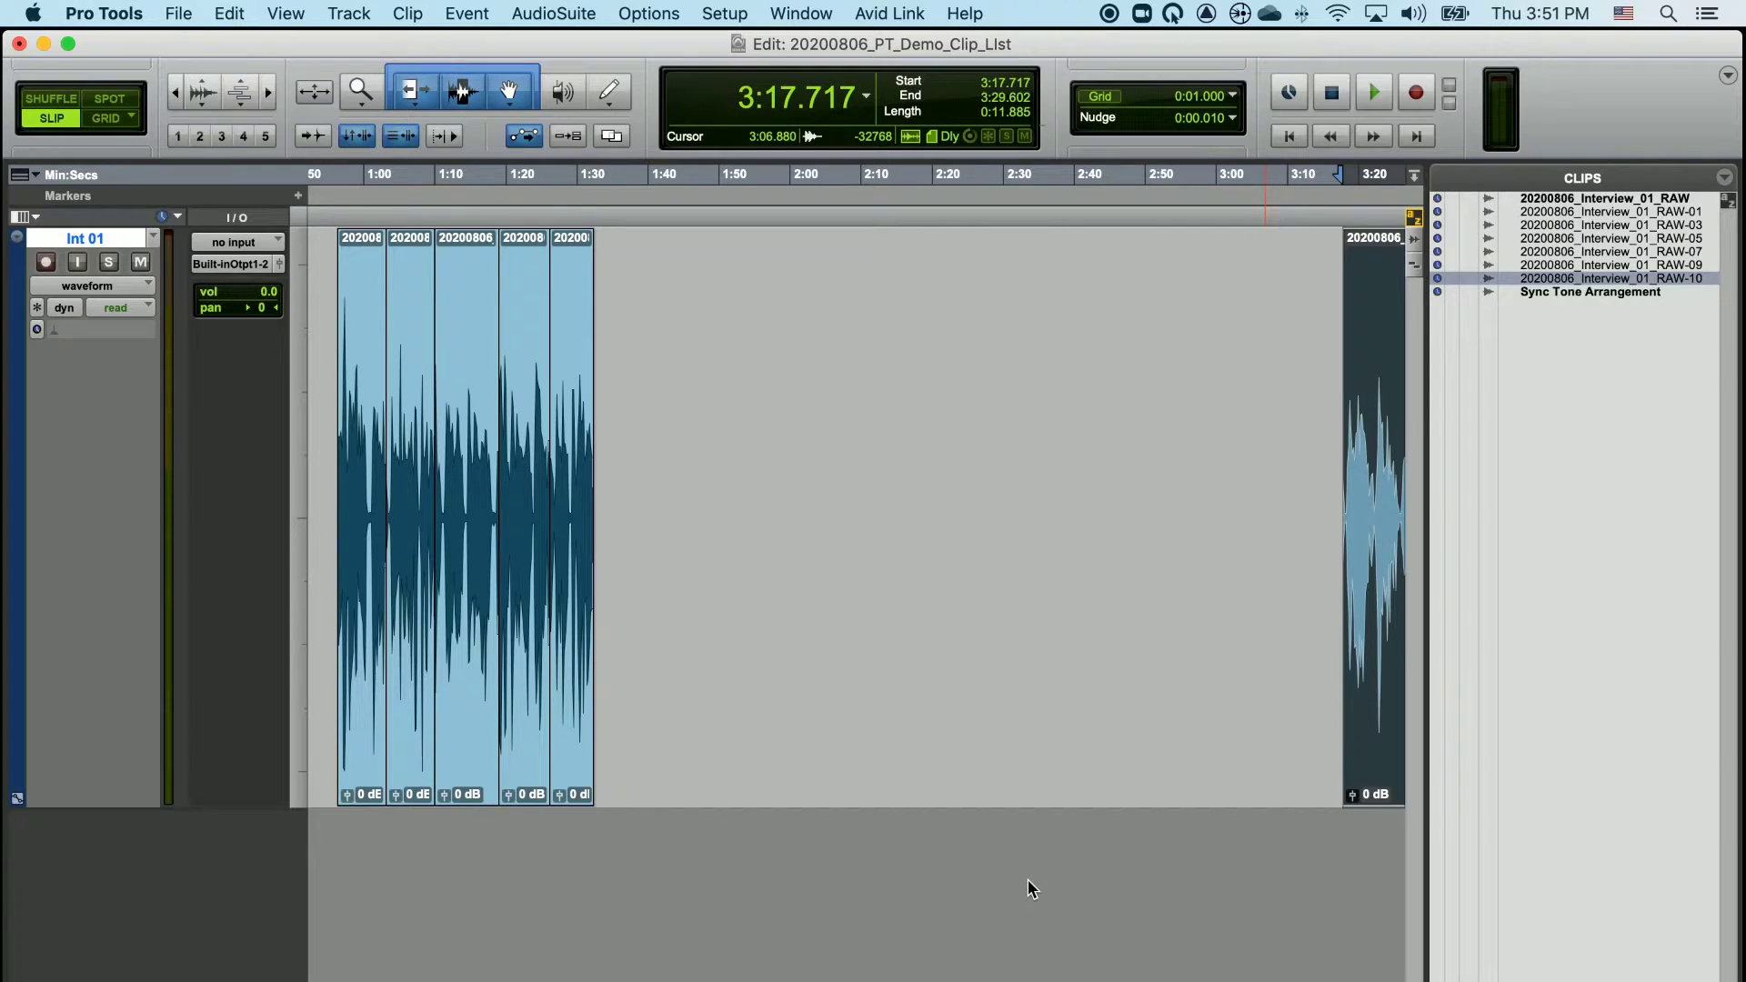
drag(561, 755, 1264, 755)
drag(546, 768, 1213, 745)
Zoom in on the RAW-10 clip to inspect its new position.
key(r)
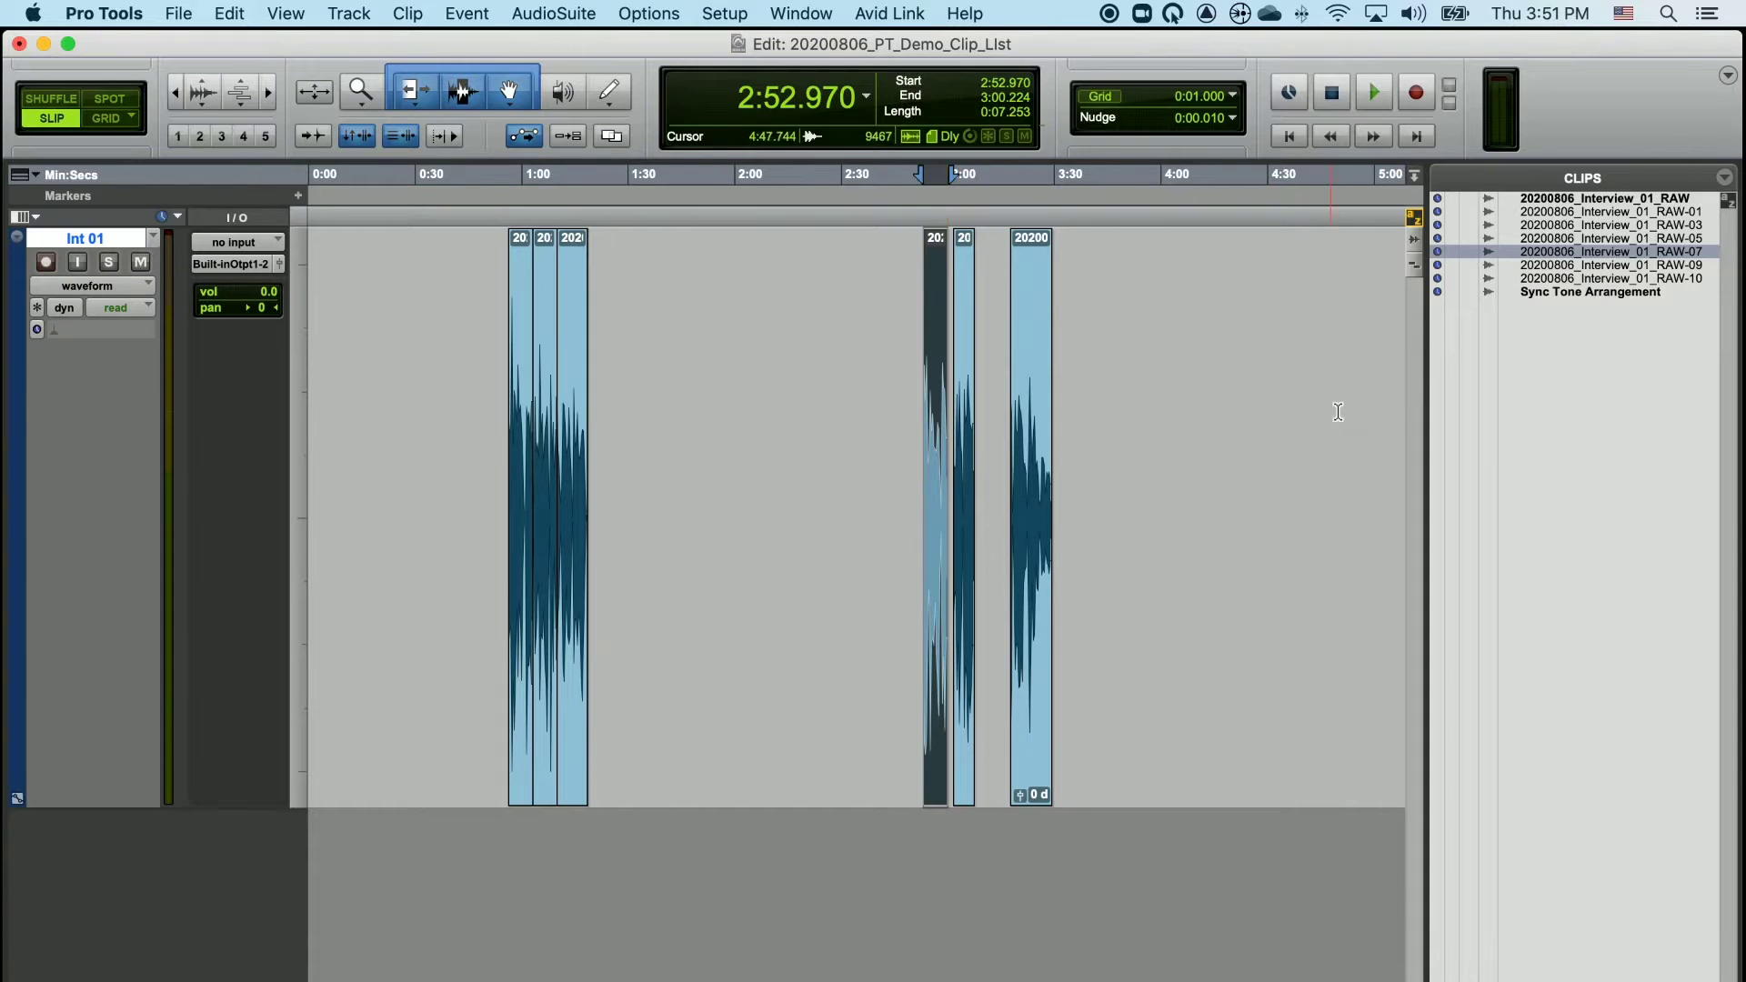
click(1033, 331)
key(t)
key(t)
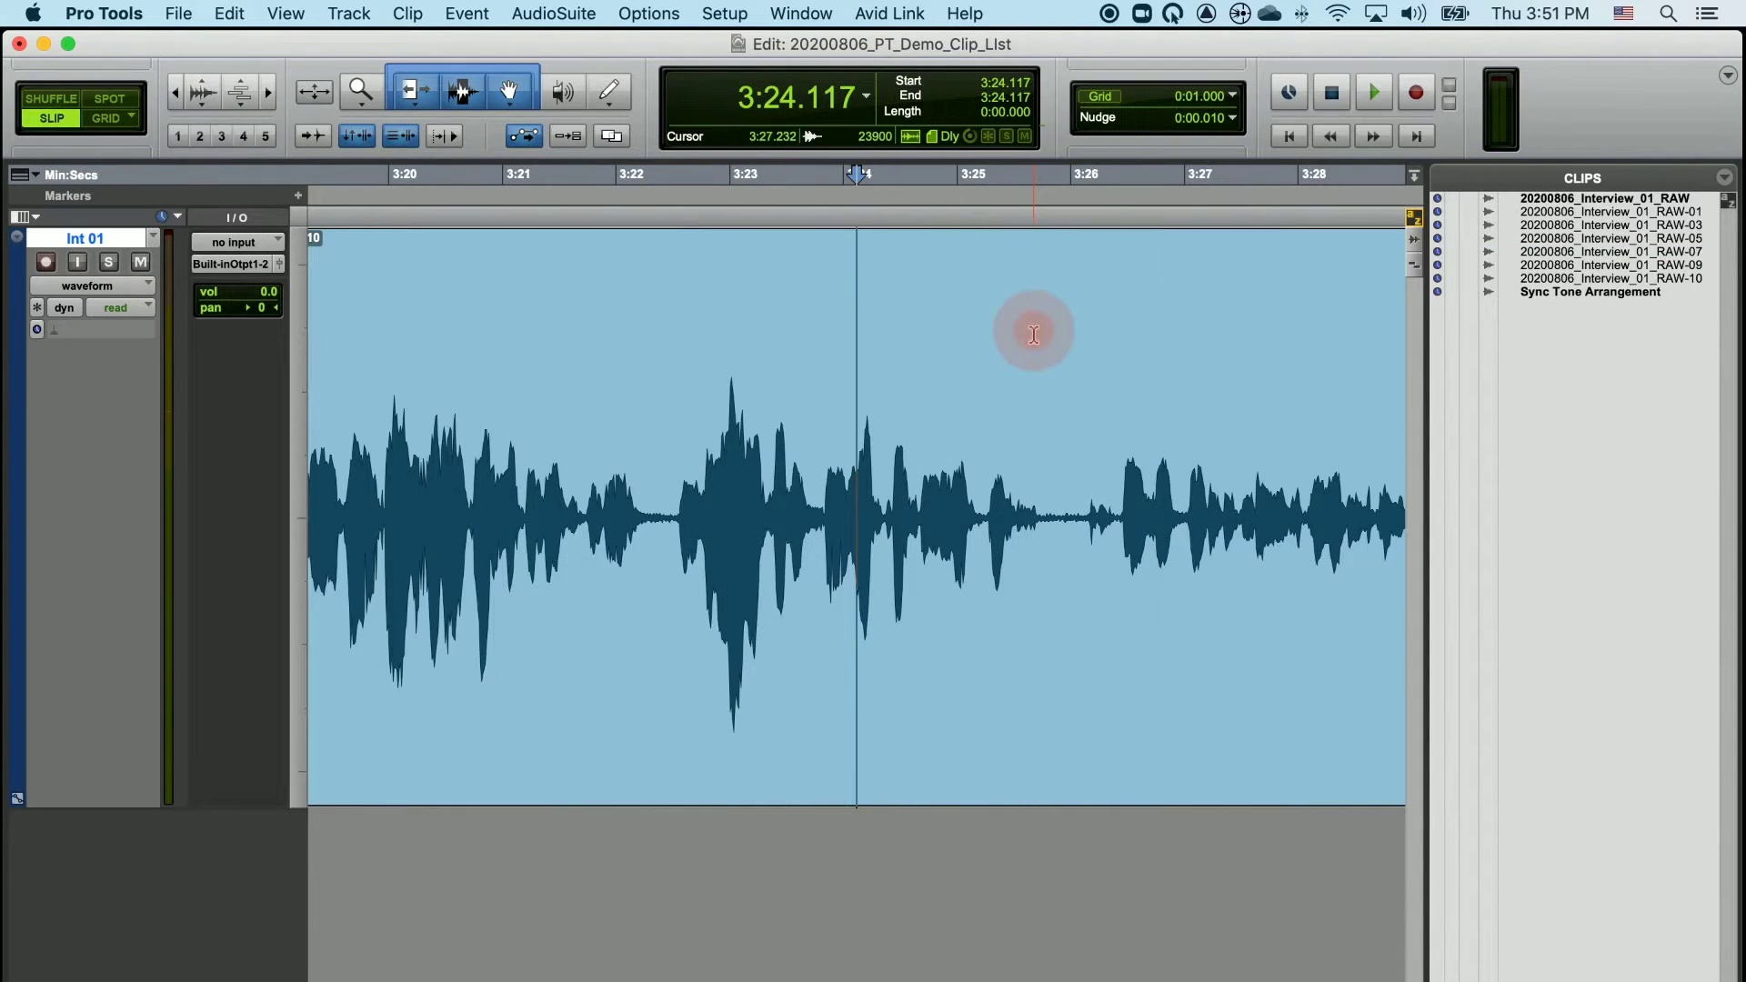
key(r)
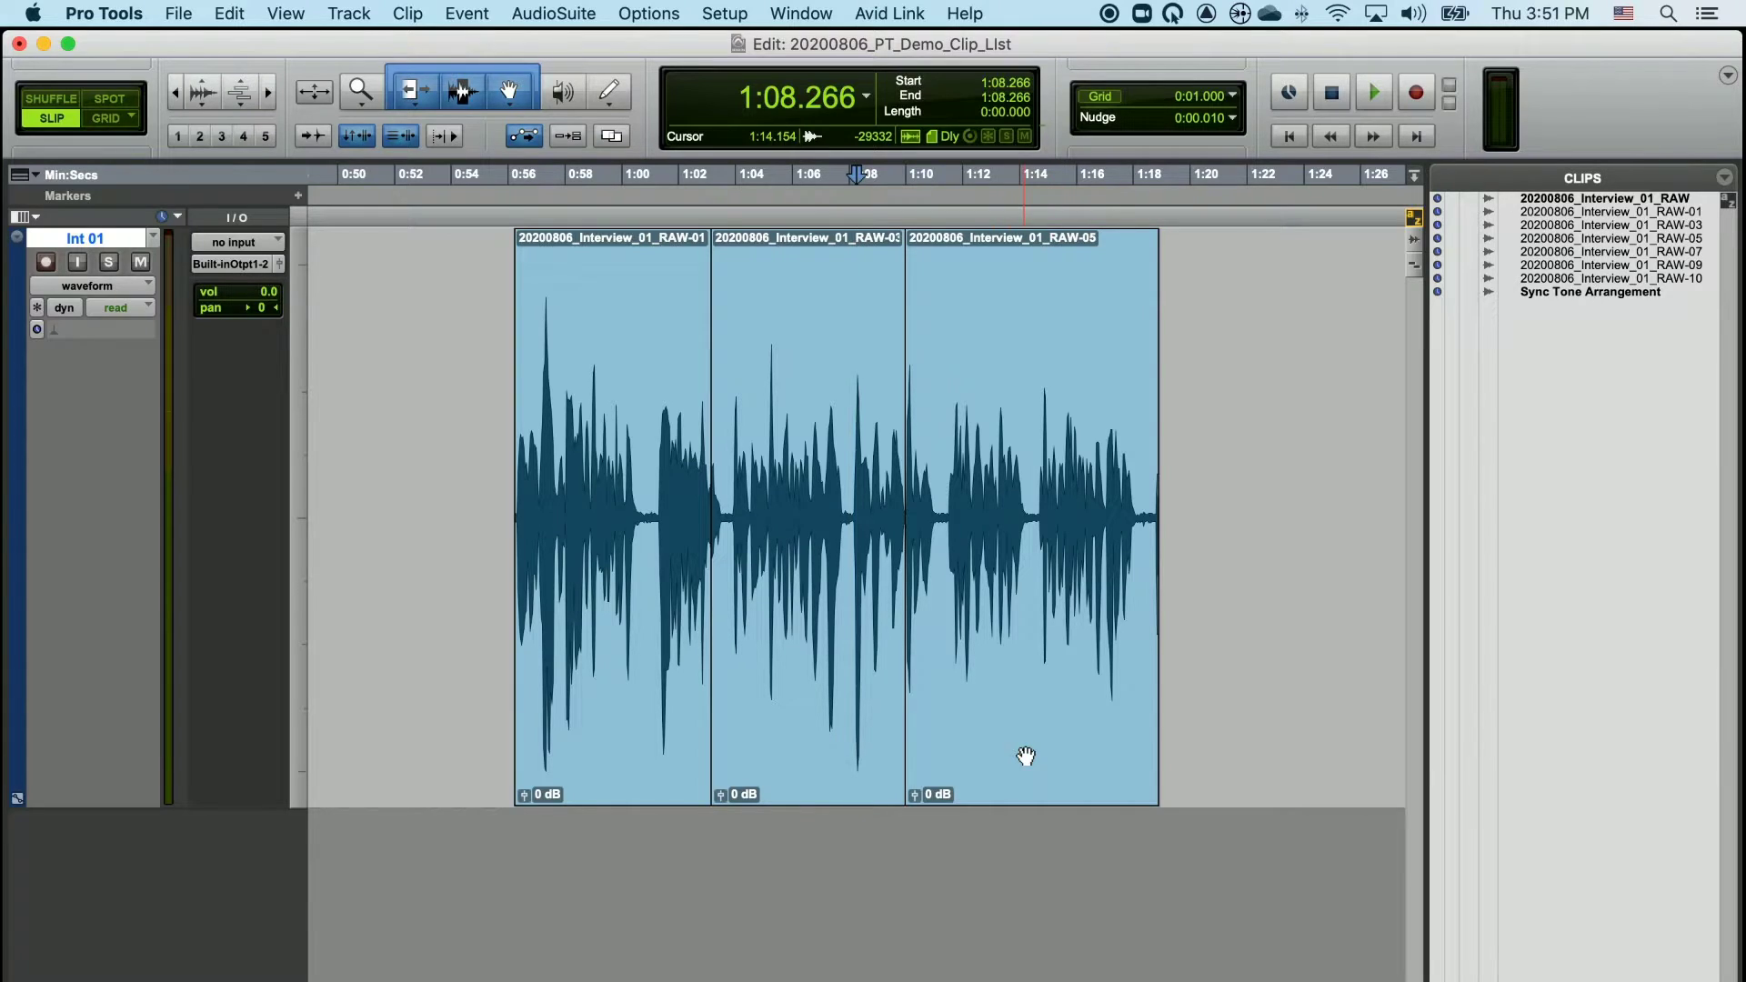
Rename the third Int 01 clip, RAW-05, to PERSON_CATS_01.
double_click(1025, 756)
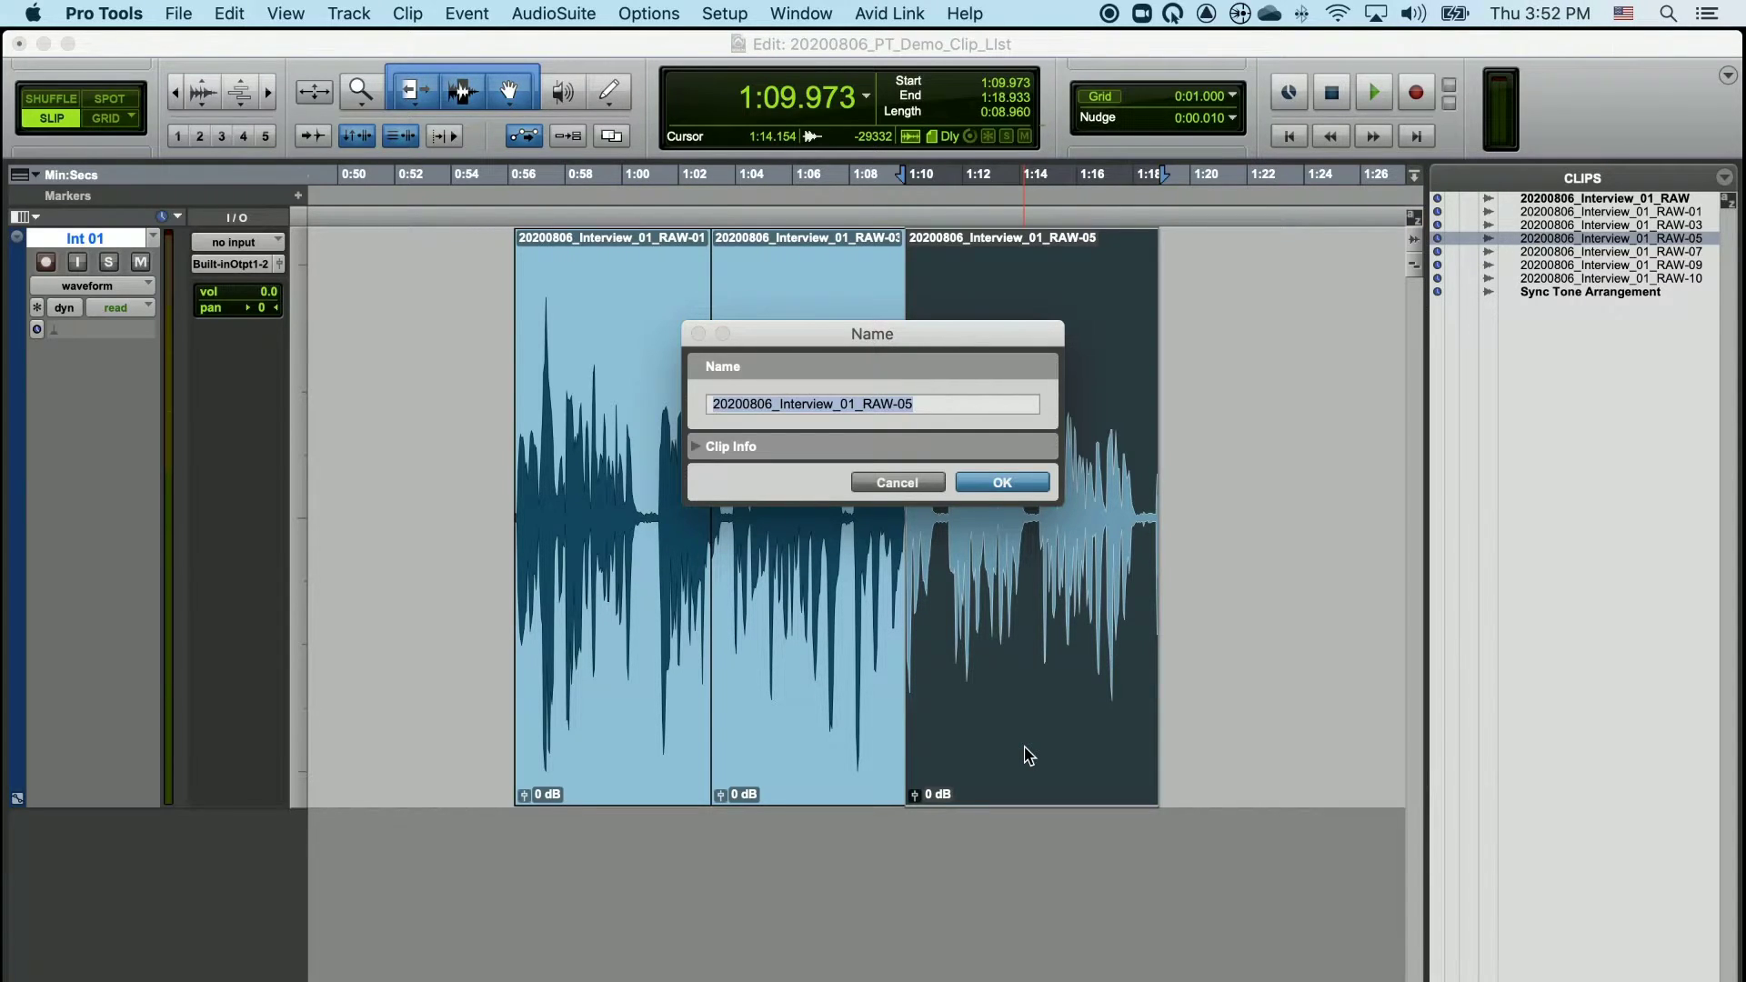
text(PERSON_CATS_01)
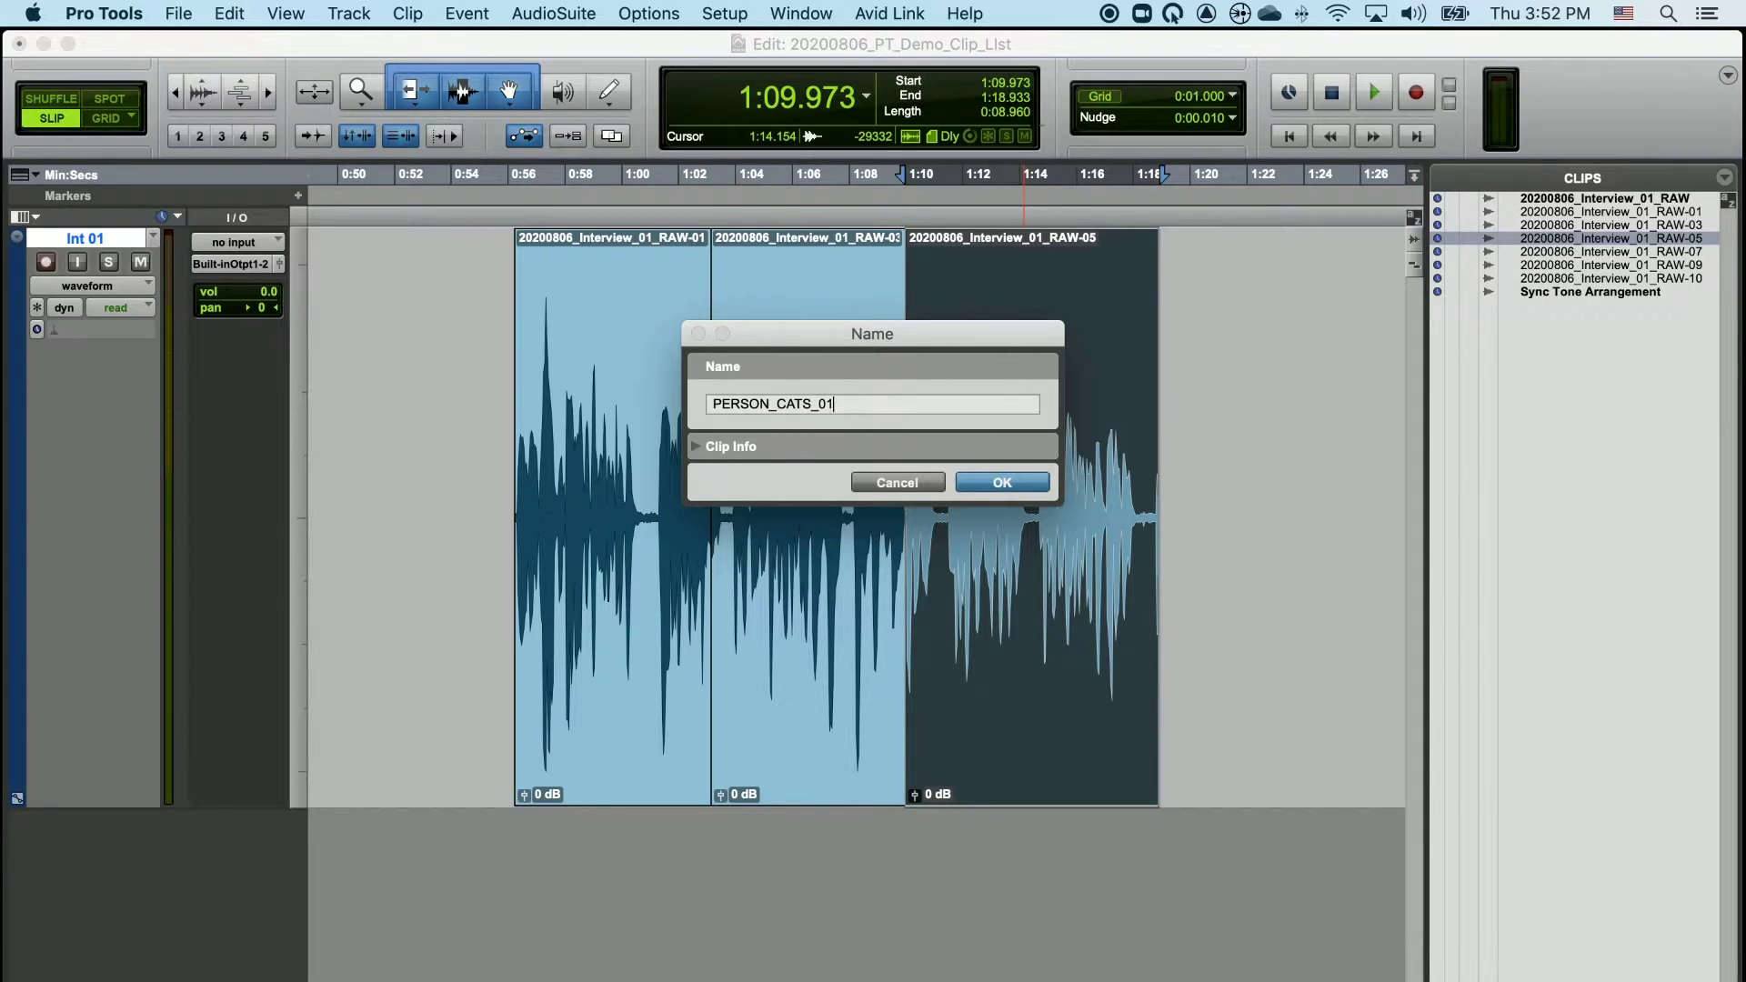
key(Return)
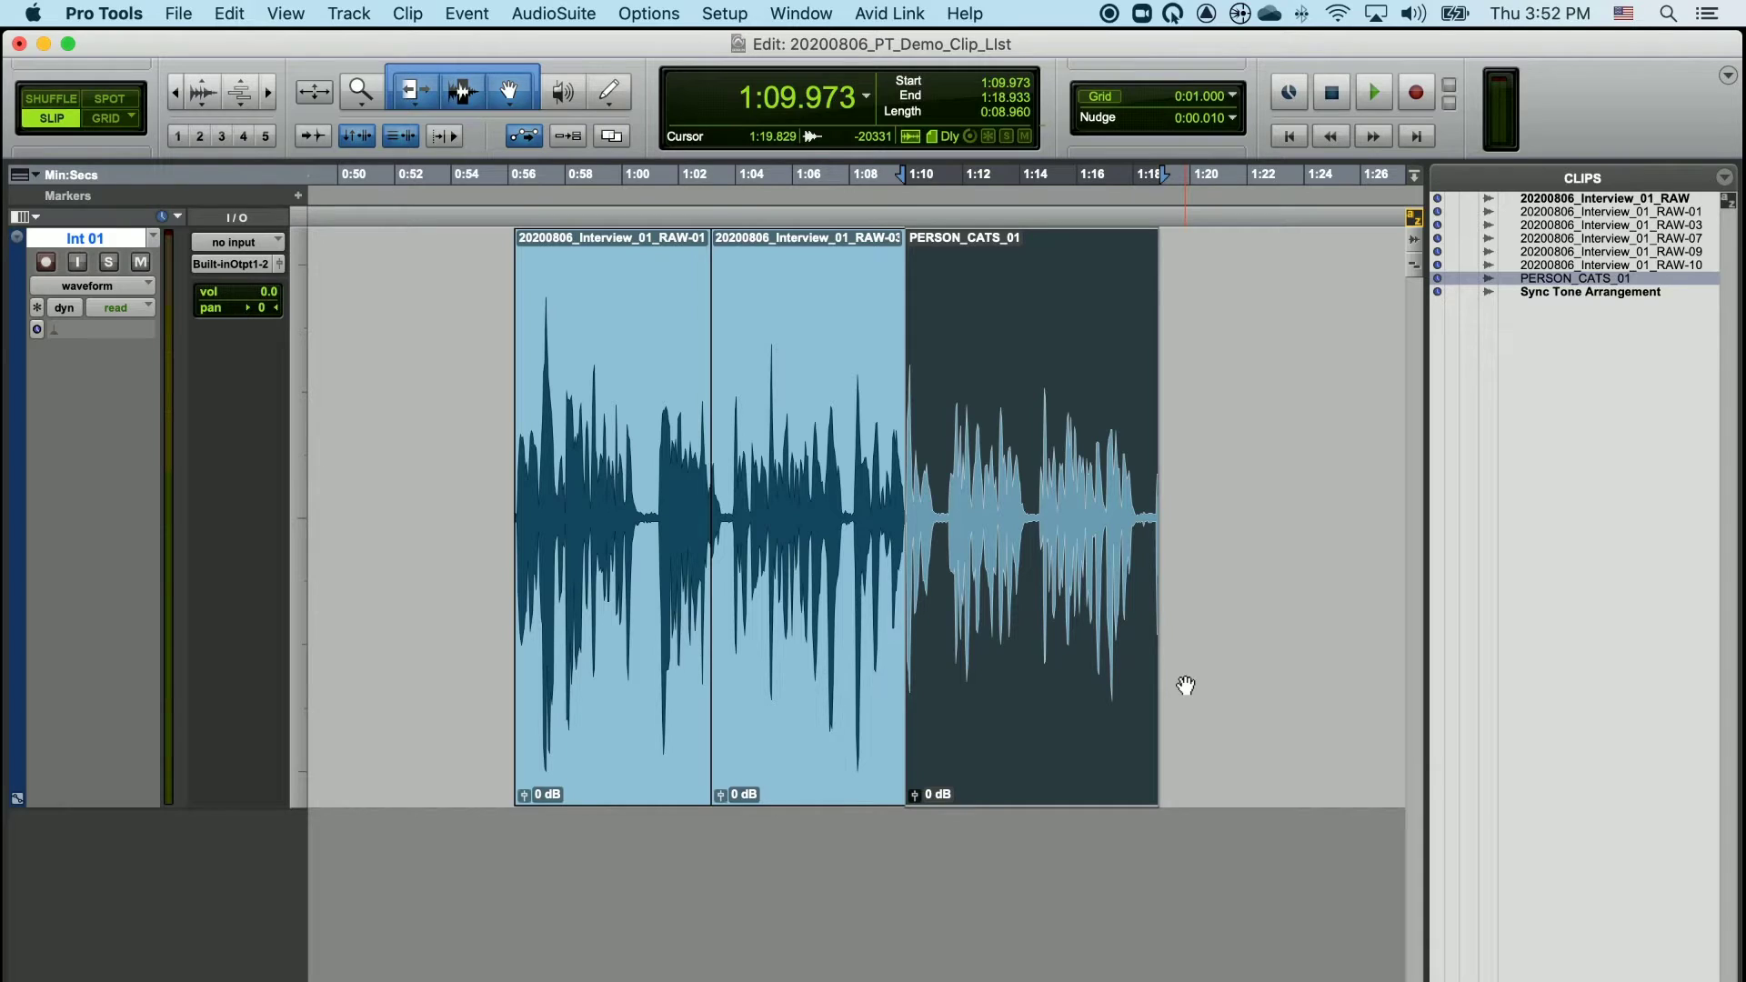
Delete PERSON_CATS_01 from Int 01 and drag it back from the Clips list at 1:14.069.
key(Delete)
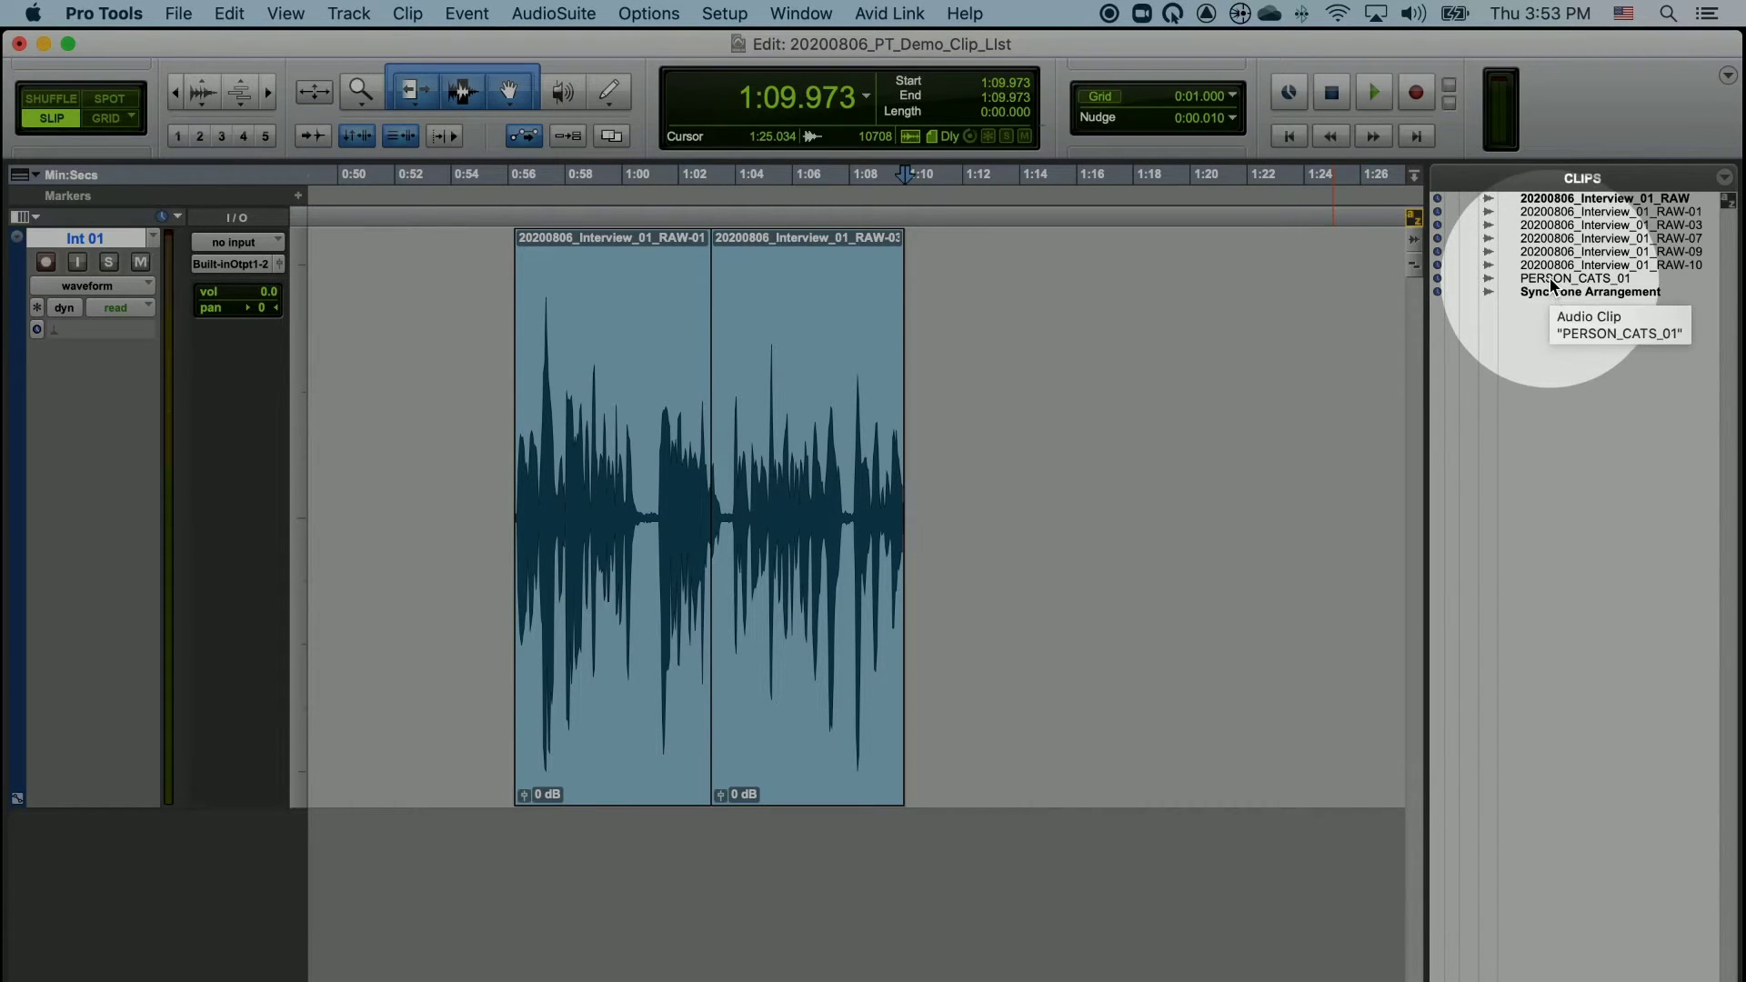
drag(1551, 284, 1159, 720)
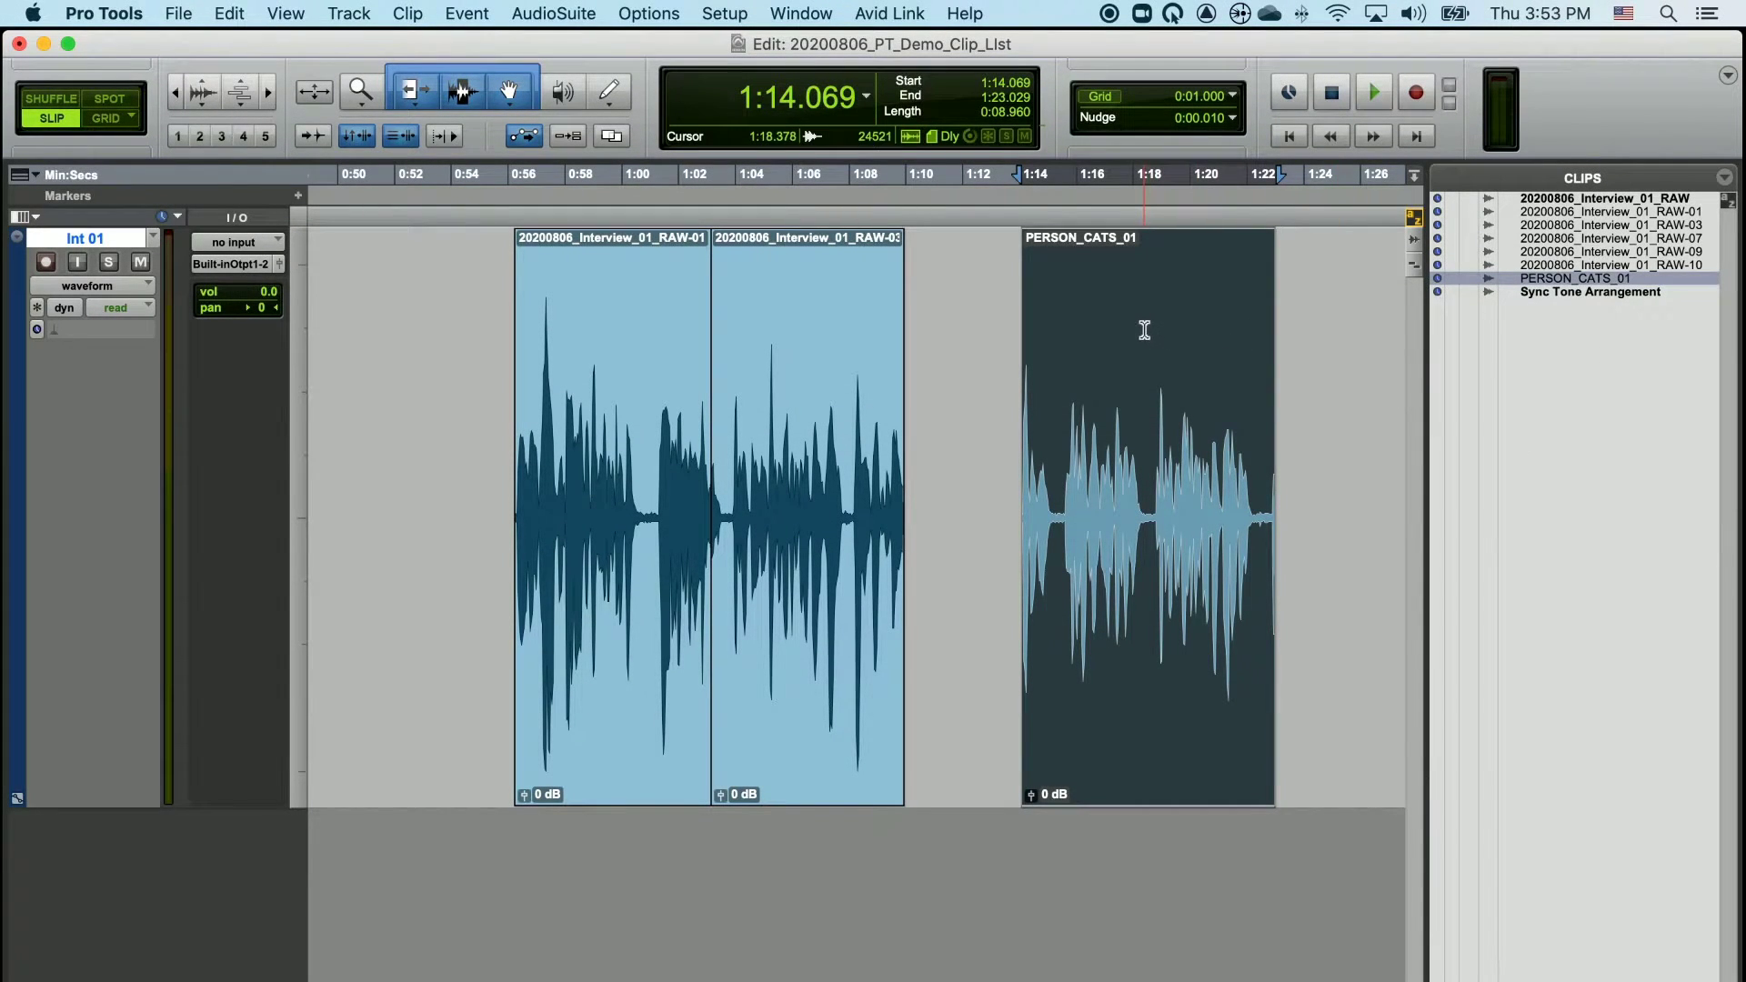
Split PERSON_CATS_01 near 1:18 and 1:15, and the RAW-03 and RAW-01 clips near 1:08 and 1:01.
click(1143, 327)
key(b)
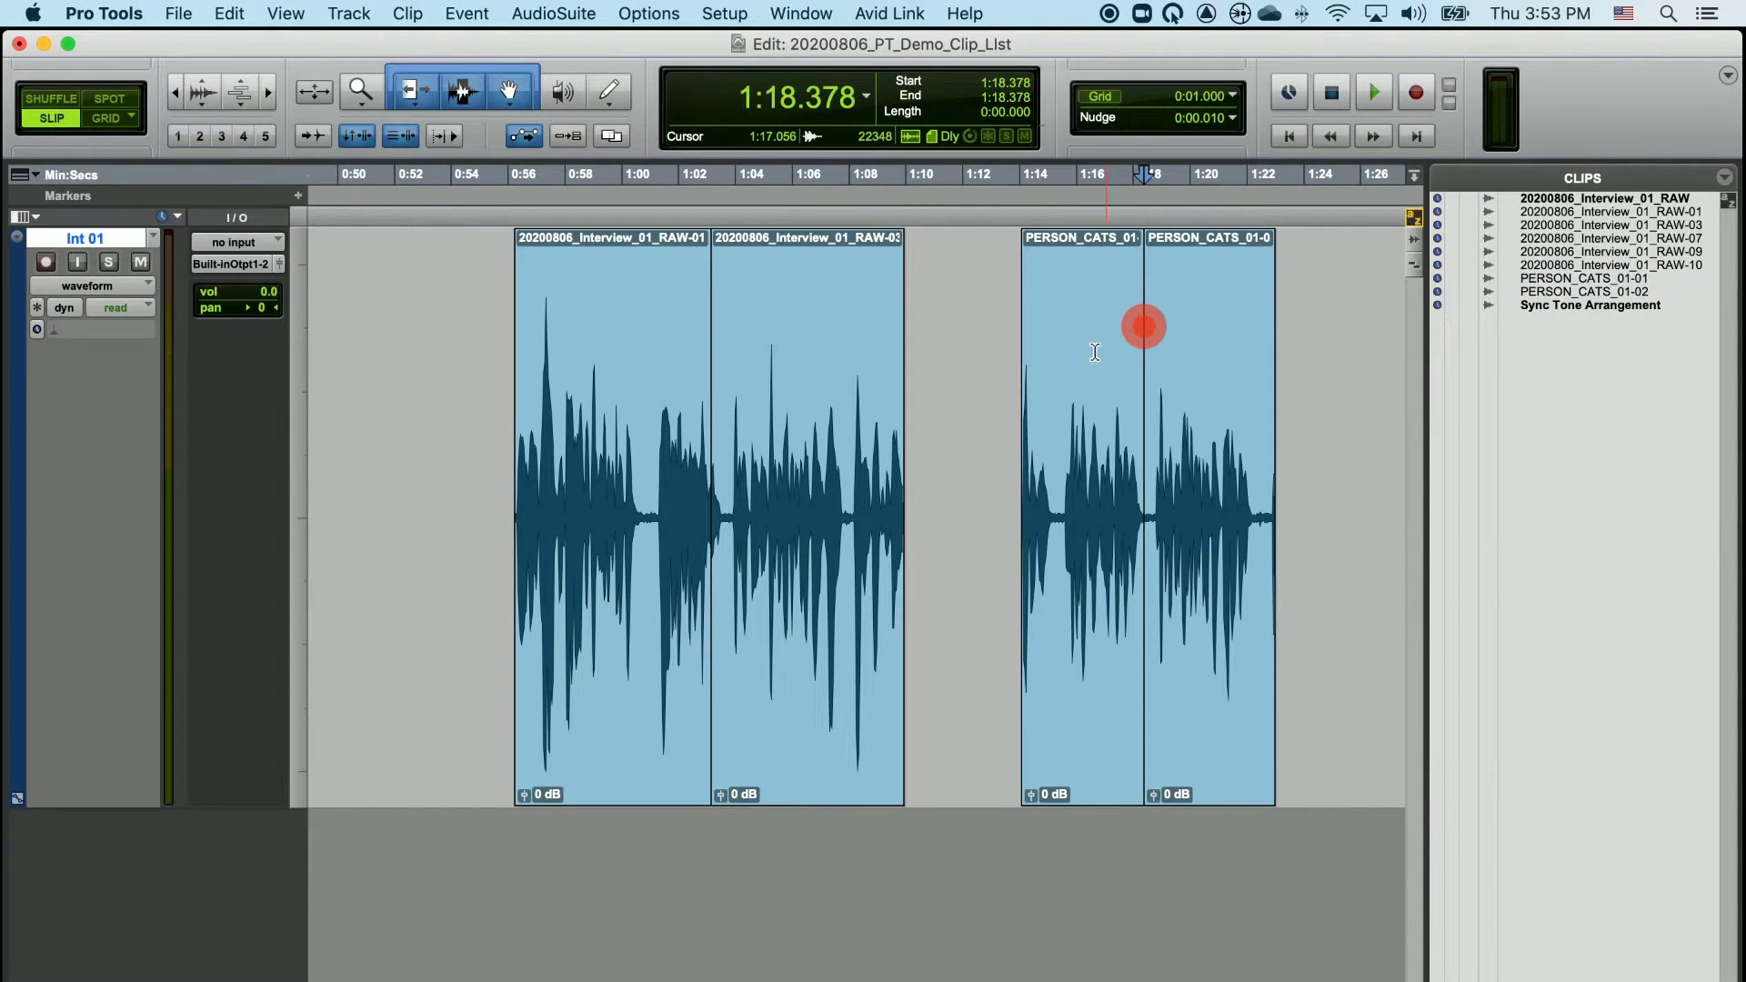
click(1057, 355)
key(b)
click(848, 399)
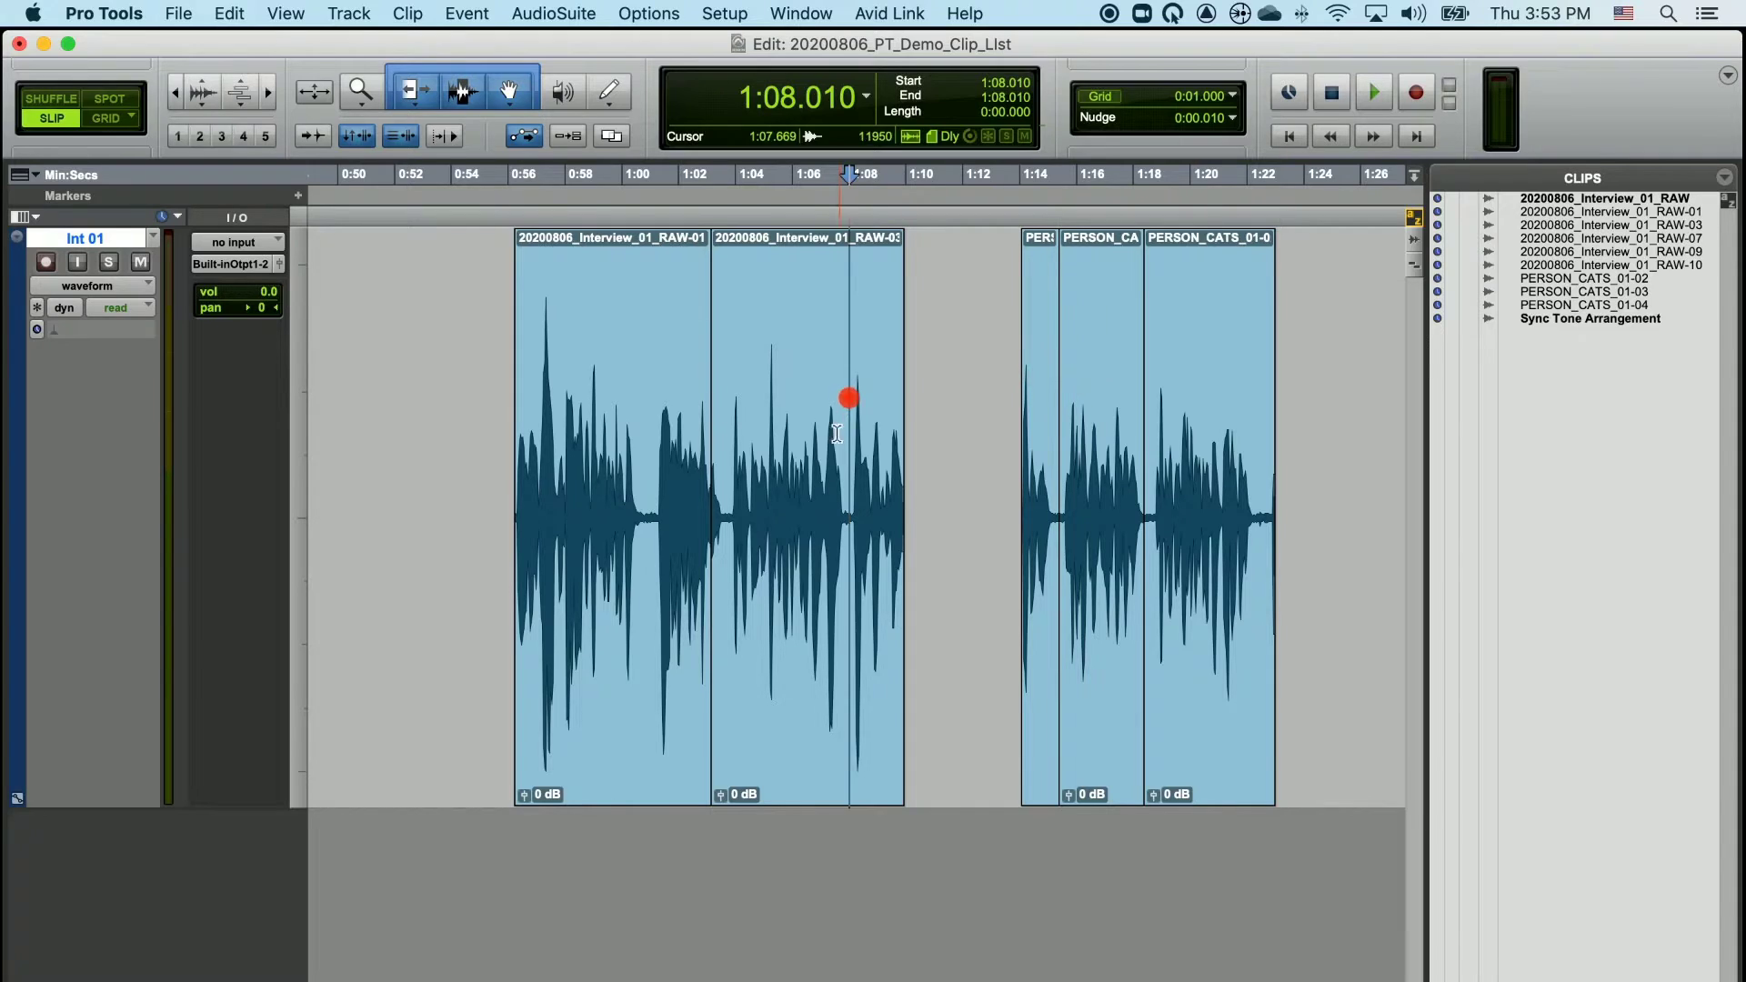
key(b)
click(650, 428)
key(b)
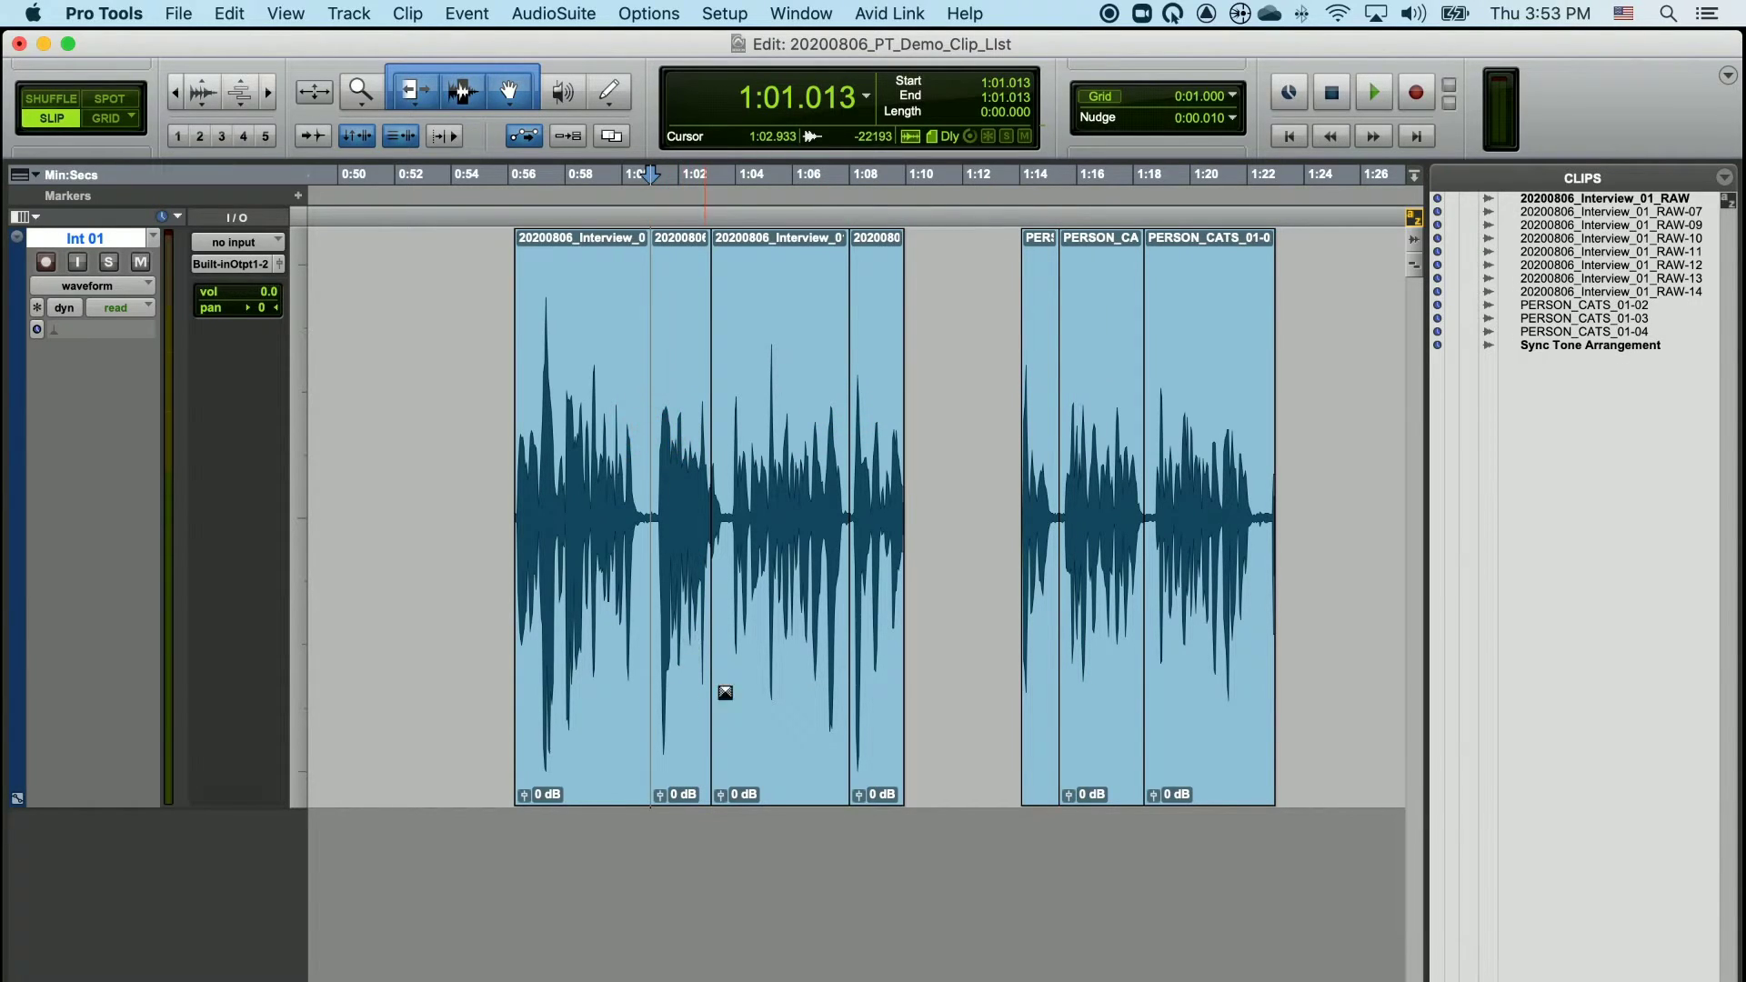
Select RAW-07 through RAW-14 in the clip list, then the seven clips from 0:55.765 to 1:23.797.
click(1600, 404)
click(1587, 214)
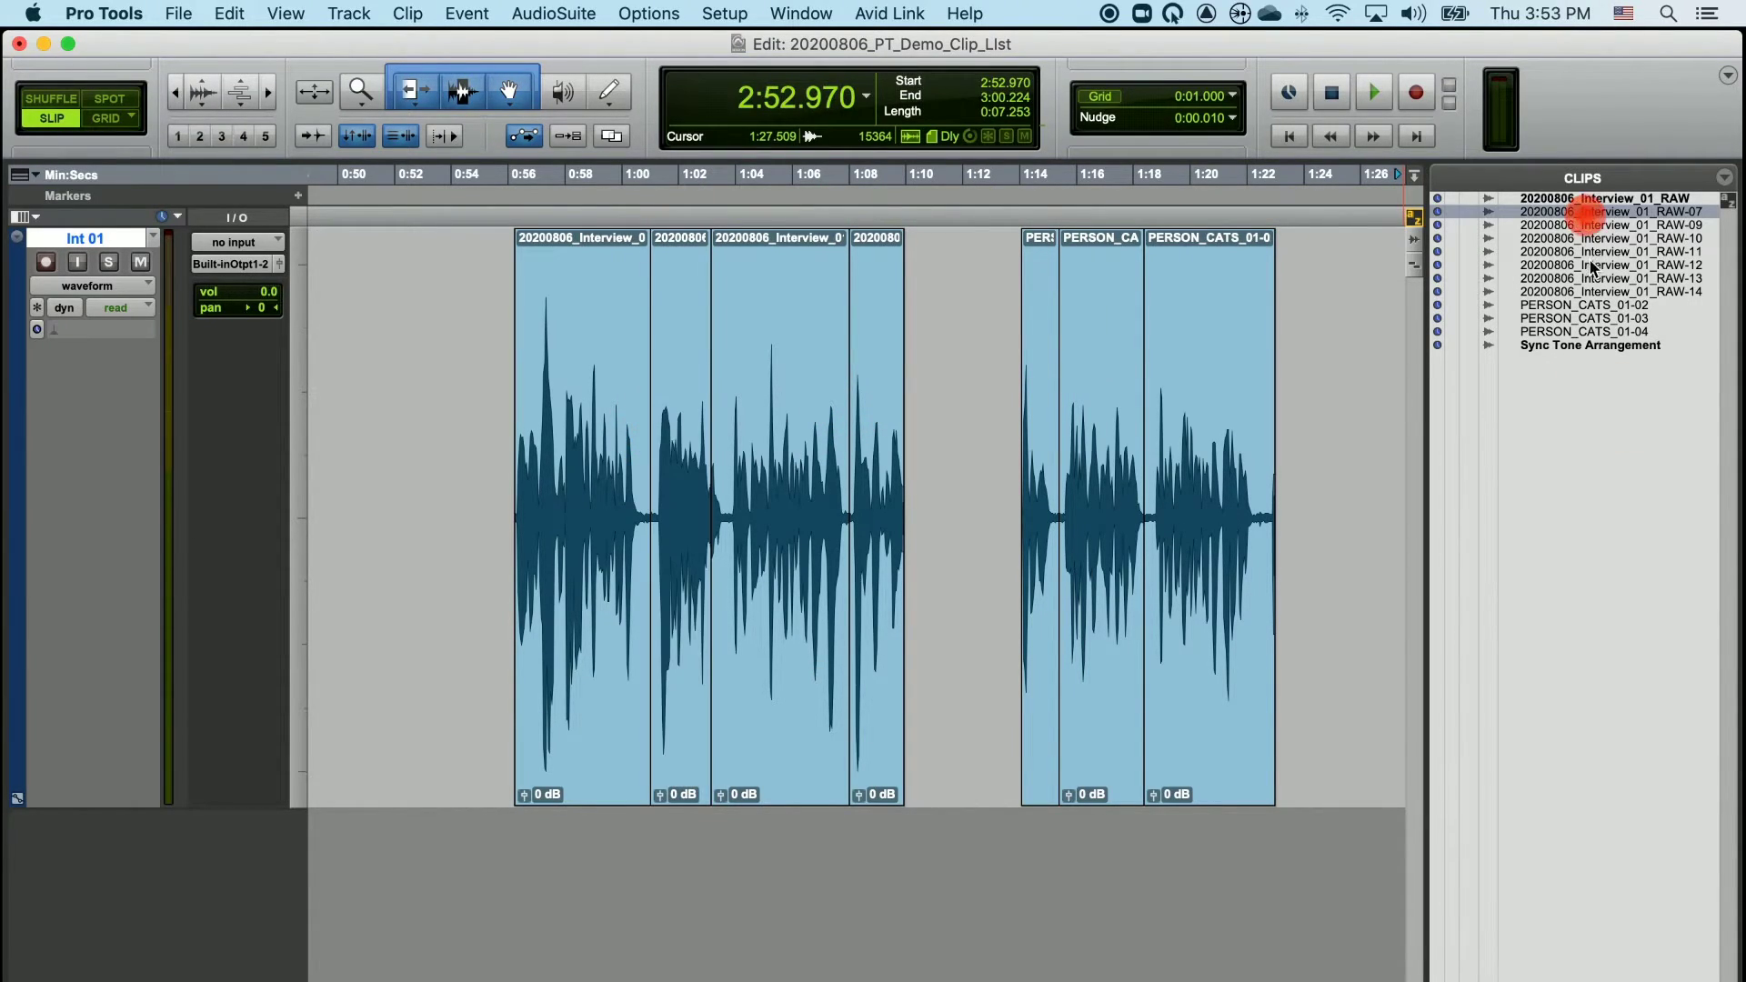
shift+click(1589, 291)
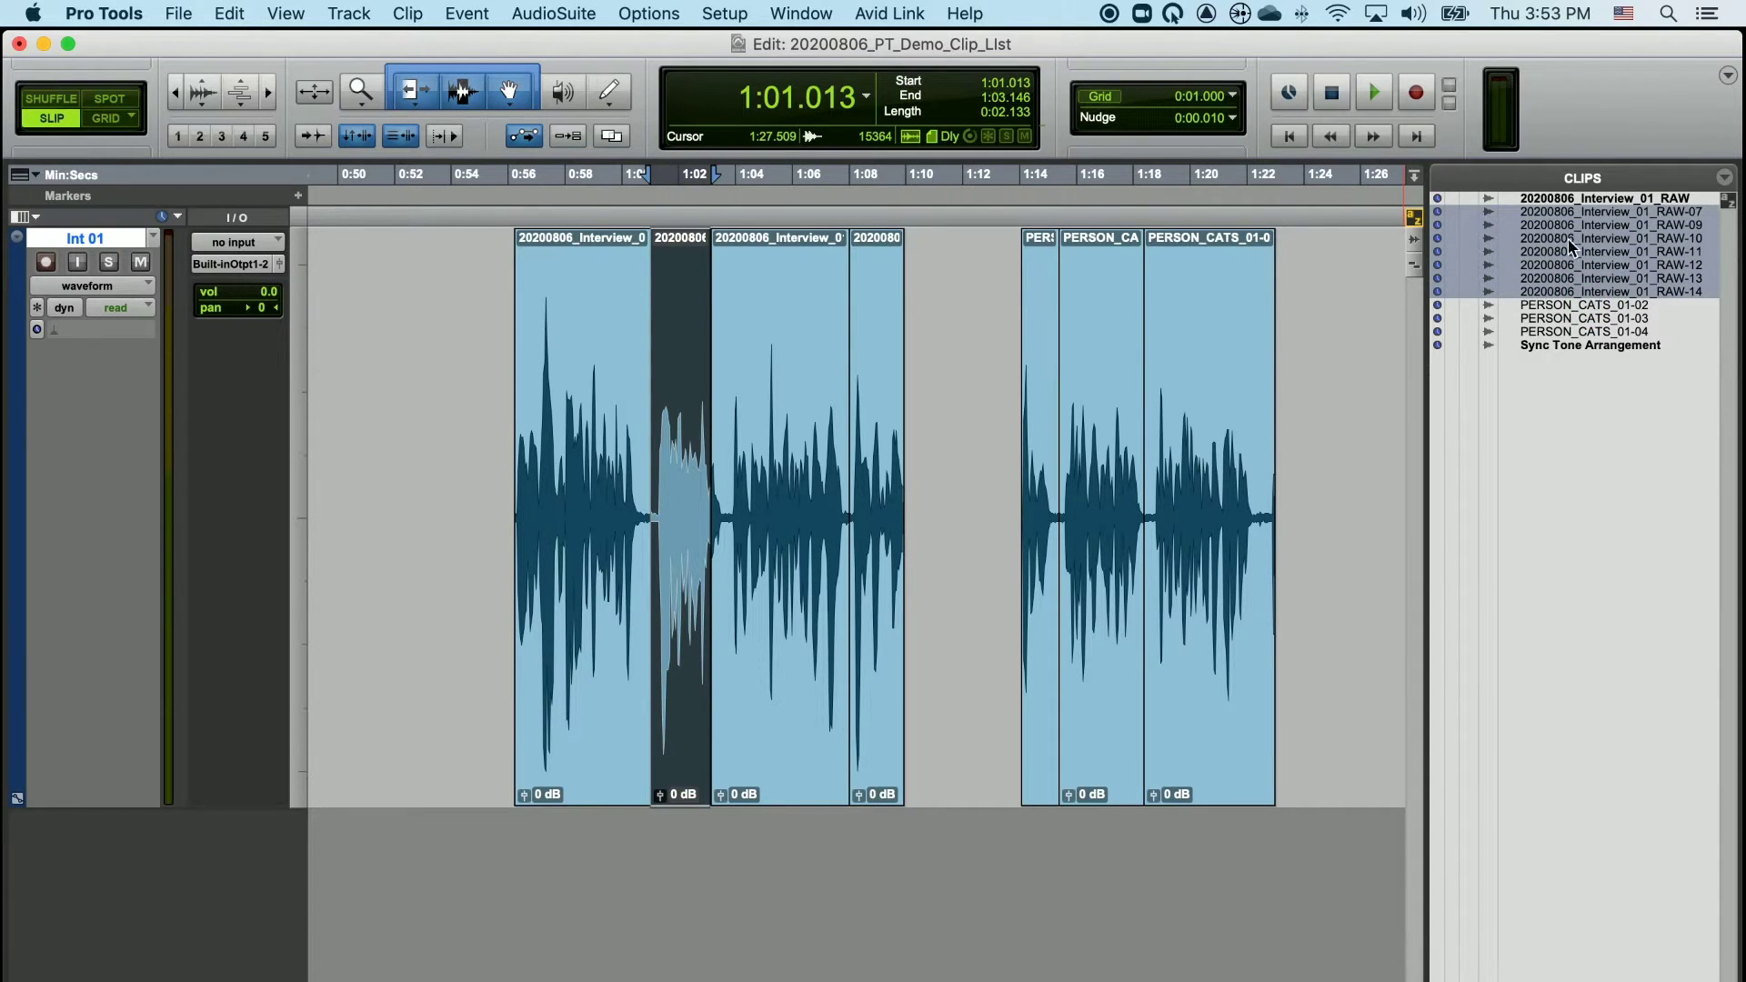
drag(502, 355, 1299, 355)
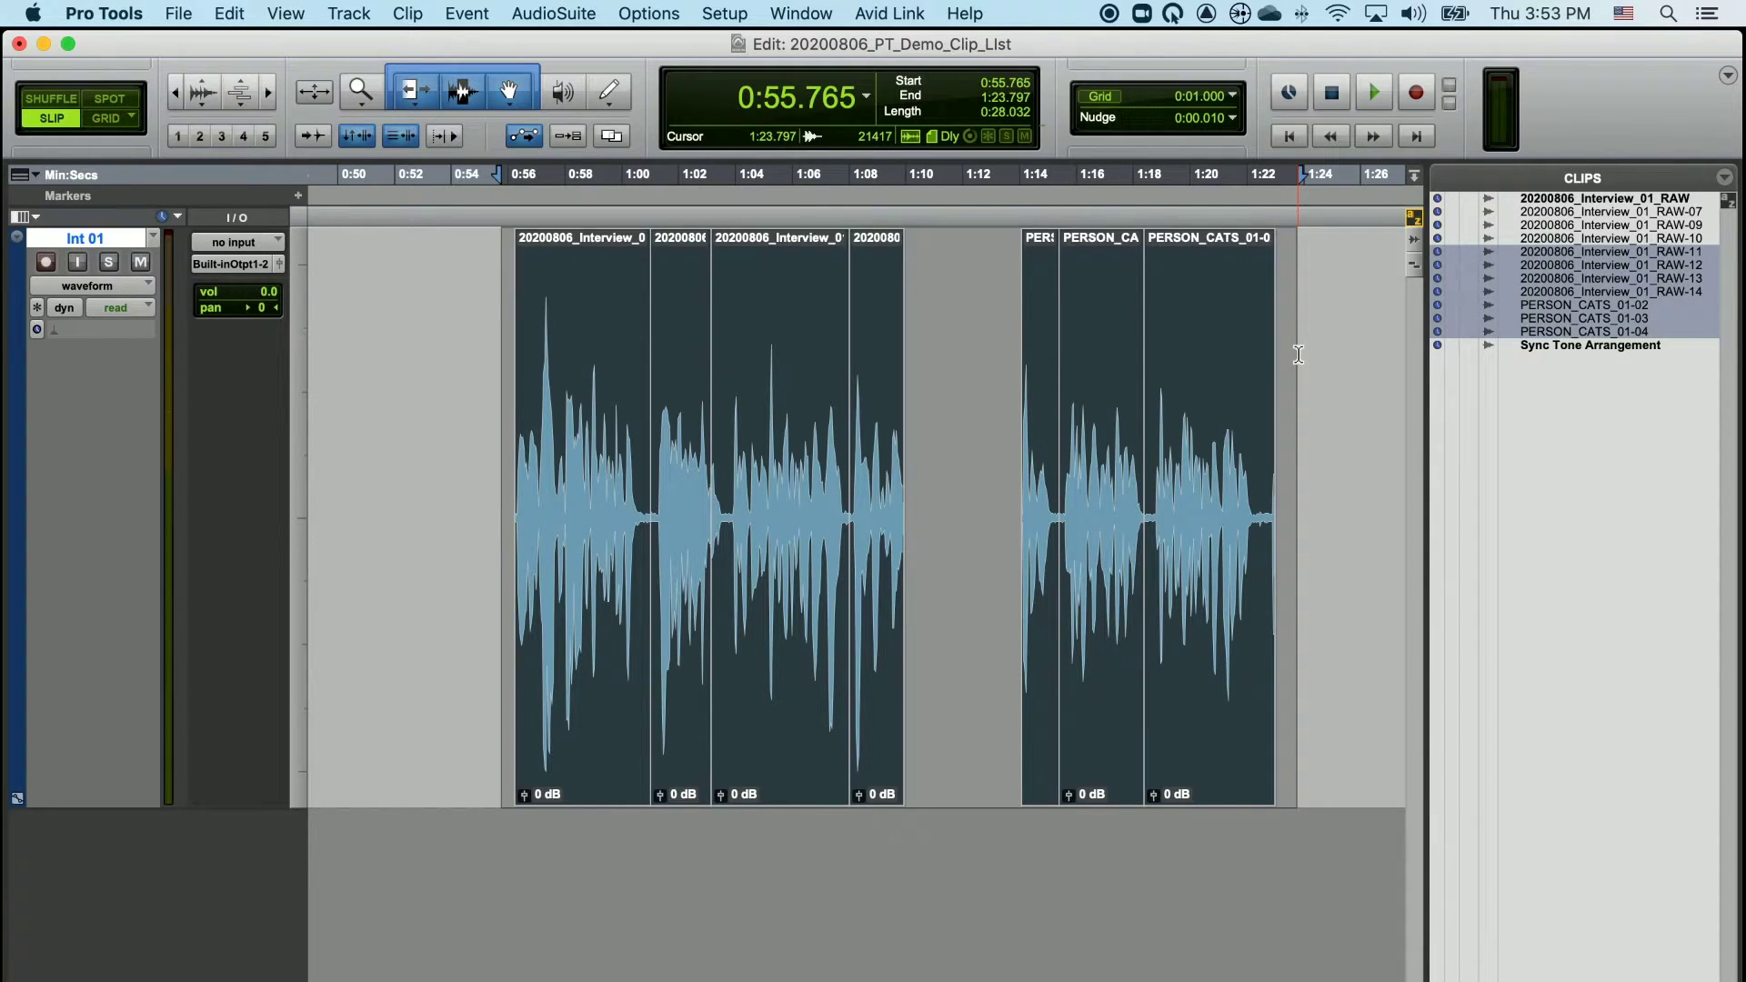
click(1367, 382)
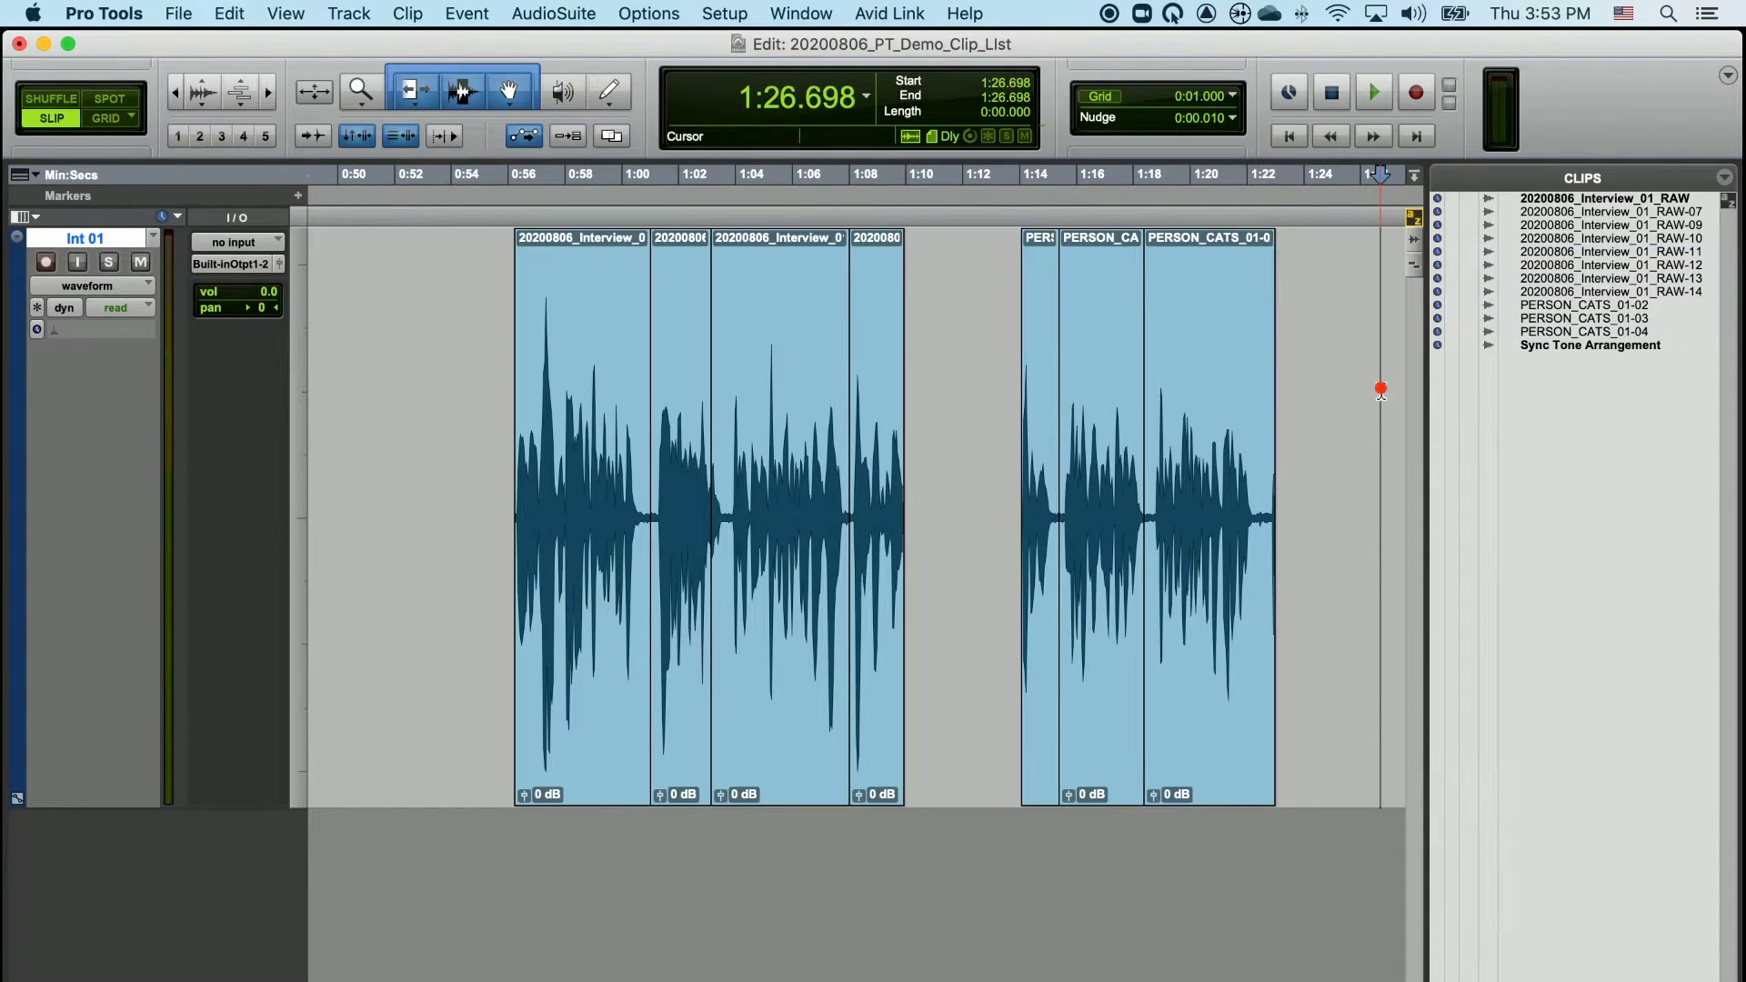
scroll(1186, 578, left, 2)
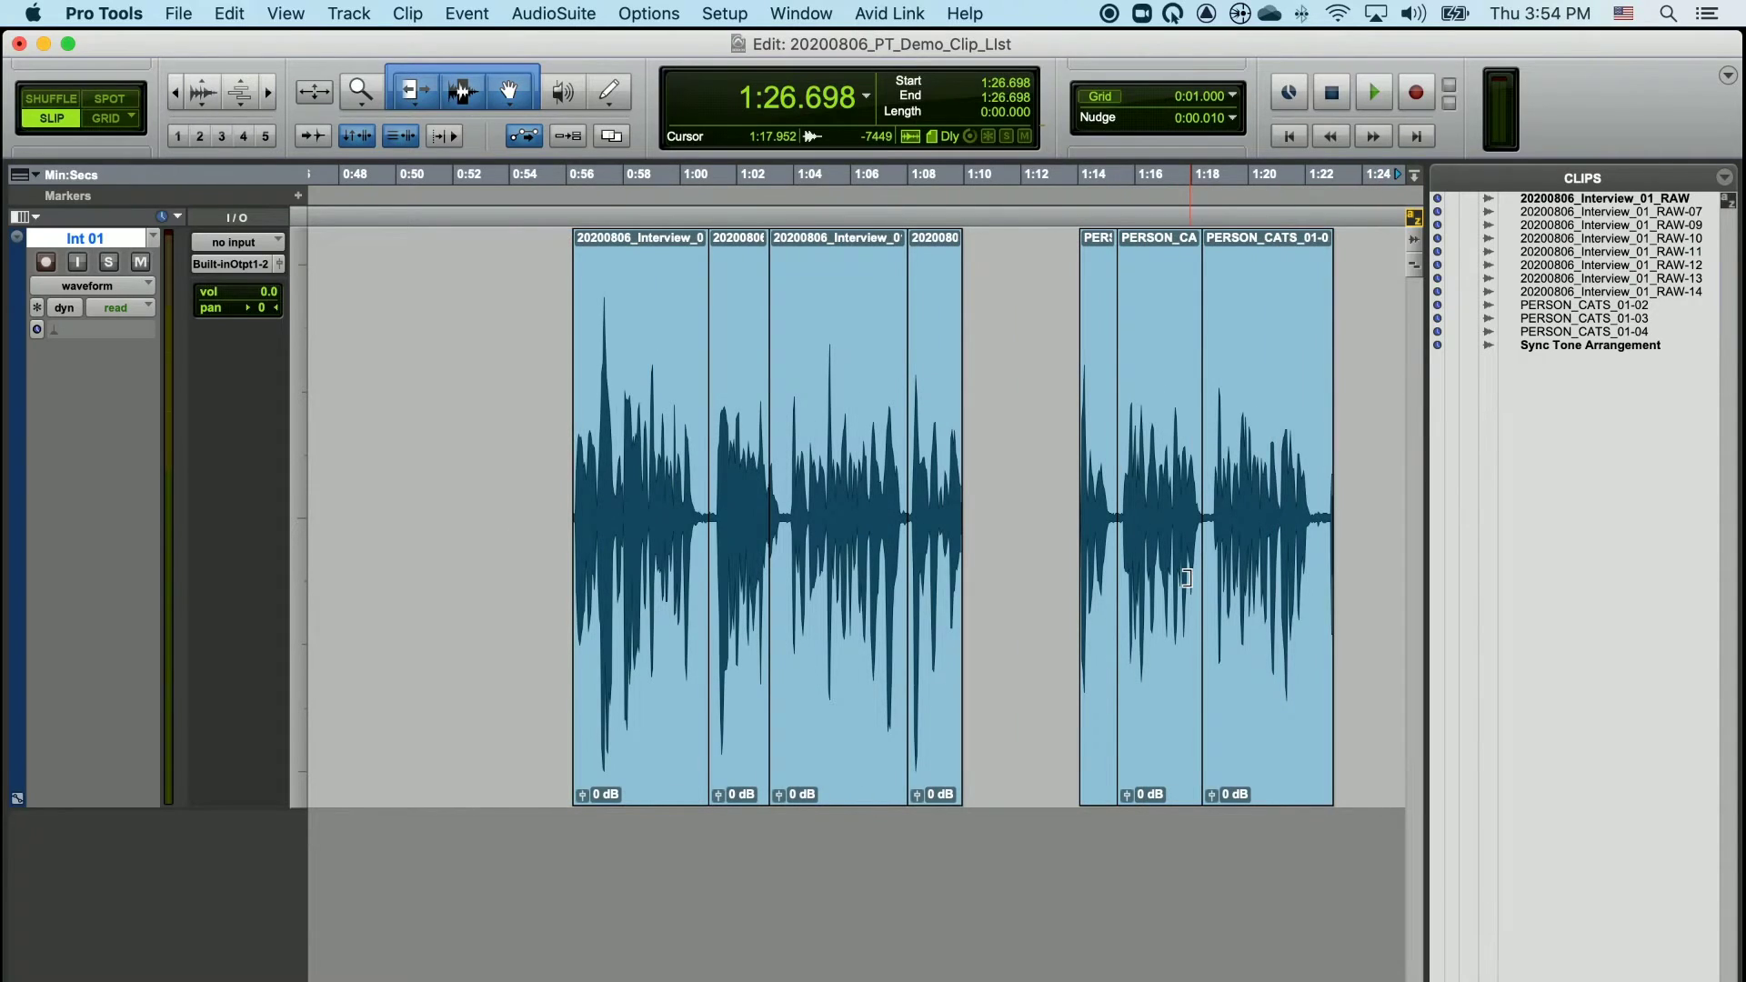
Select all four interview clips, group them with Cmd+Option+G, and name the group SOMETHING USEFUL.
click(483, 476)
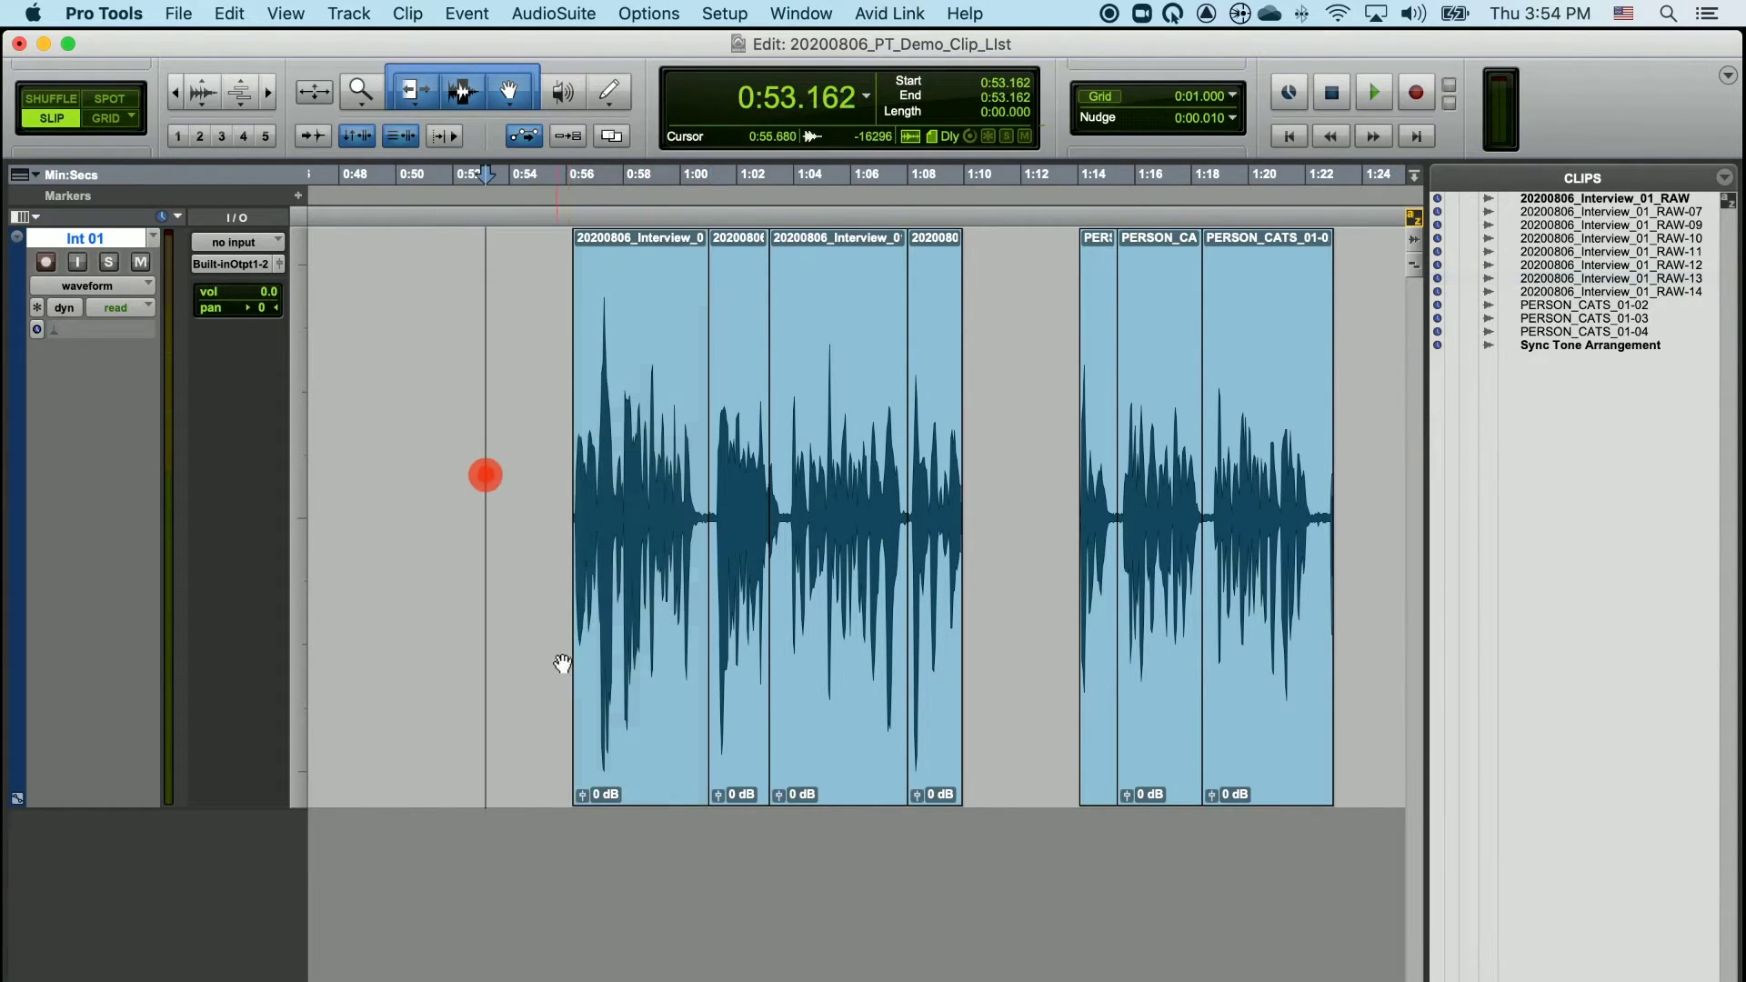
shift+click(626, 702)
shift+click(947, 753)
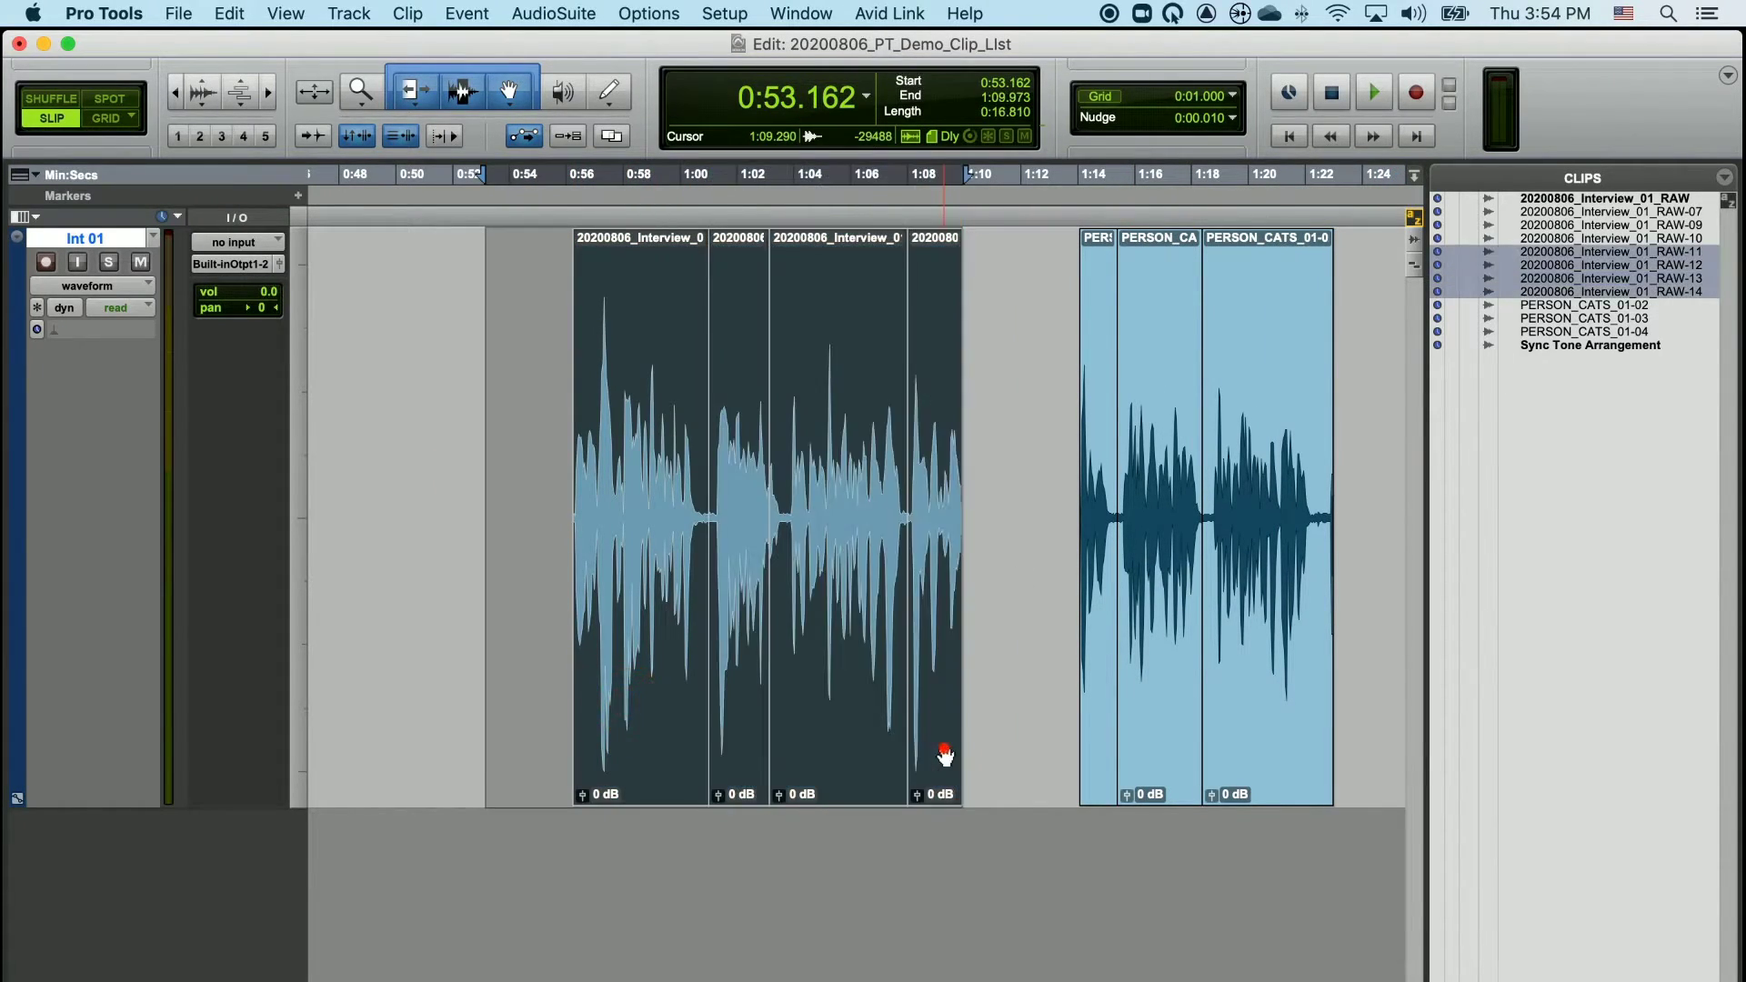
key(super+alt+g)
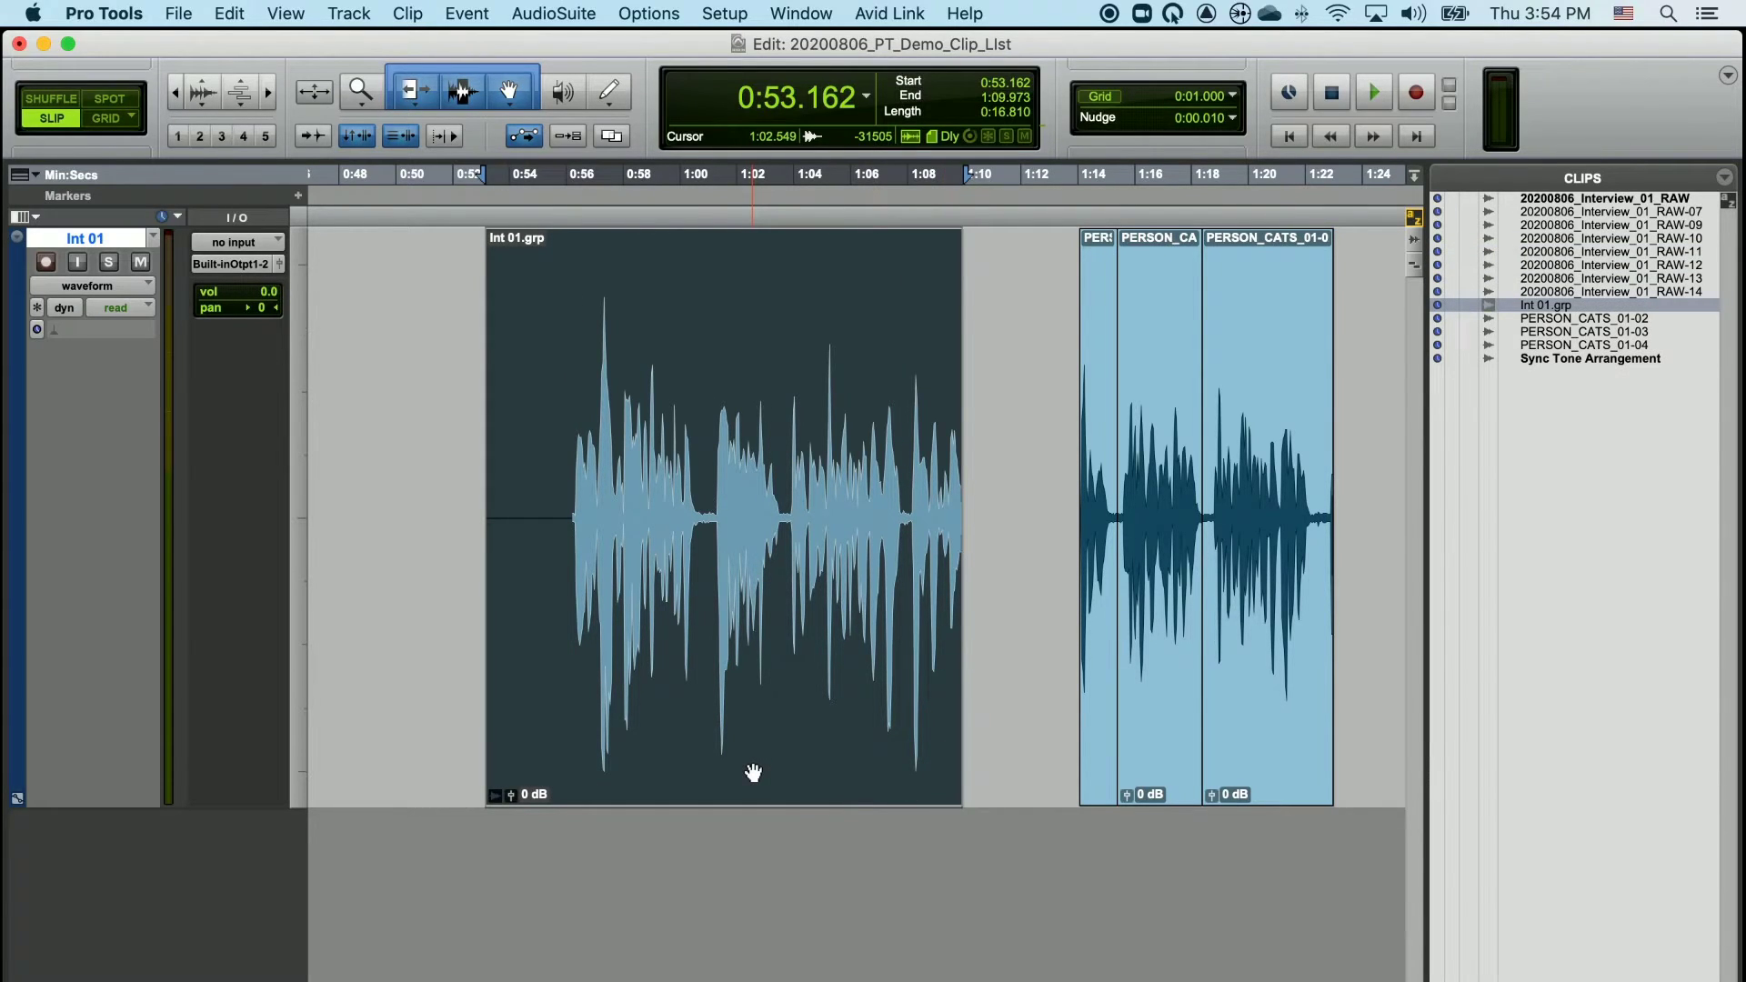
double_click(753, 773)
key(BackSpace)
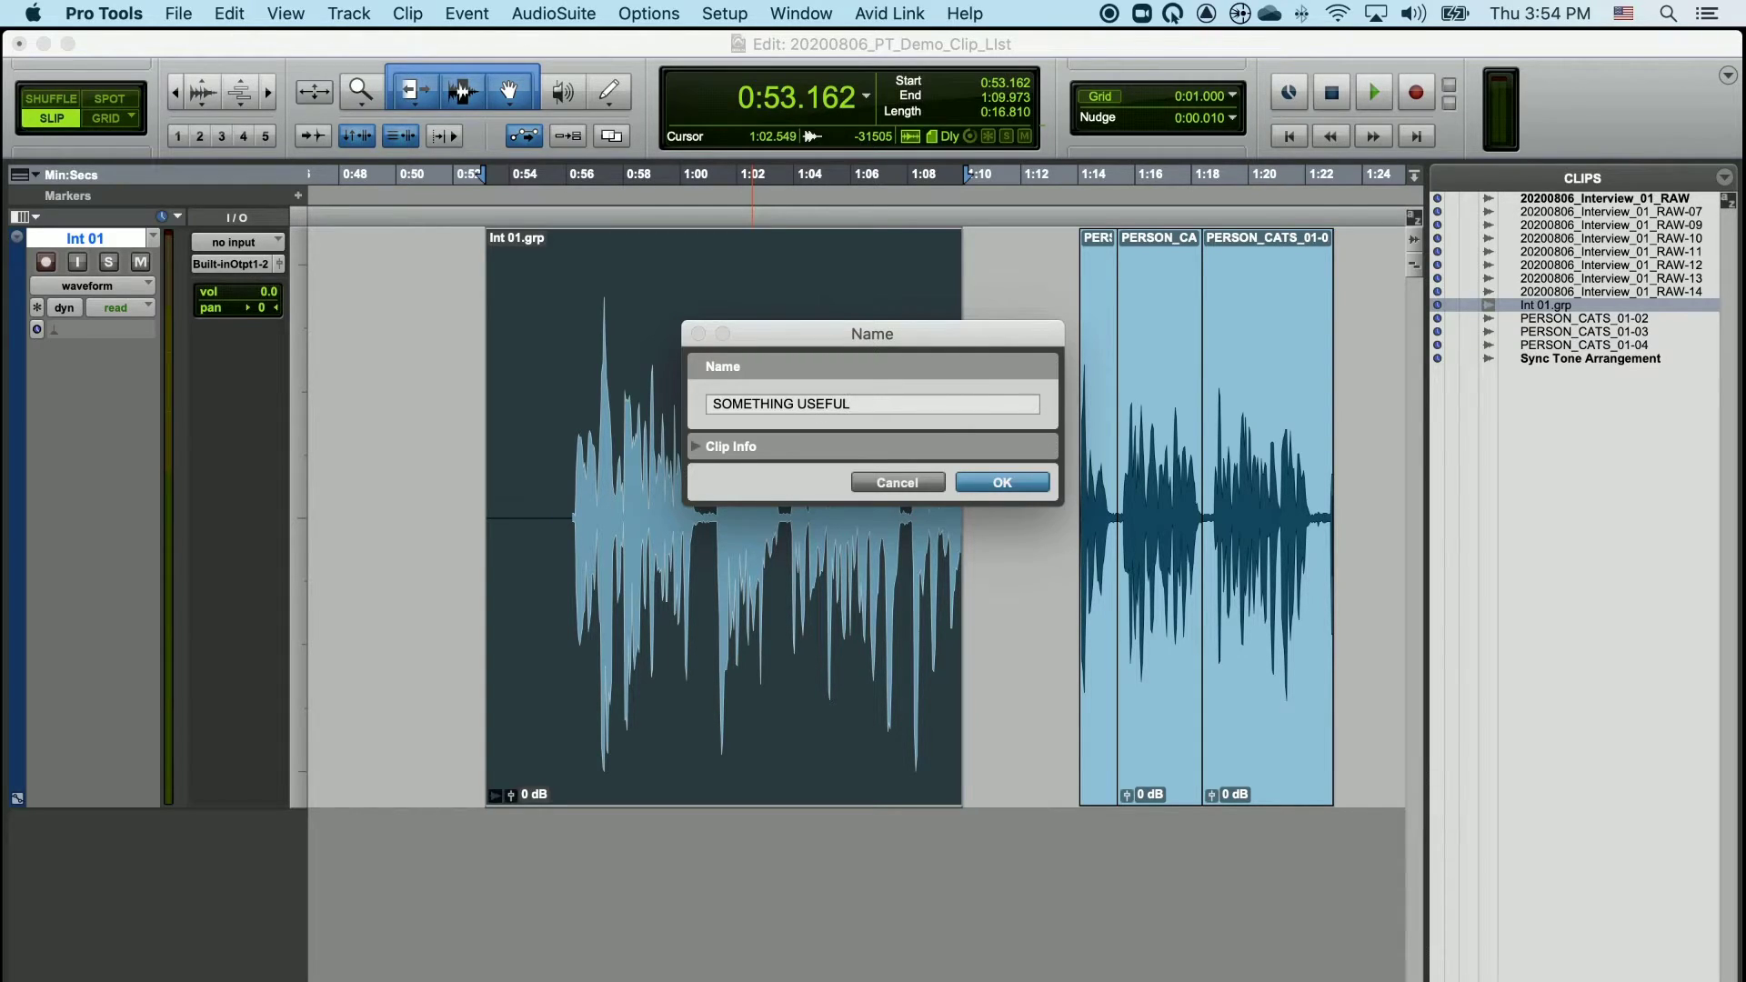
key(Return)
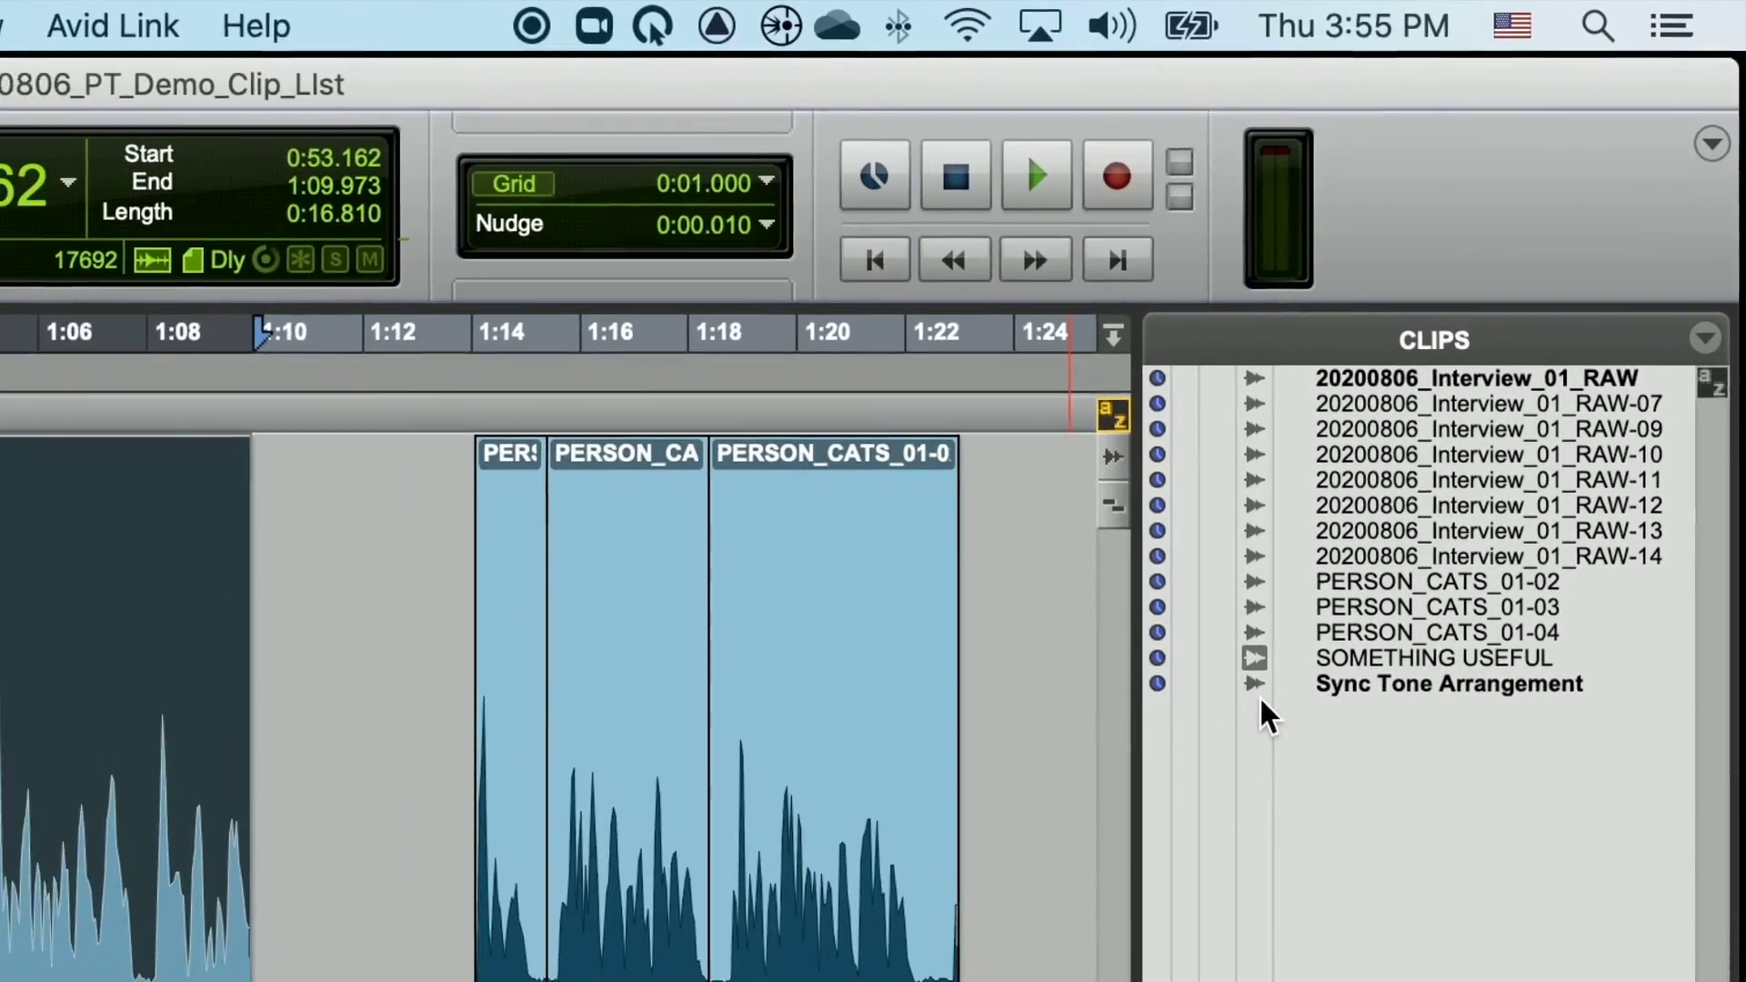
Delete the SOMETHING USEFUL group, drag it back from the Clips list, and ungroup it.
click(704, 753)
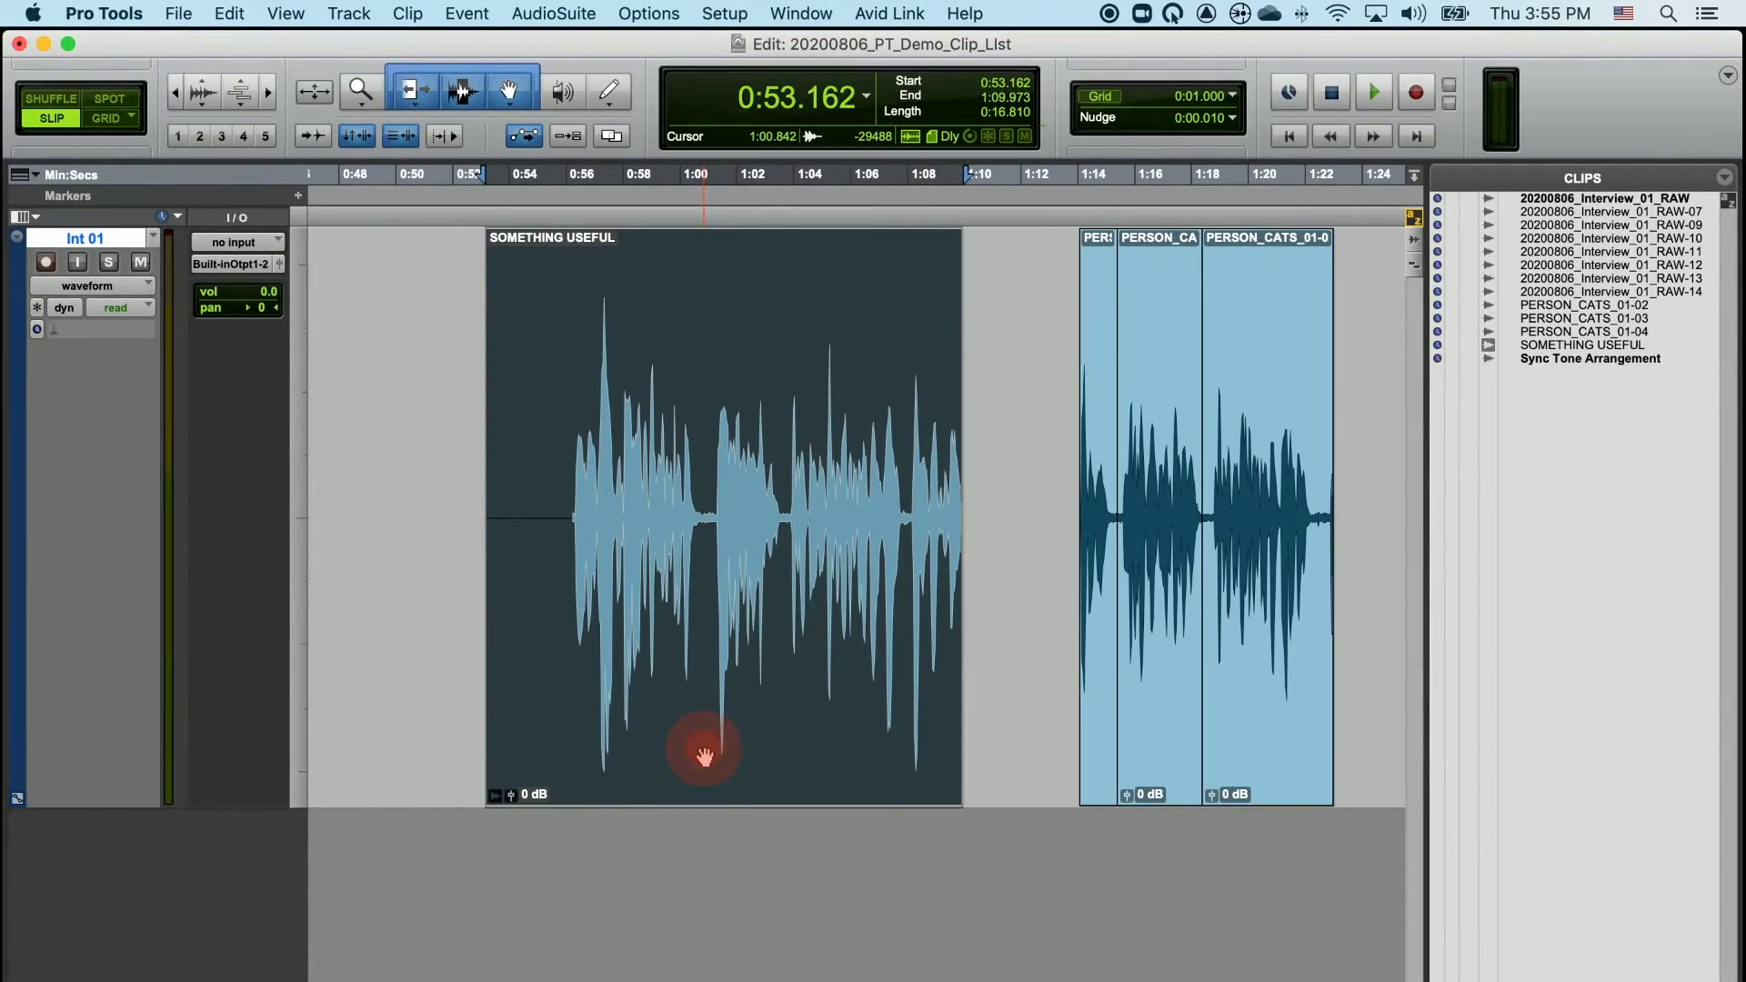
key(Delete)
drag(1553, 344, 468, 485)
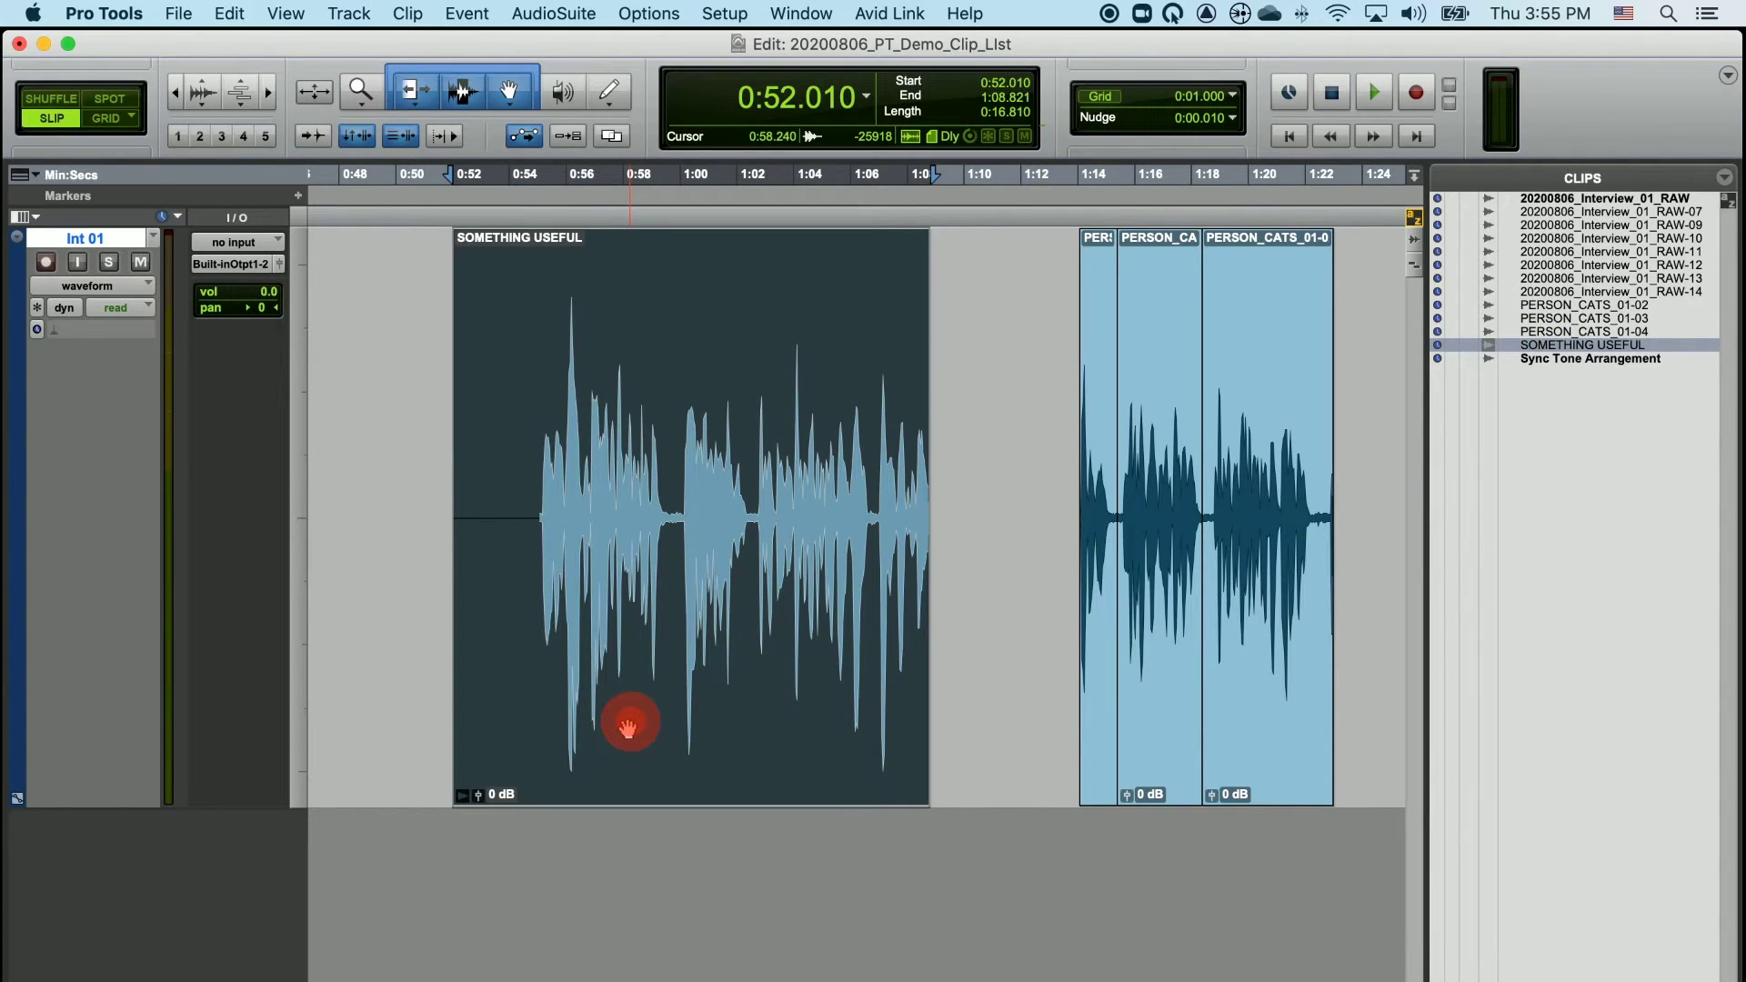
key(super+alt+u)
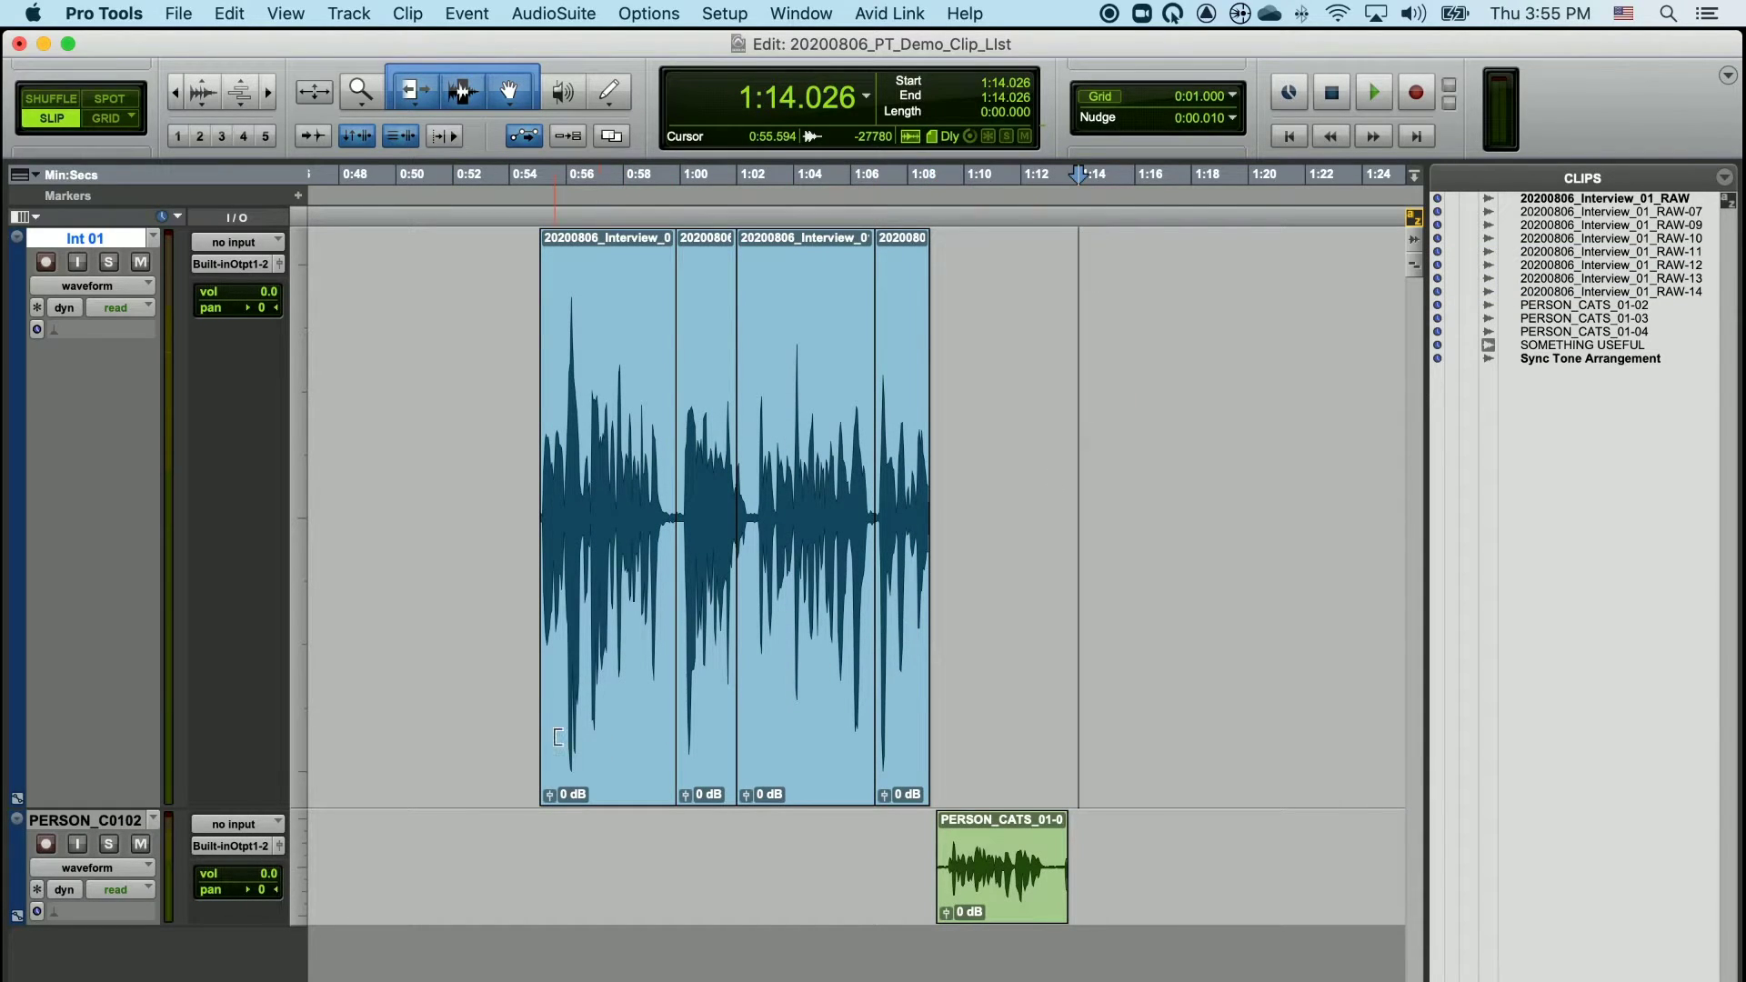
click(573, 742)
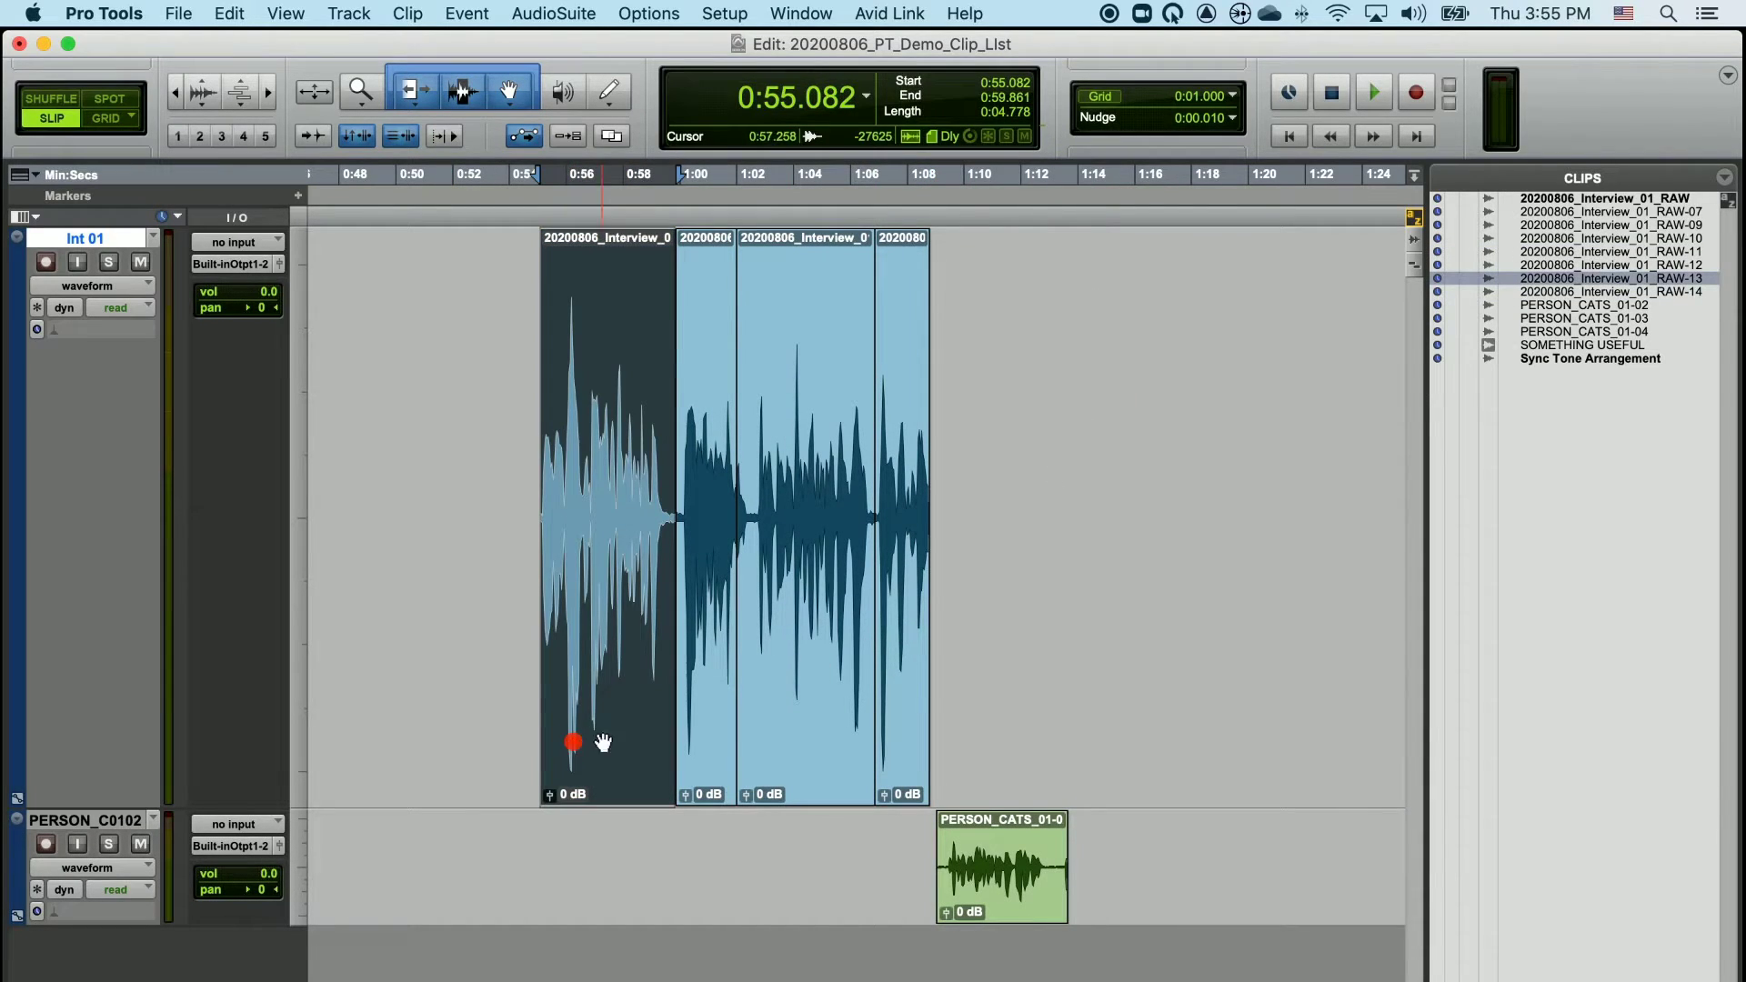
Group the interview clips and the PERSON_CATS clip across both tracks and name it LOOK HERE.
shift+click(1022, 901)
key(super+alt+g)
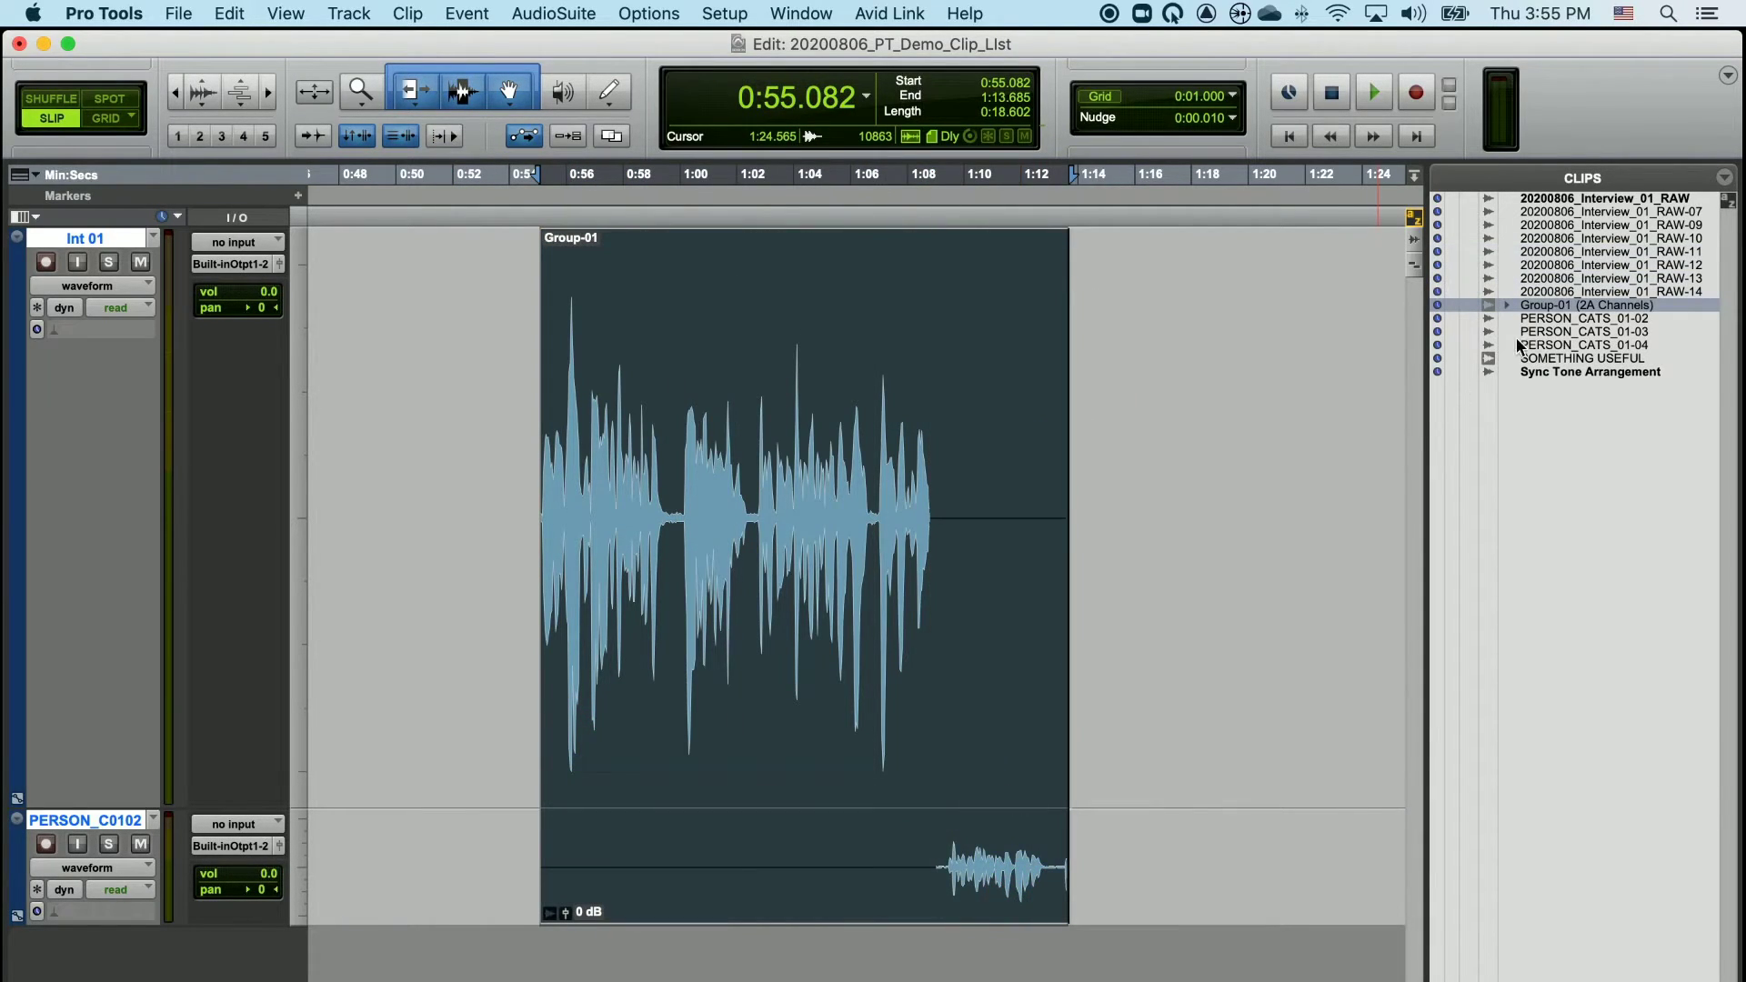
double_click(814, 779)
text(K)
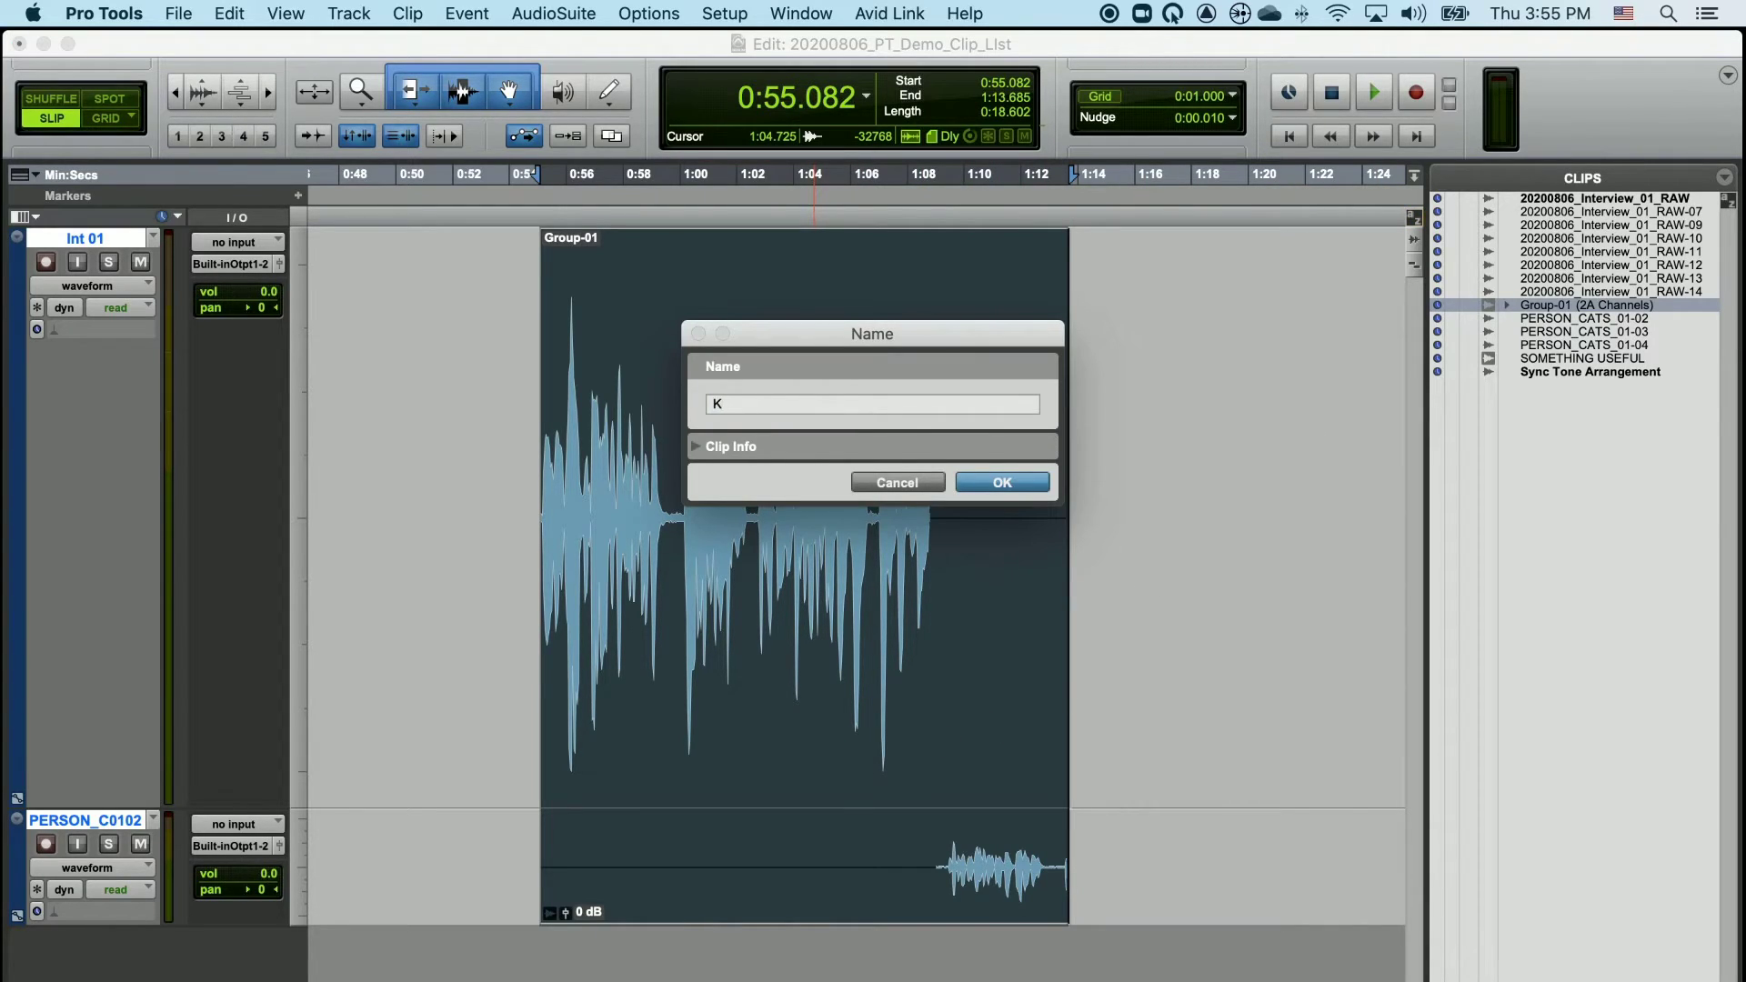
text(OOK HERE)
key(Return)
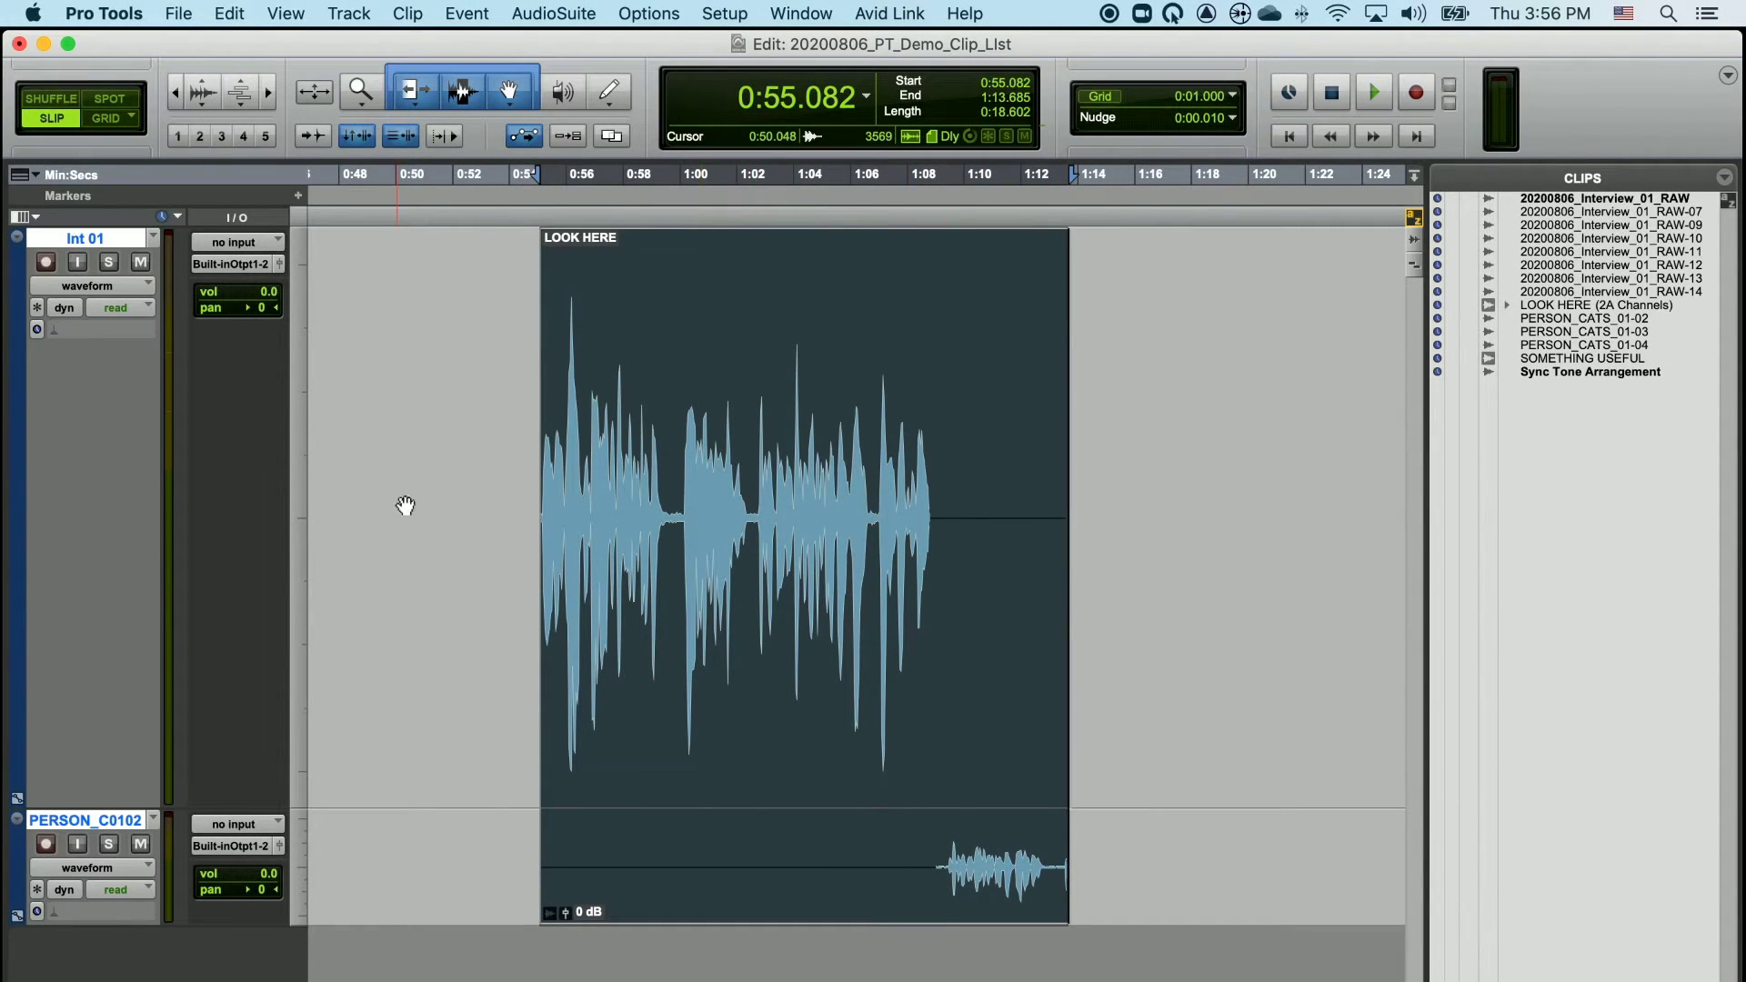
Deselect the group and place another LOOK HERE copy on the timeline near 1:17.
click(405, 506)
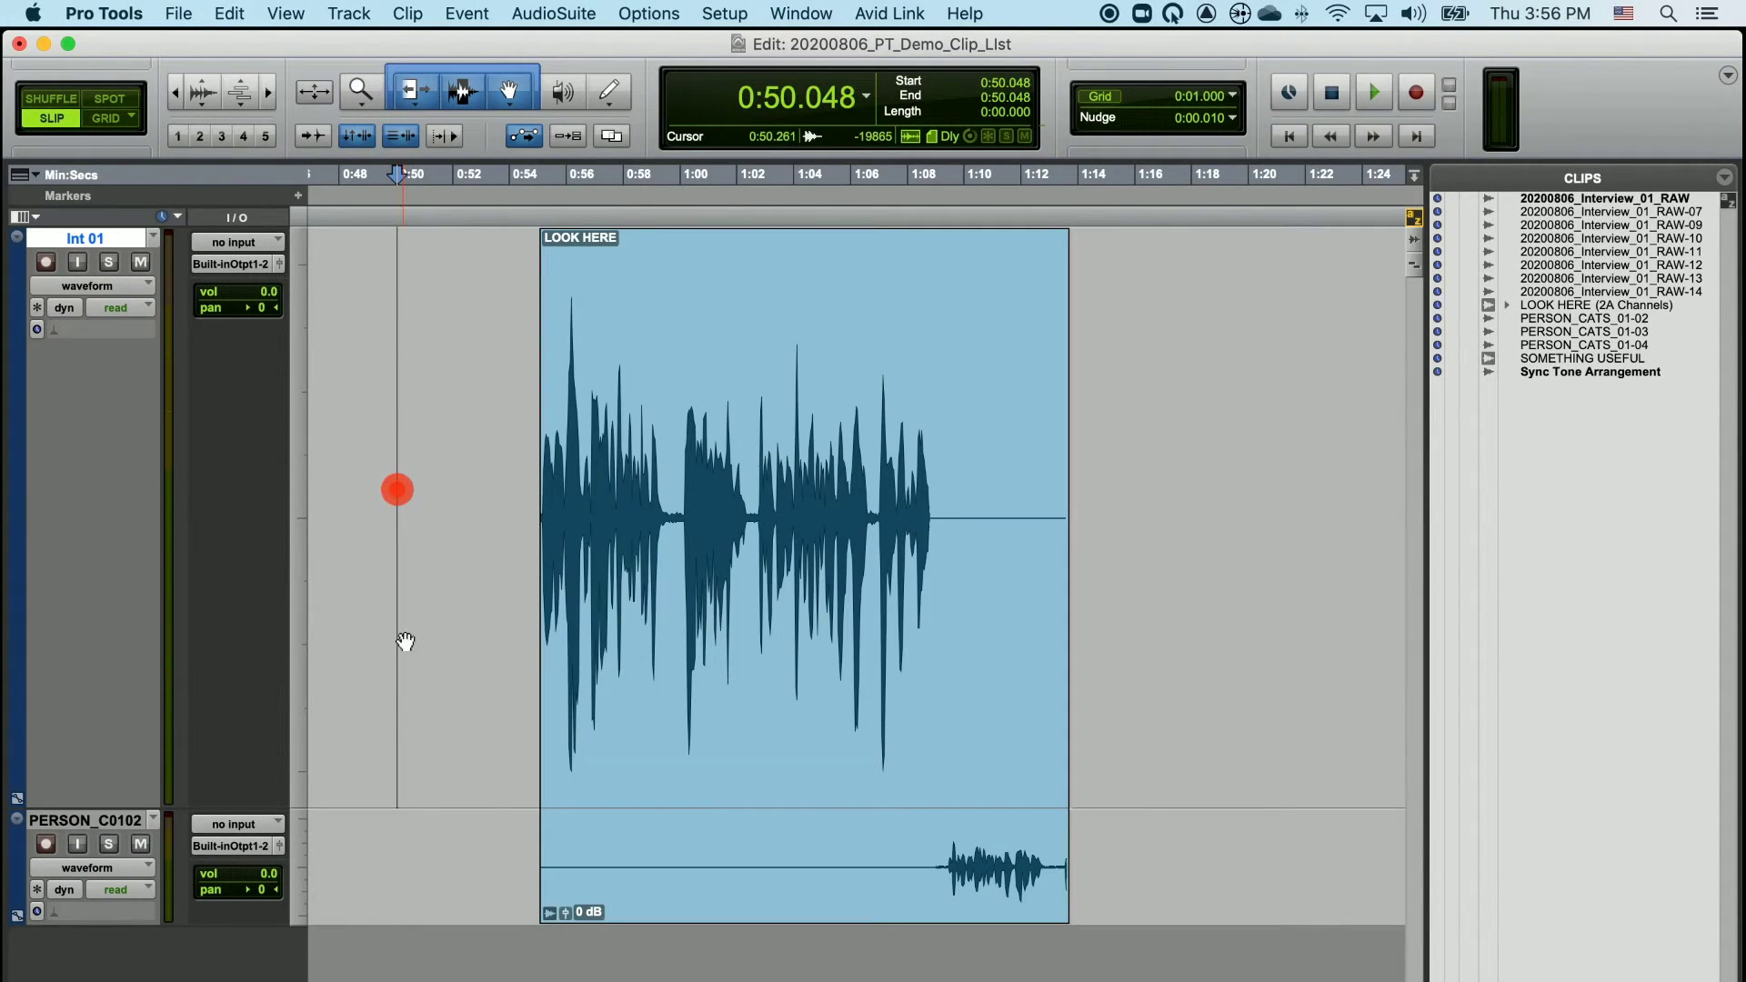
click(427, 835)
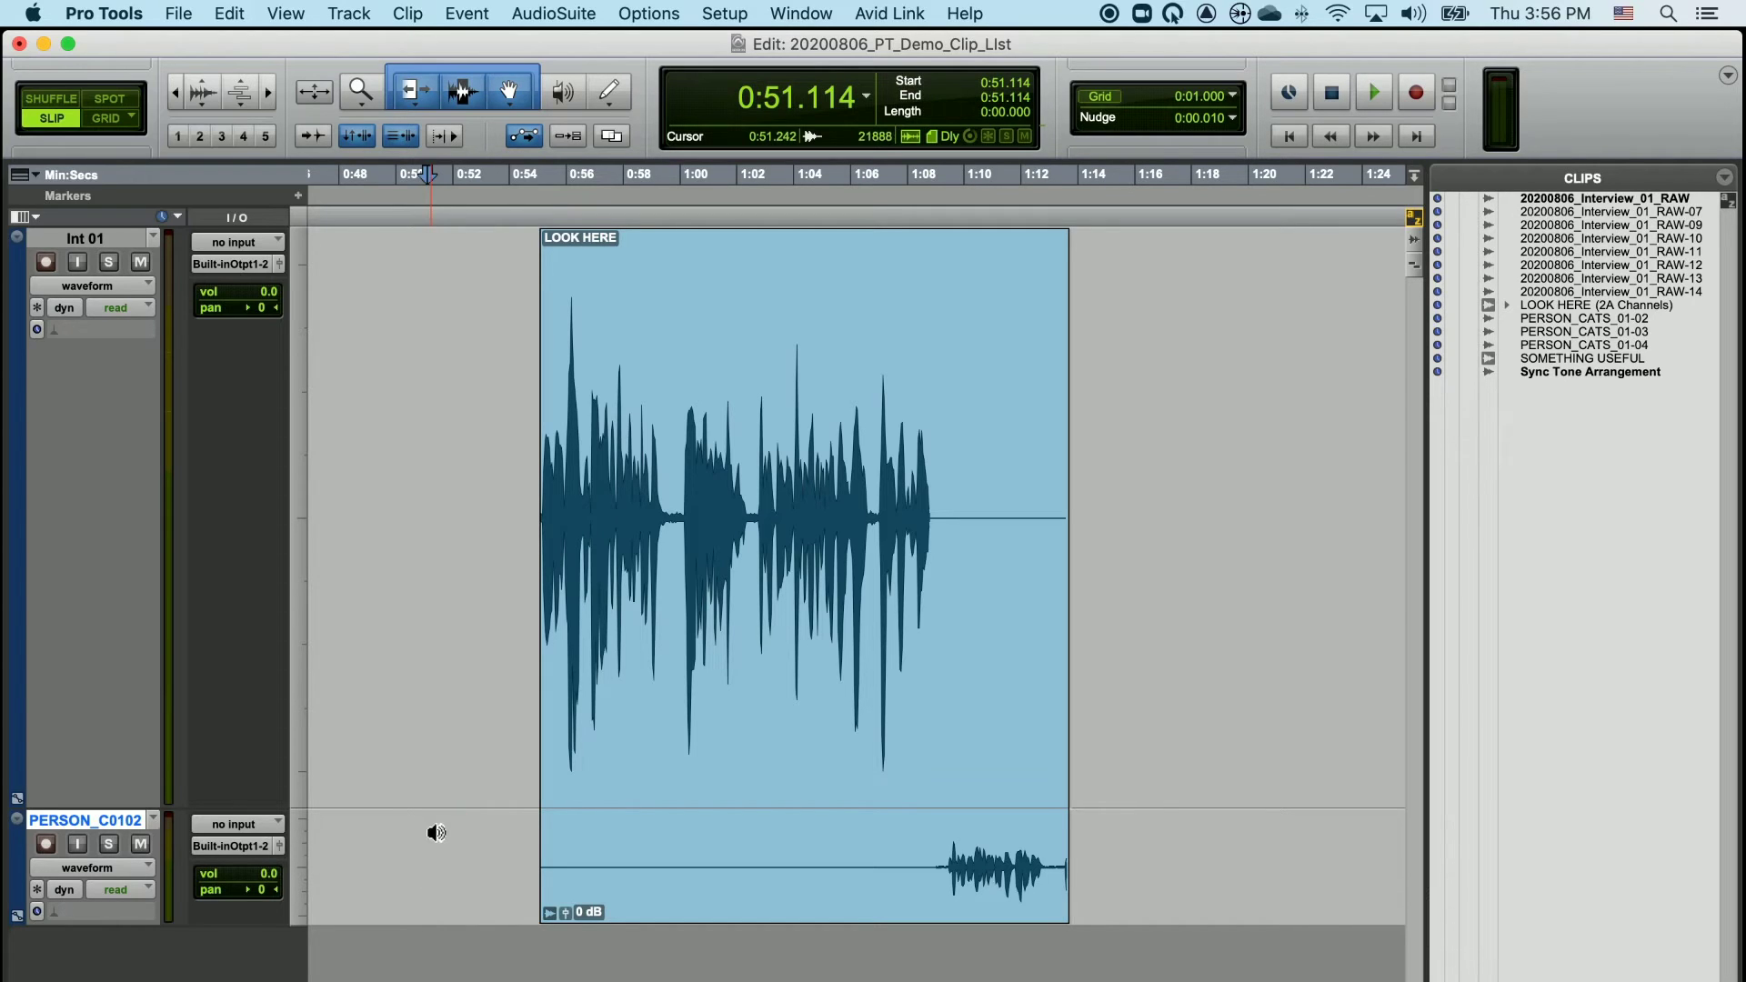
drag(1550, 313, 1169, 440)
scroll(942, 595, right, 6)
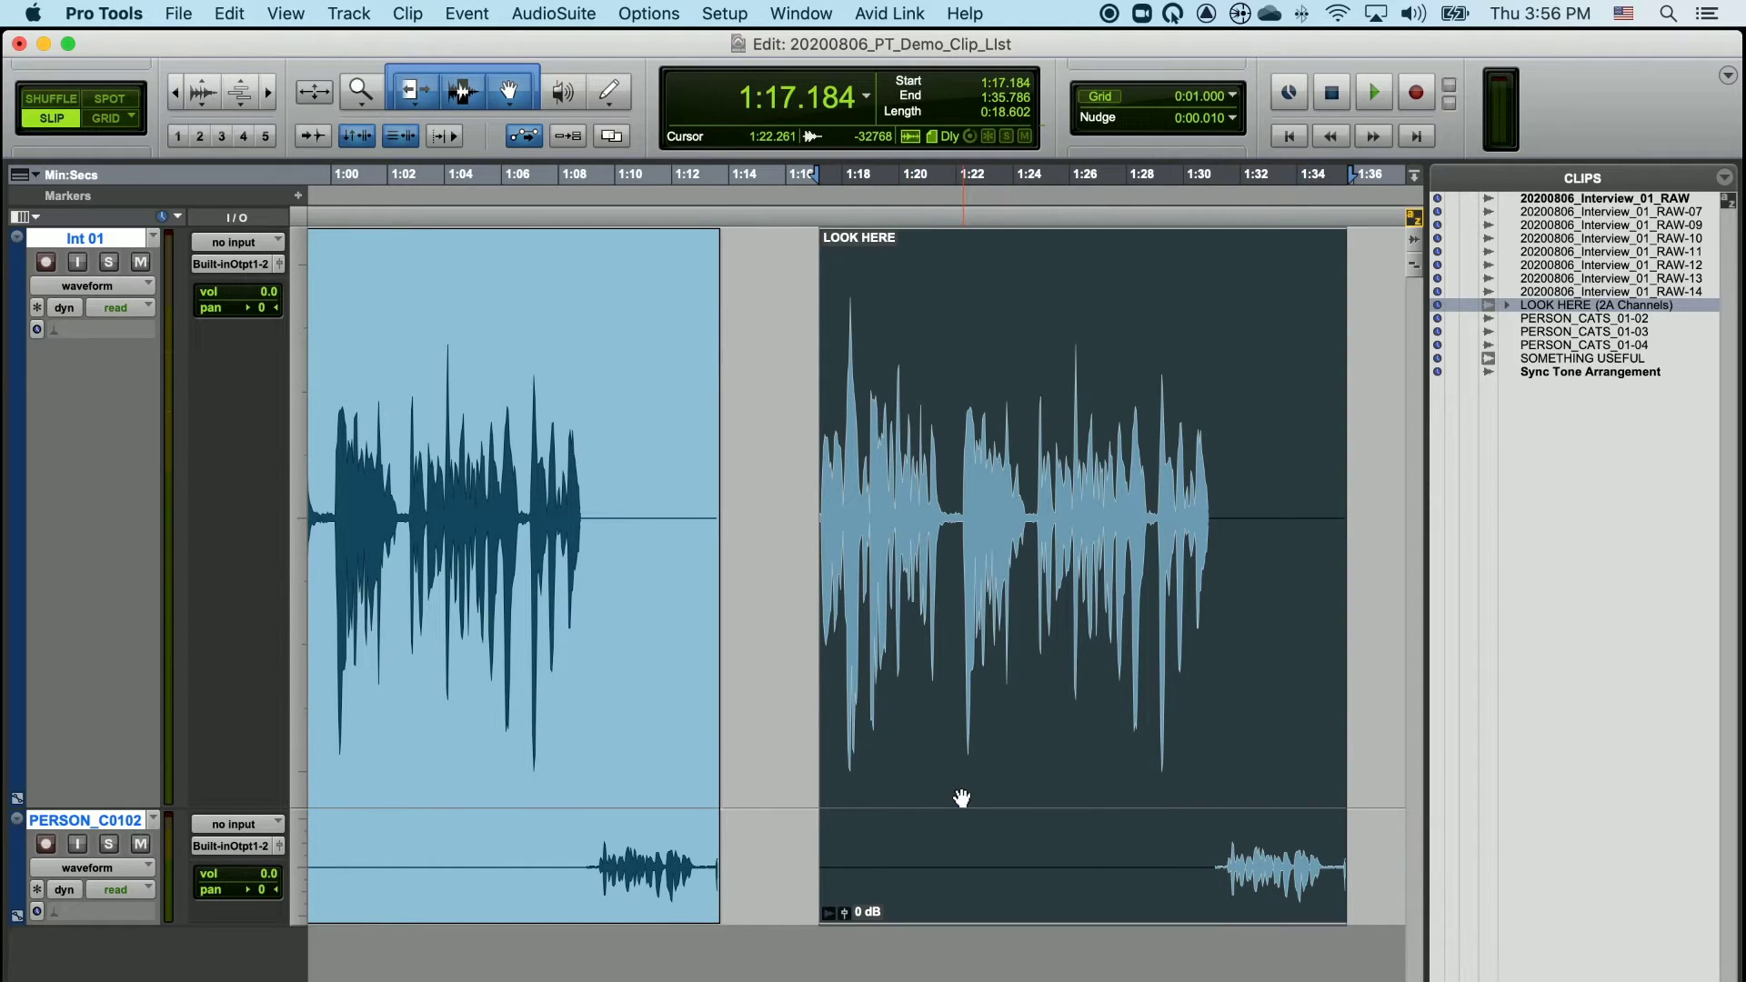
Delete the original tracks, then drag LOOK HERE in to create Int 01.grp and PERSON_CATS tracks.
right_click(102, 235)
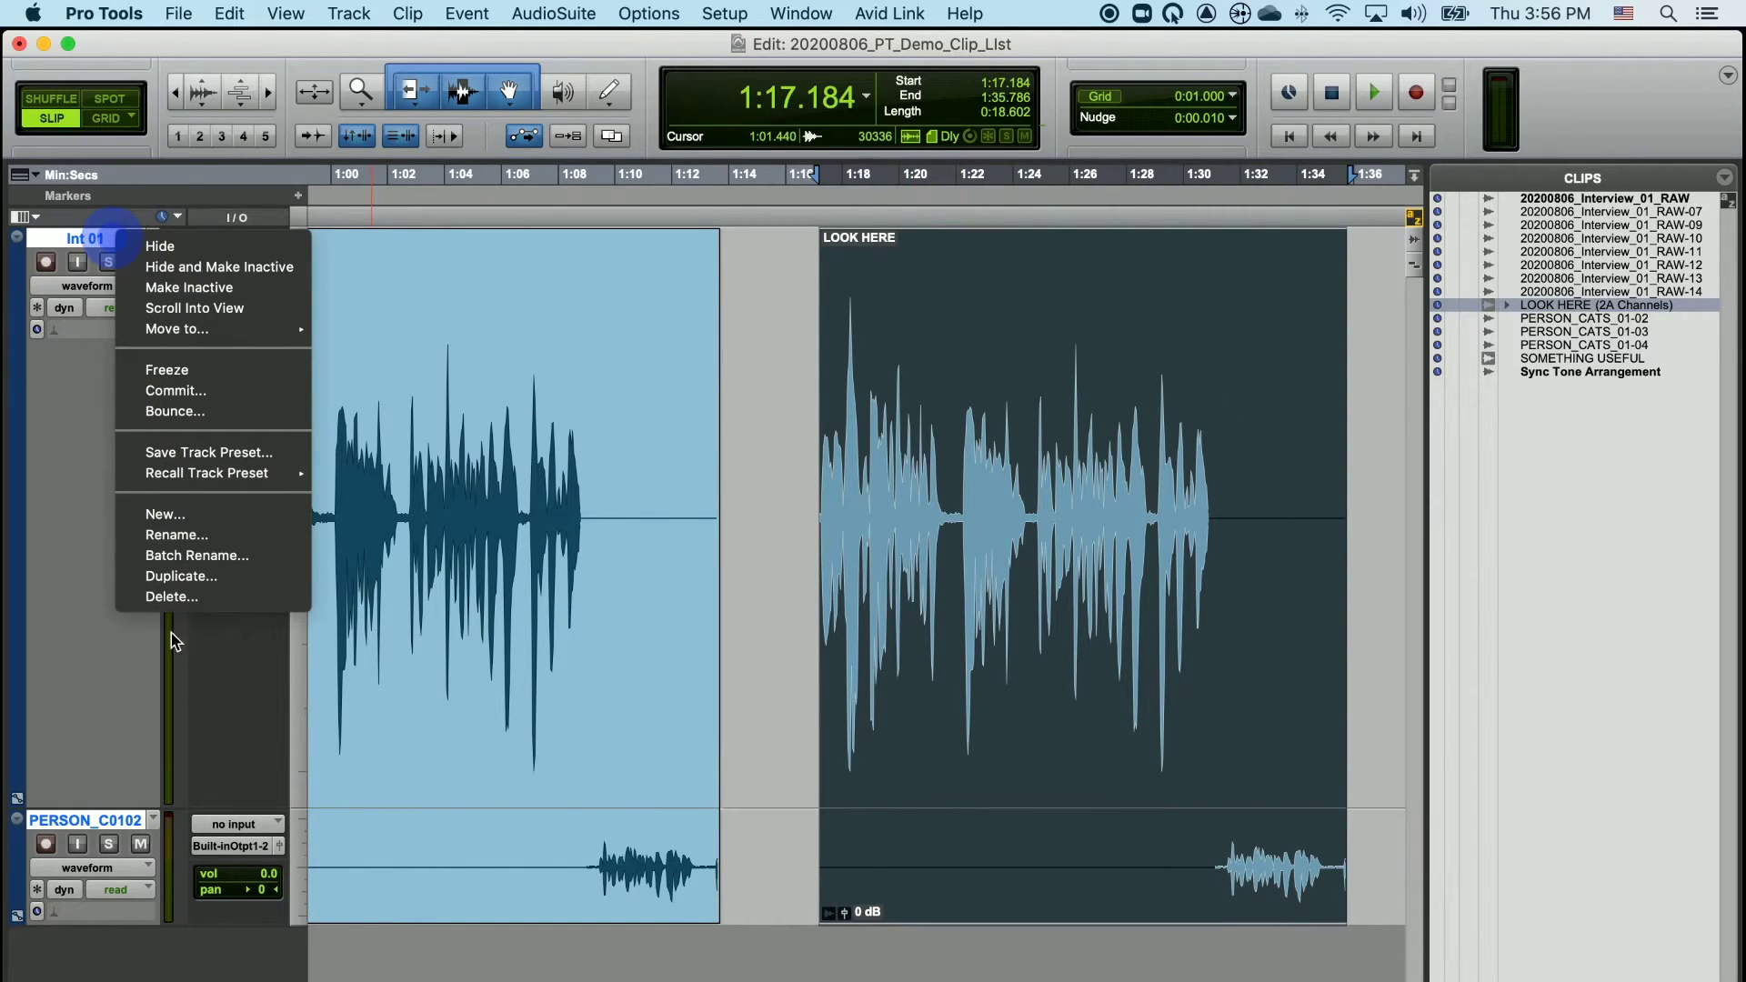
click(177, 602)
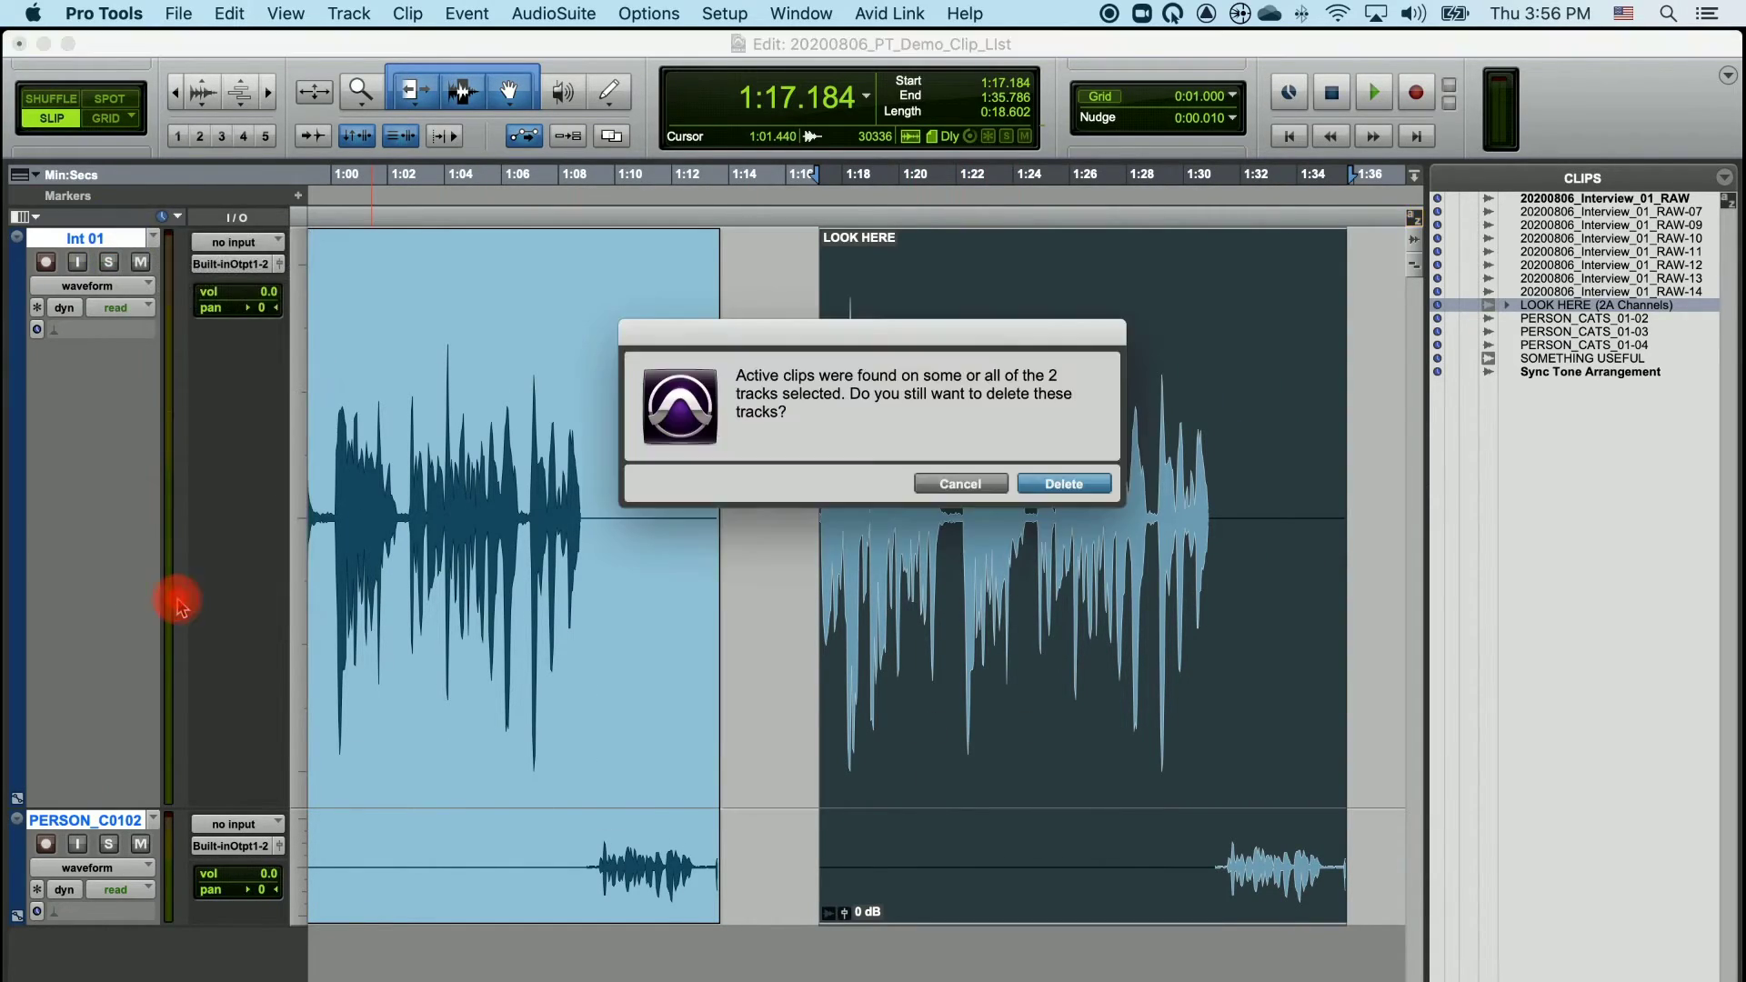
click(1074, 482)
drag(1608, 312, 535, 415)
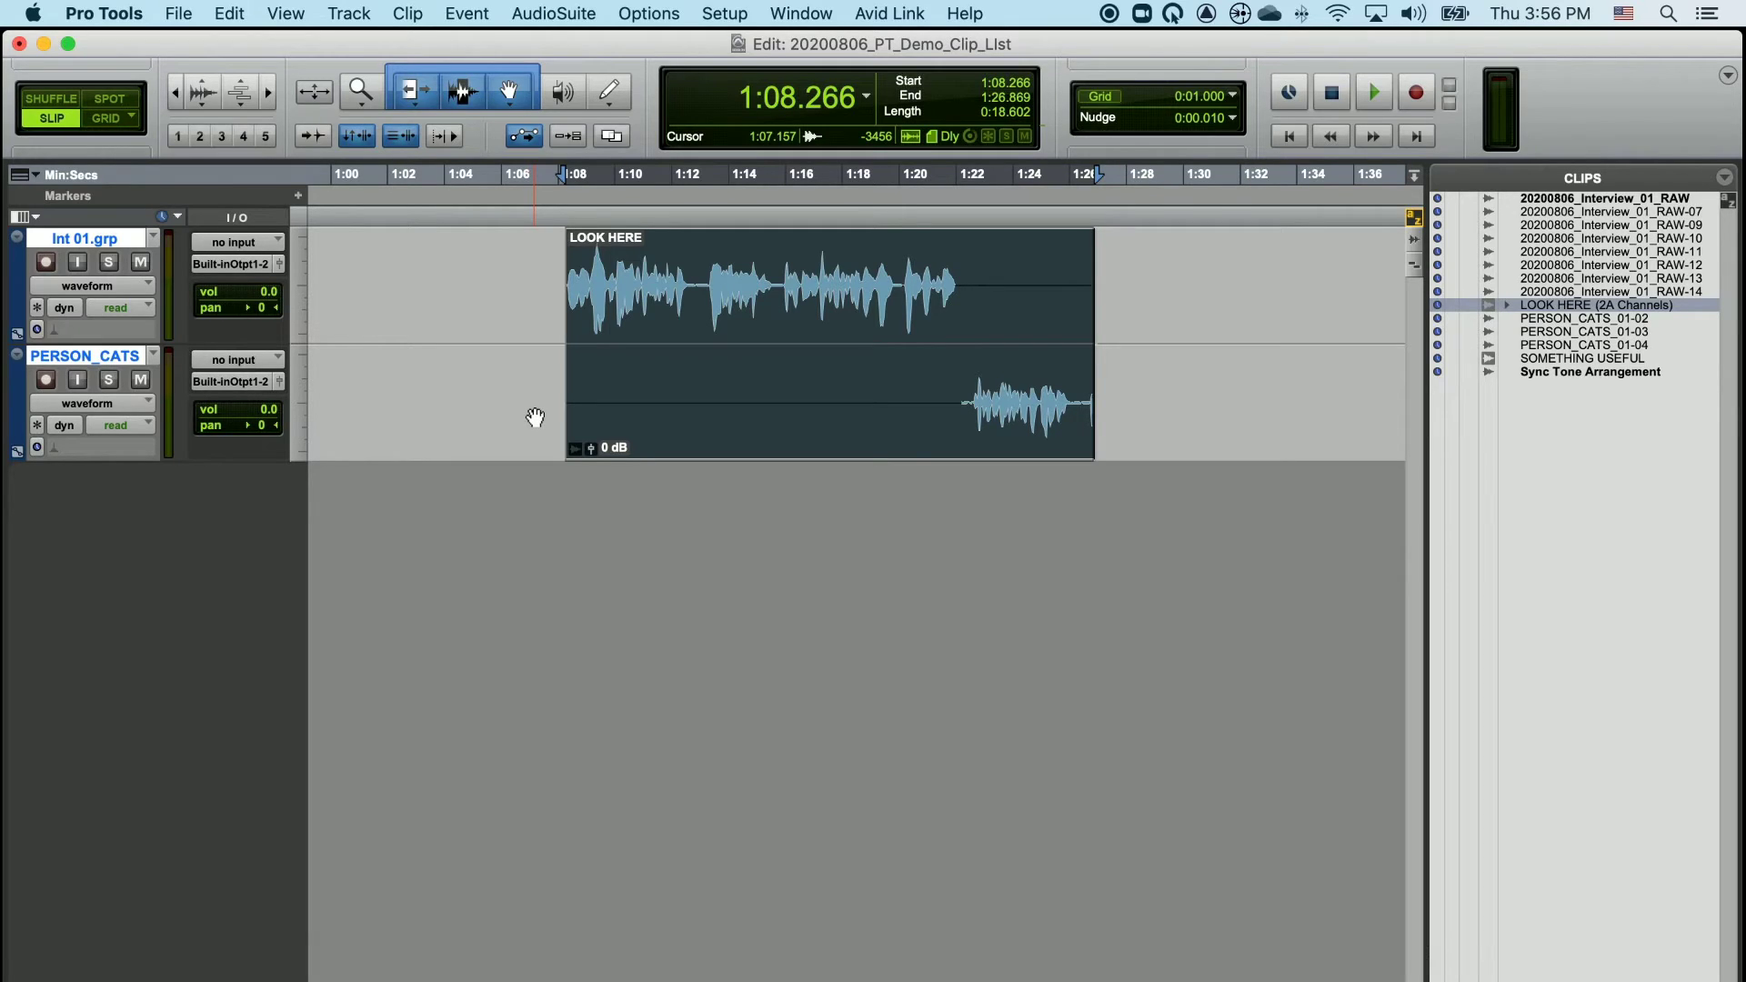
Ungroup the LOOK HERE group back into its original clips.
click(802, 278)
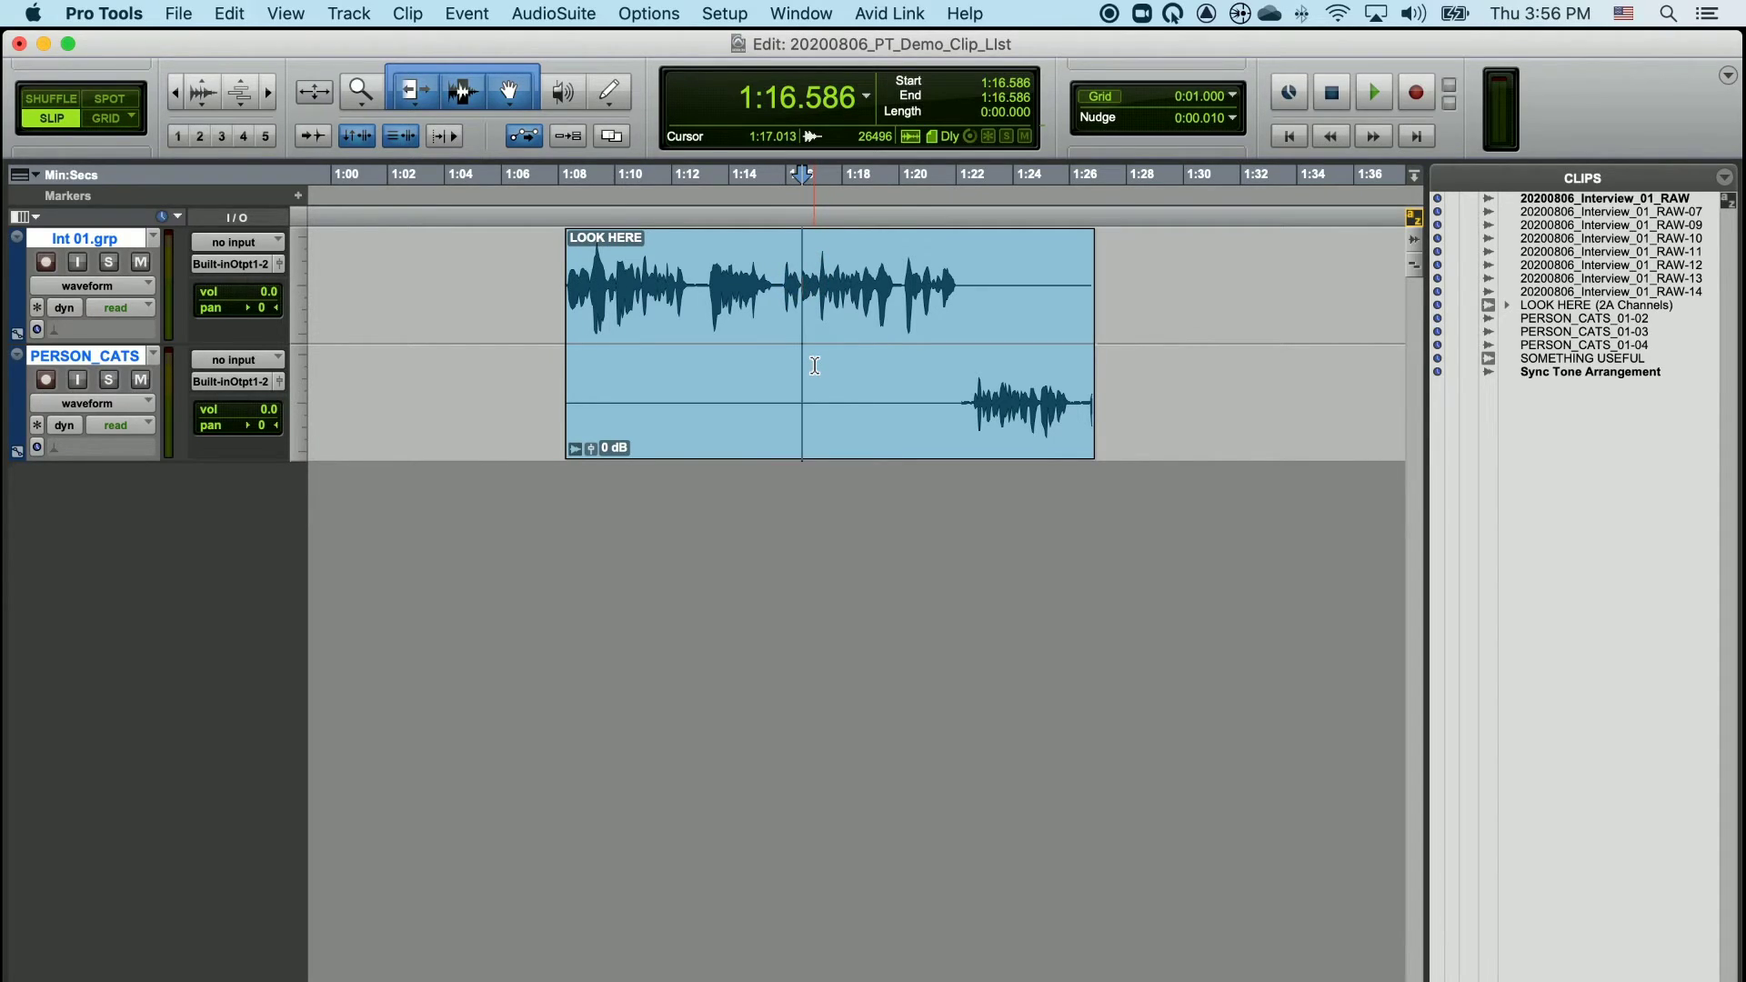
click(804, 433)
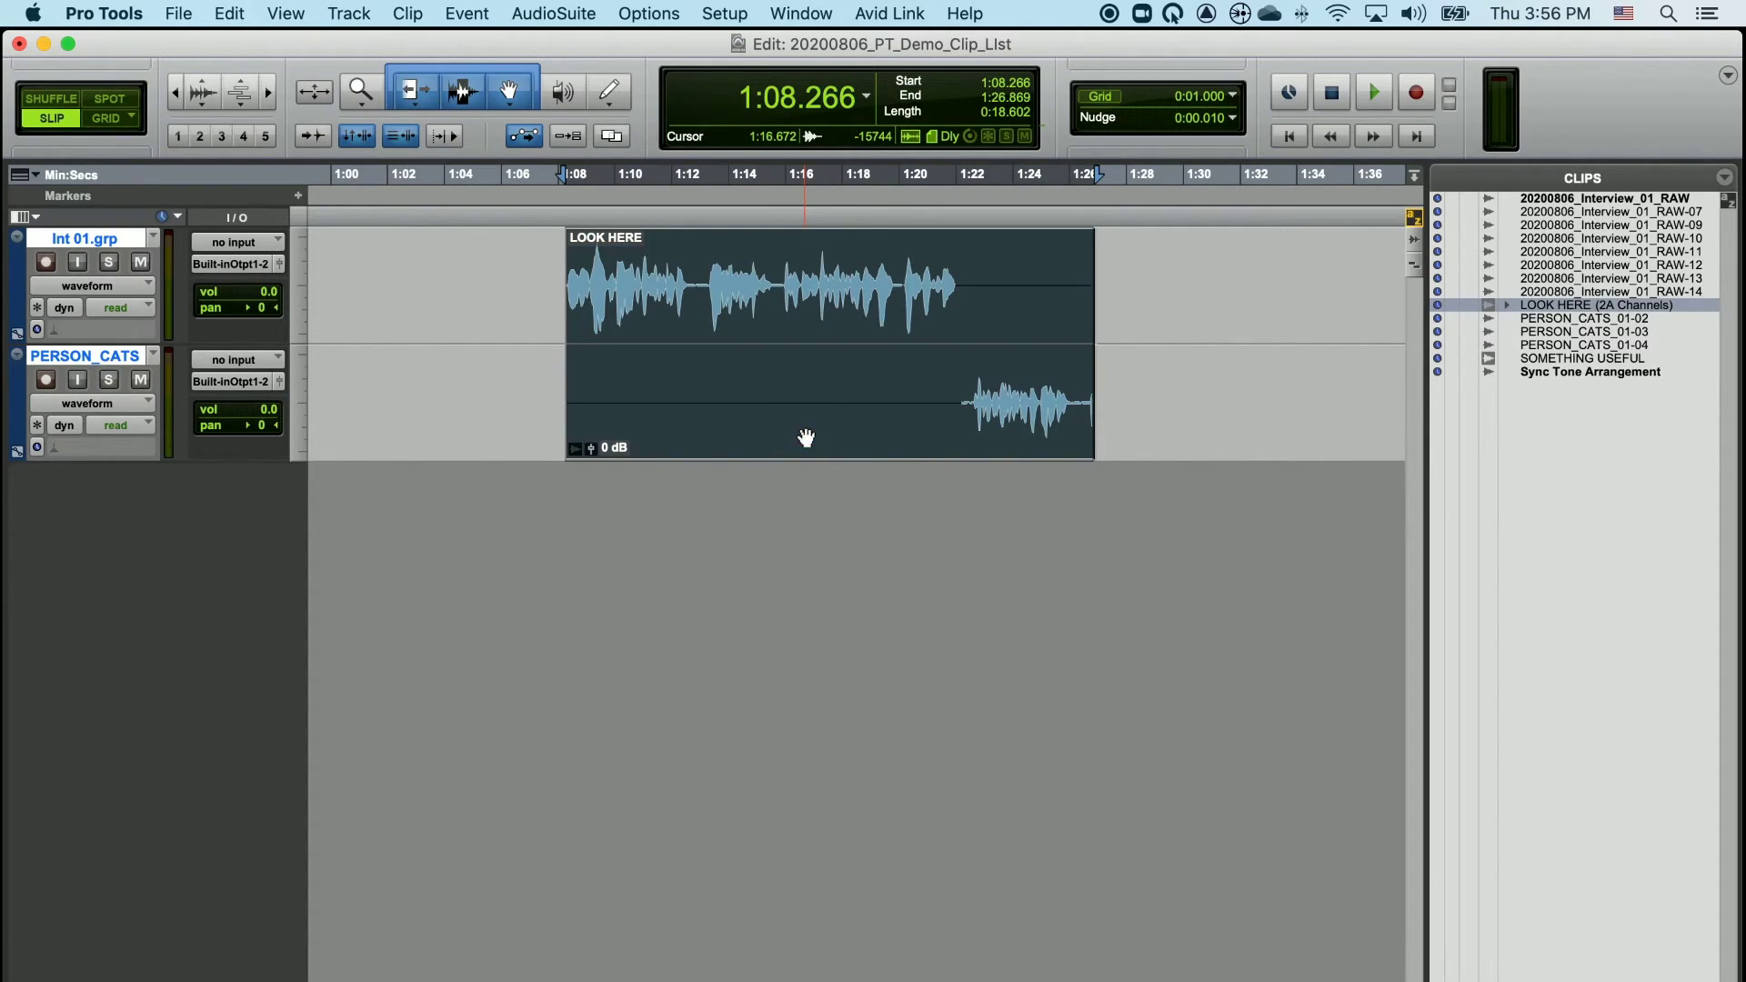
key(super+alt+u)
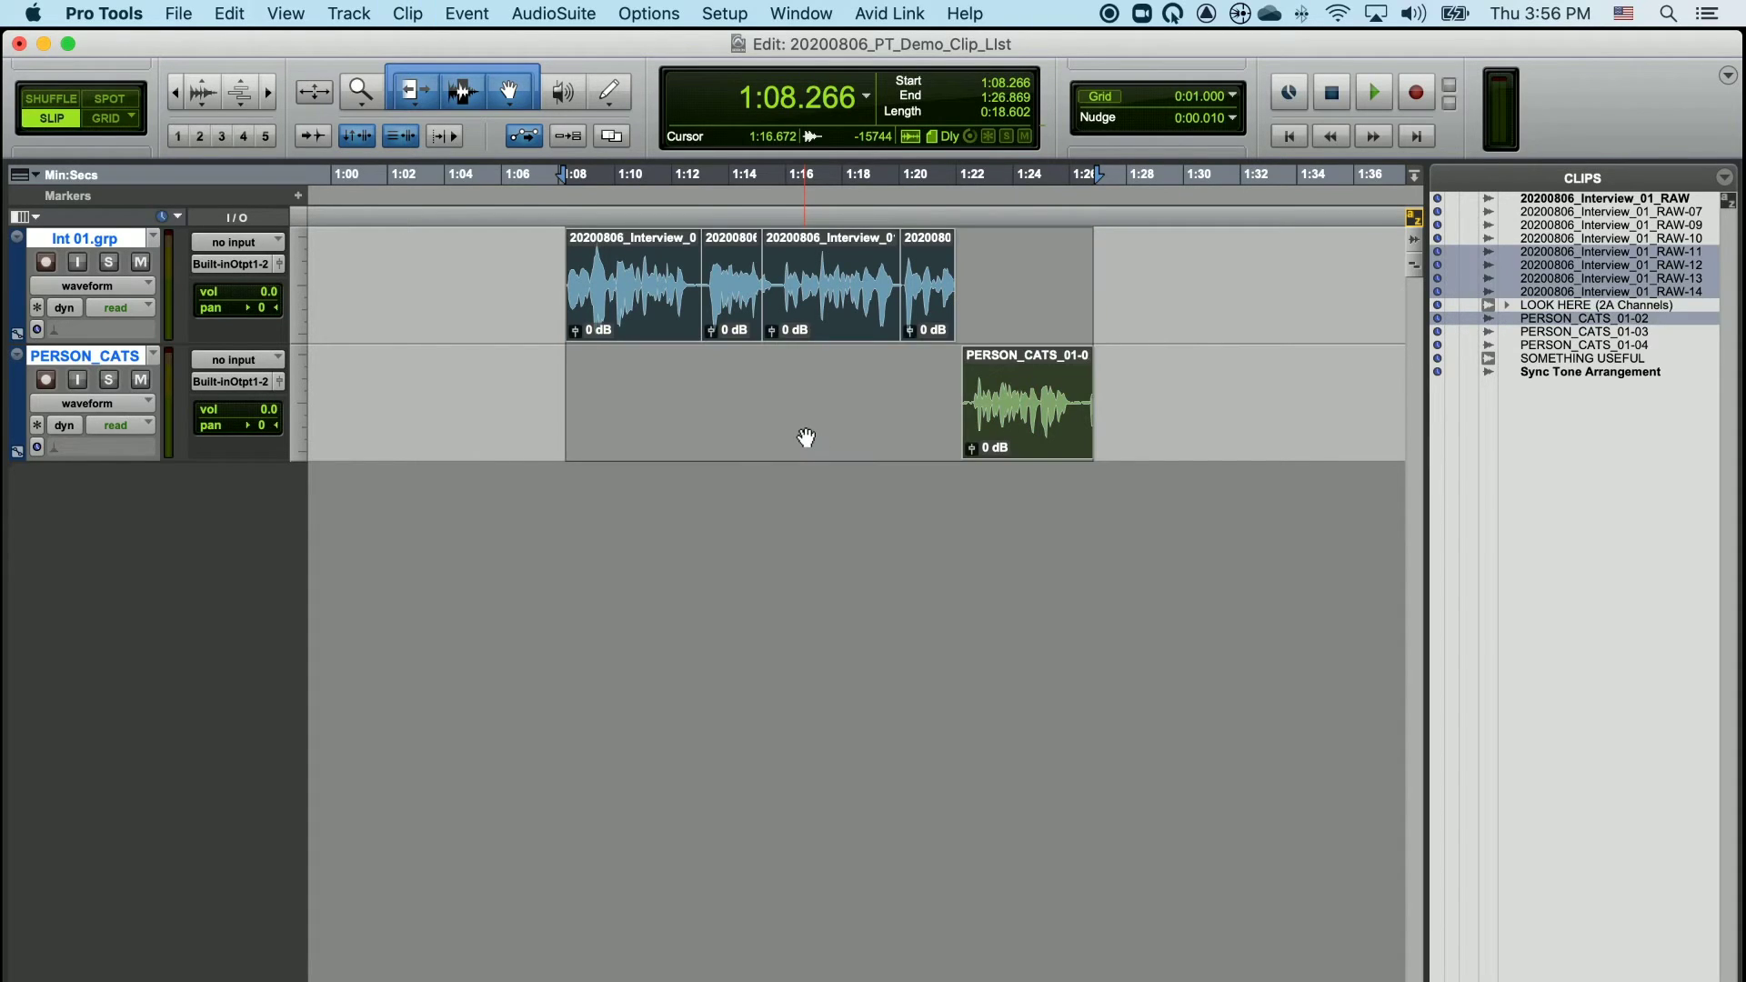
Delete the four interview clips from the timeline, leaving only the PERSON_CATS_01 clip.
click(818, 432)
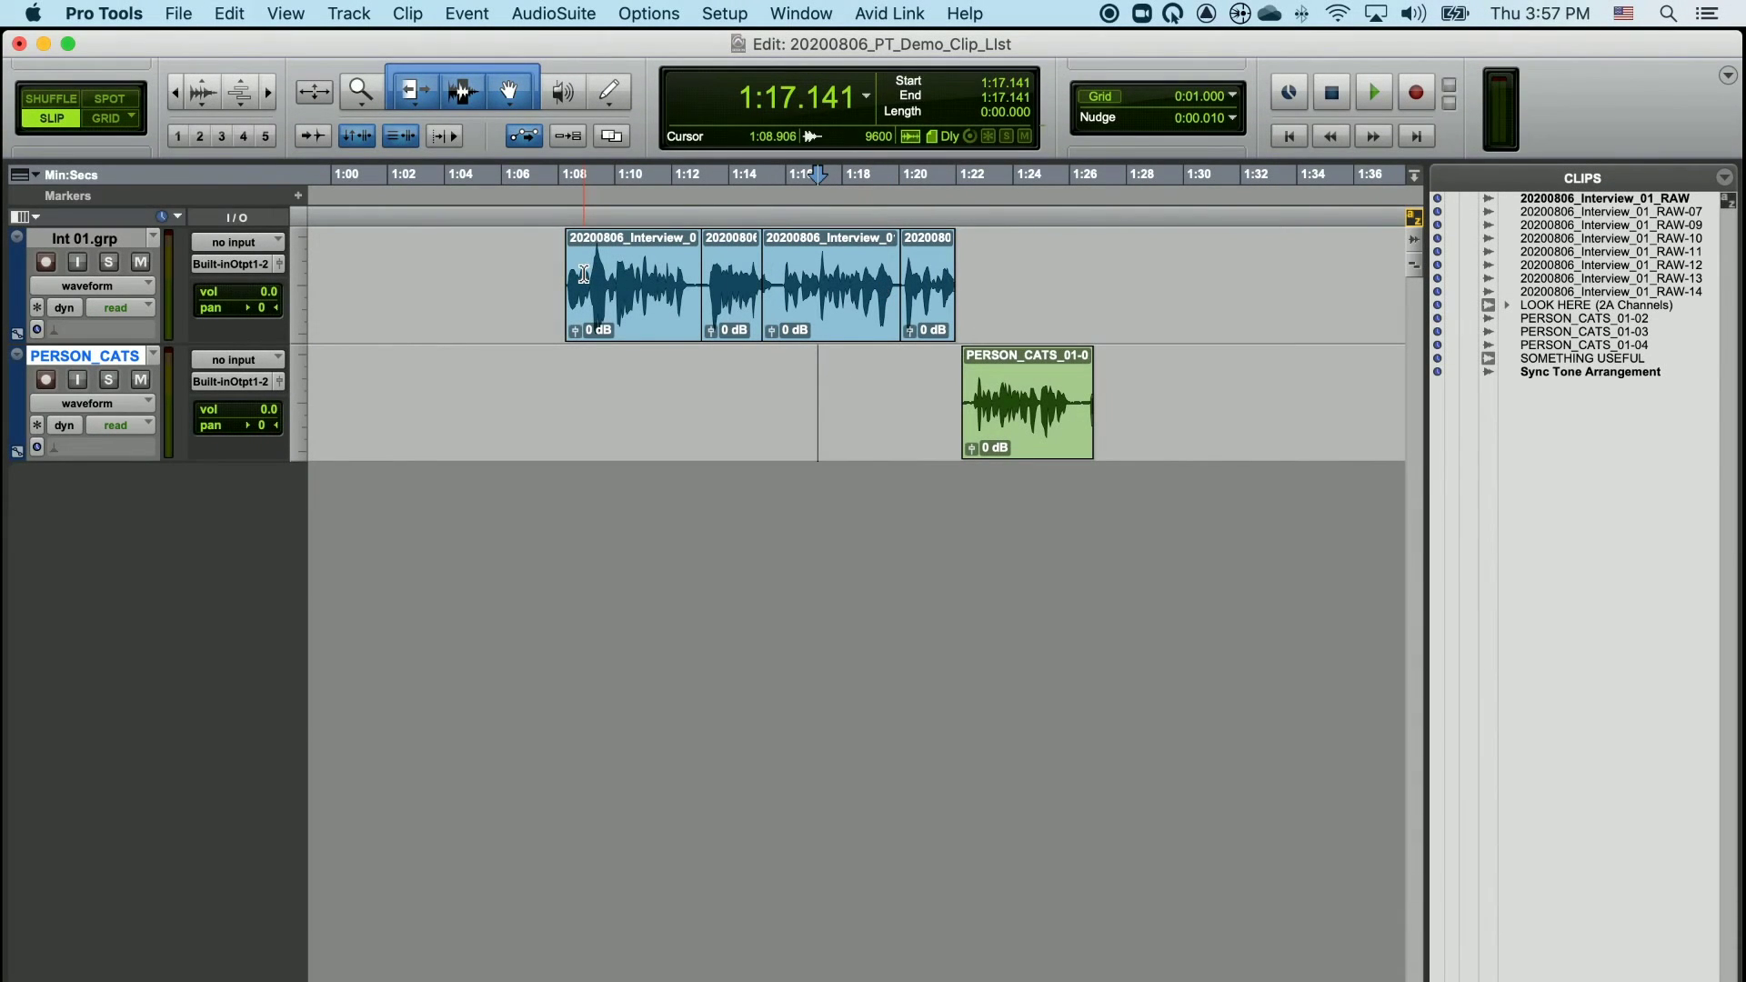
drag(549, 265, 964, 273)
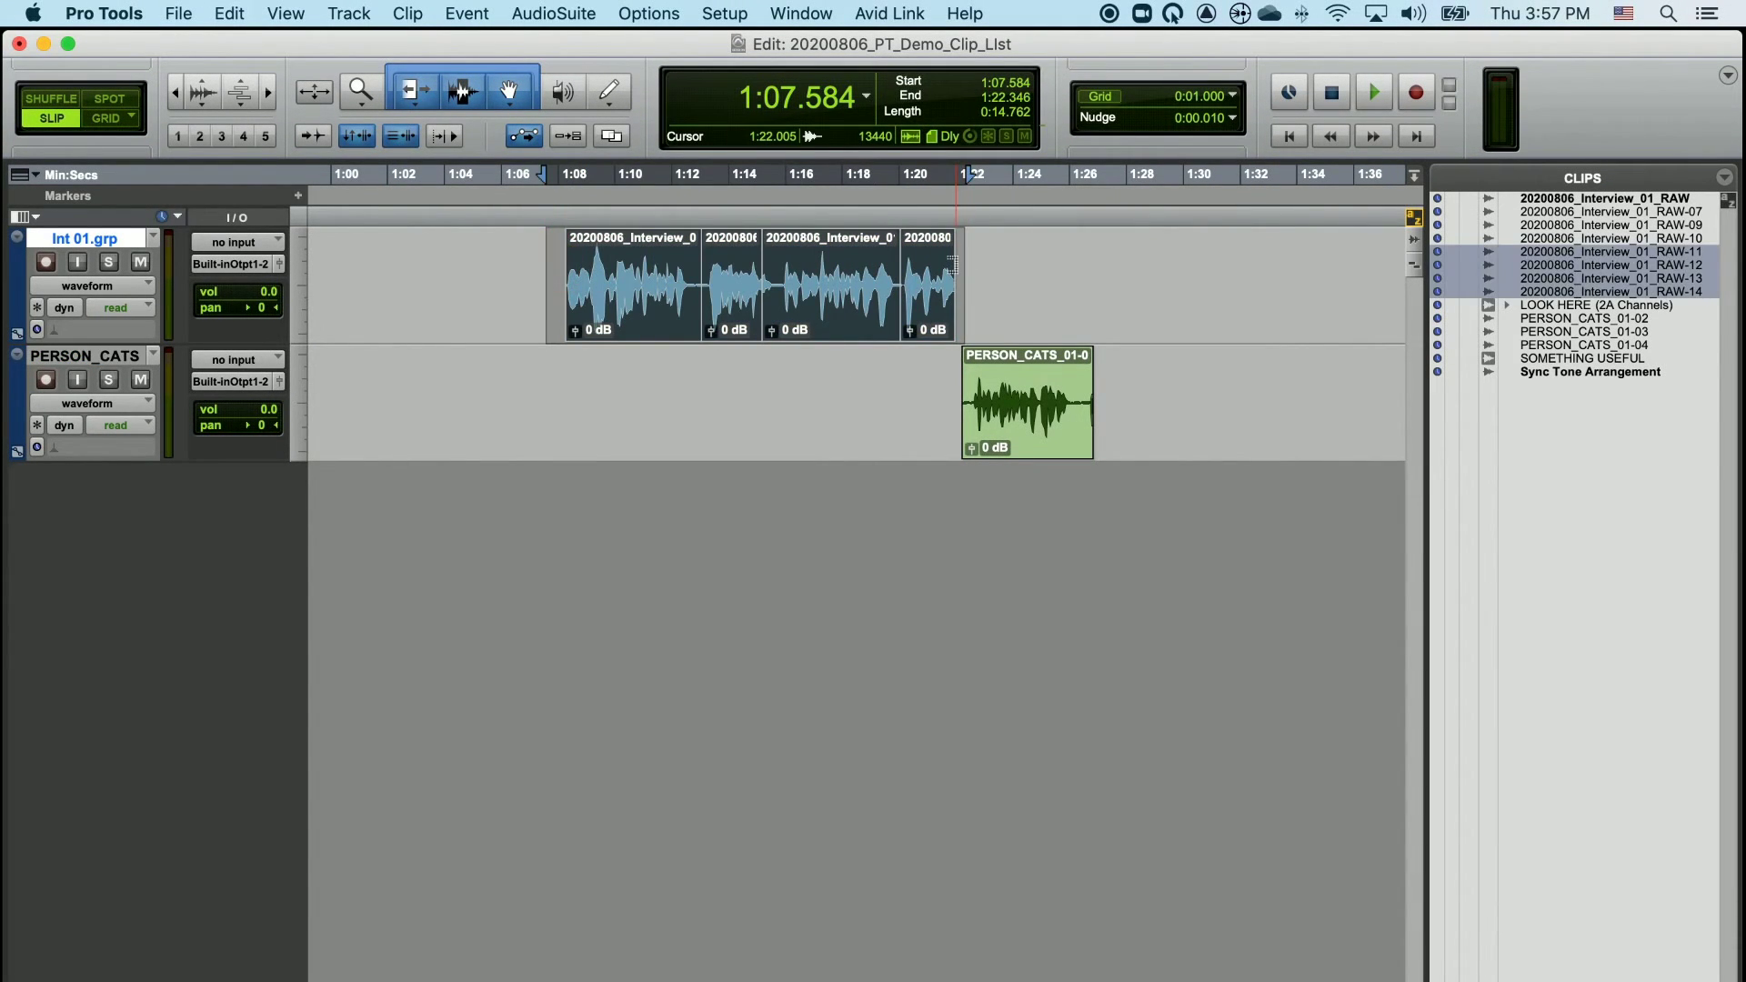
key(Delete)
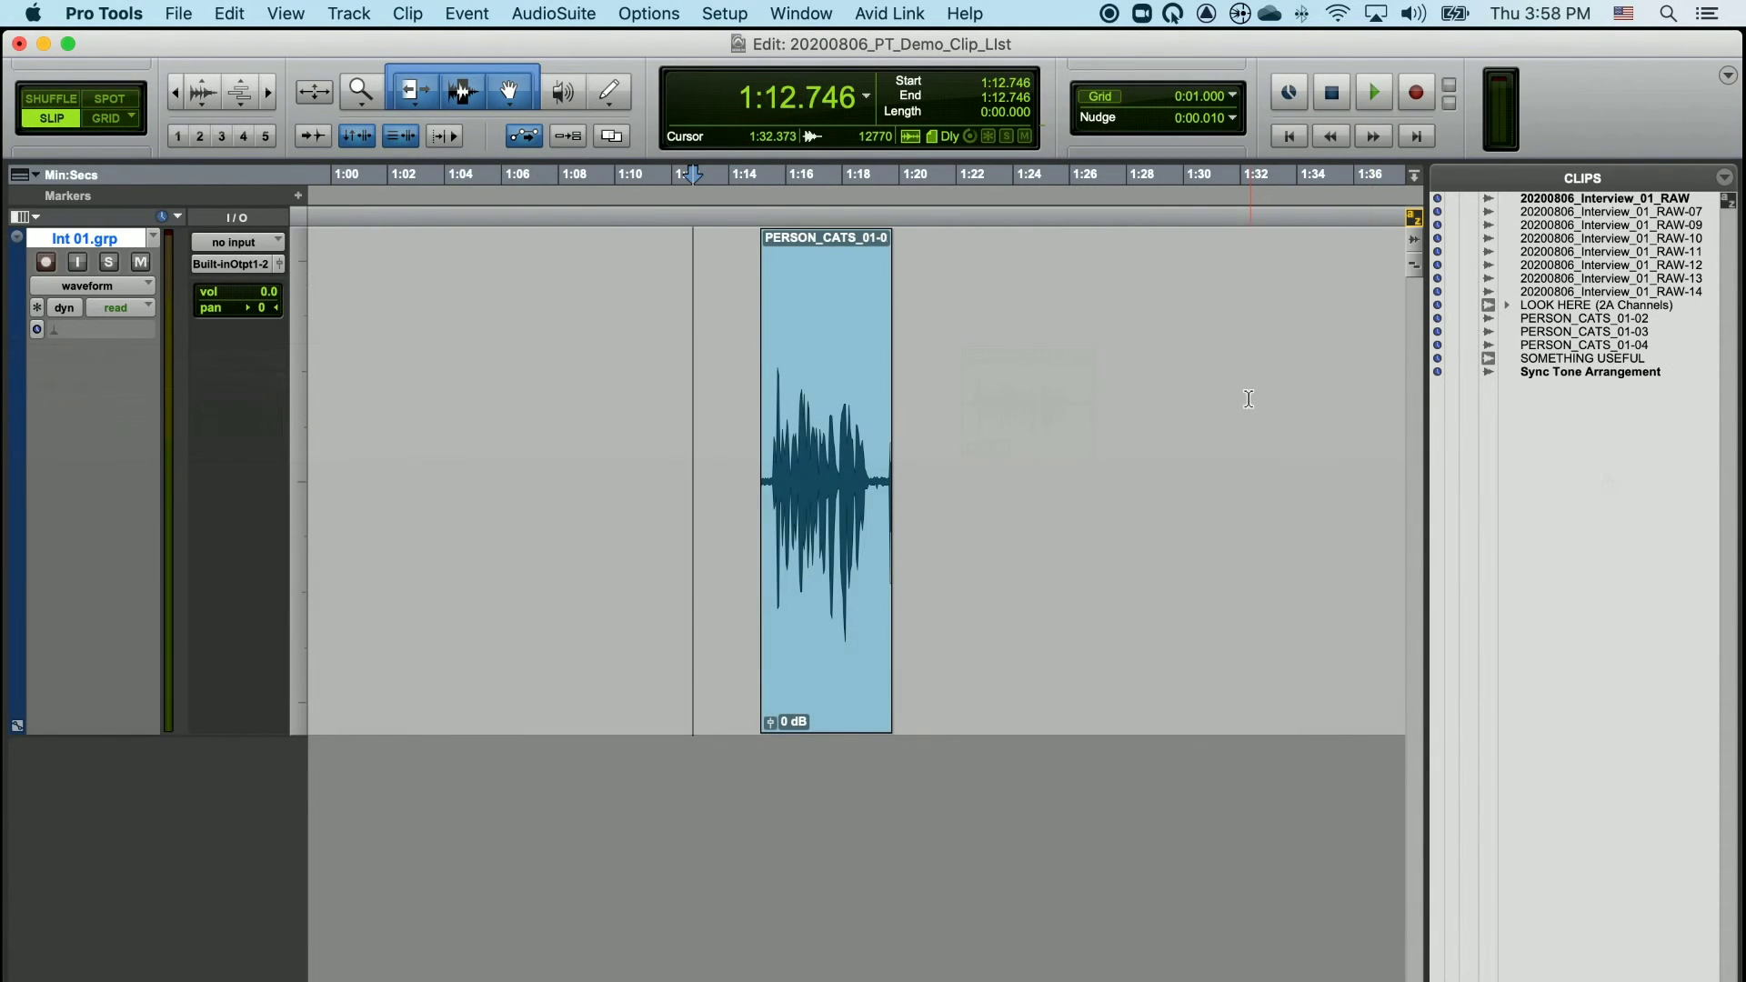
click(1073, 370)
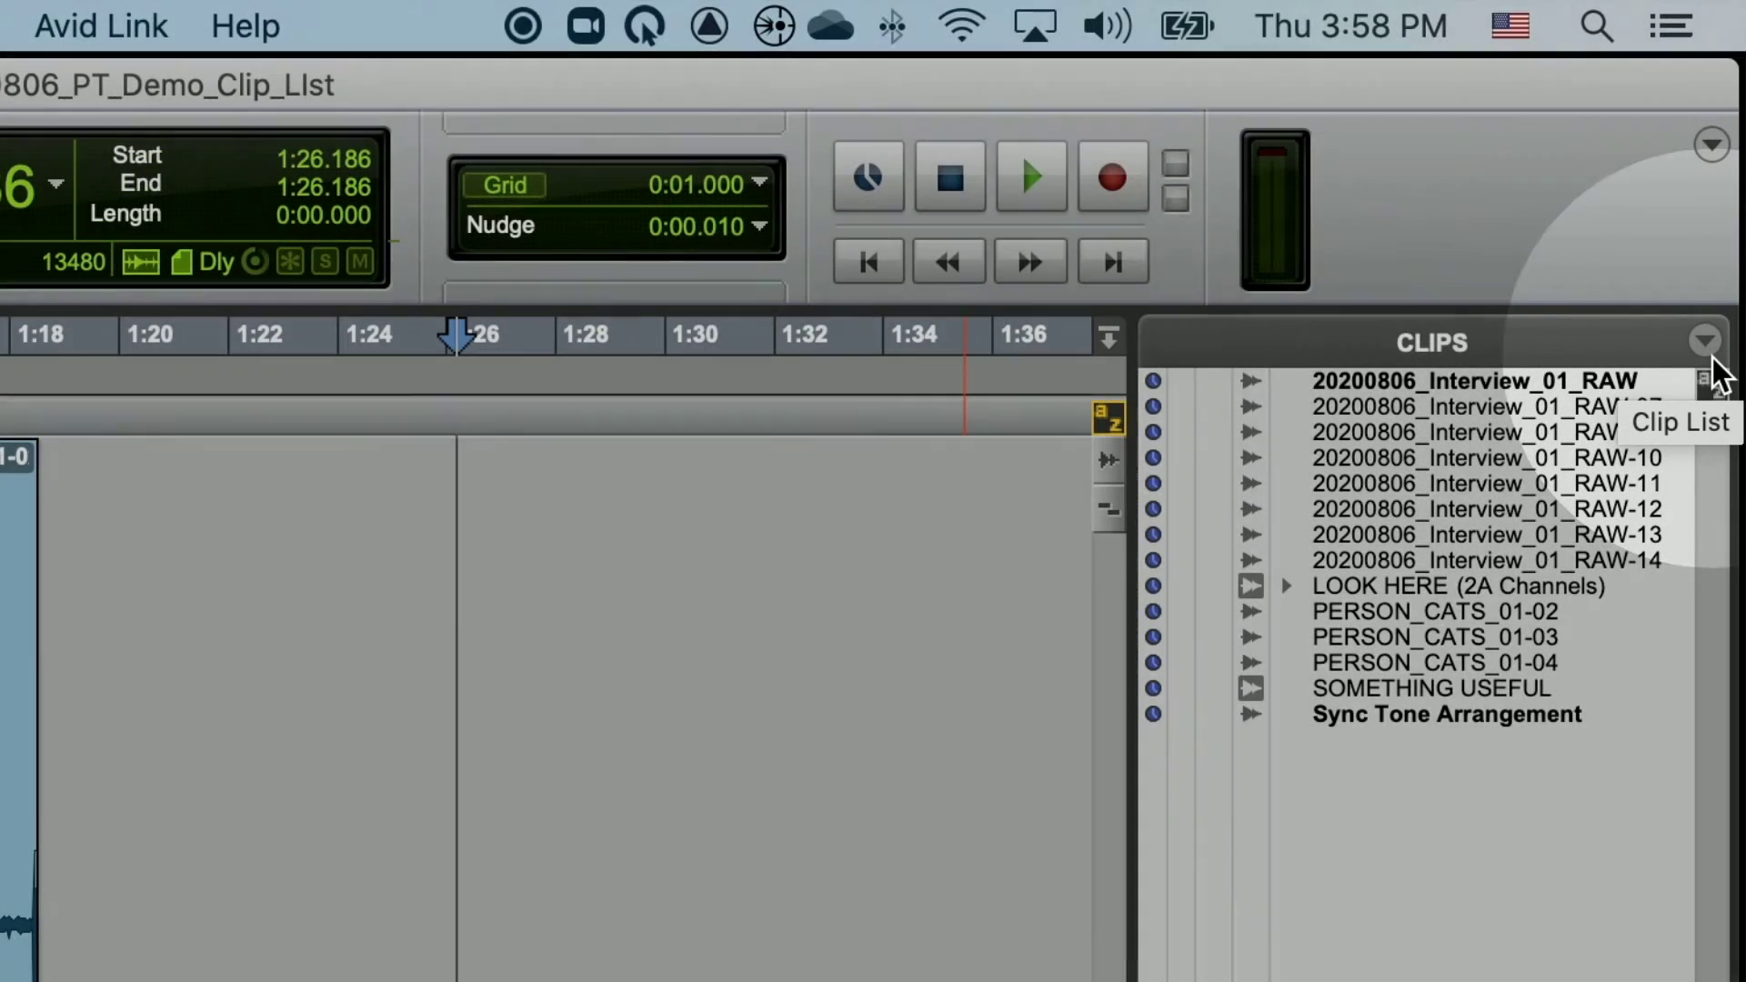
click(1710, 354)
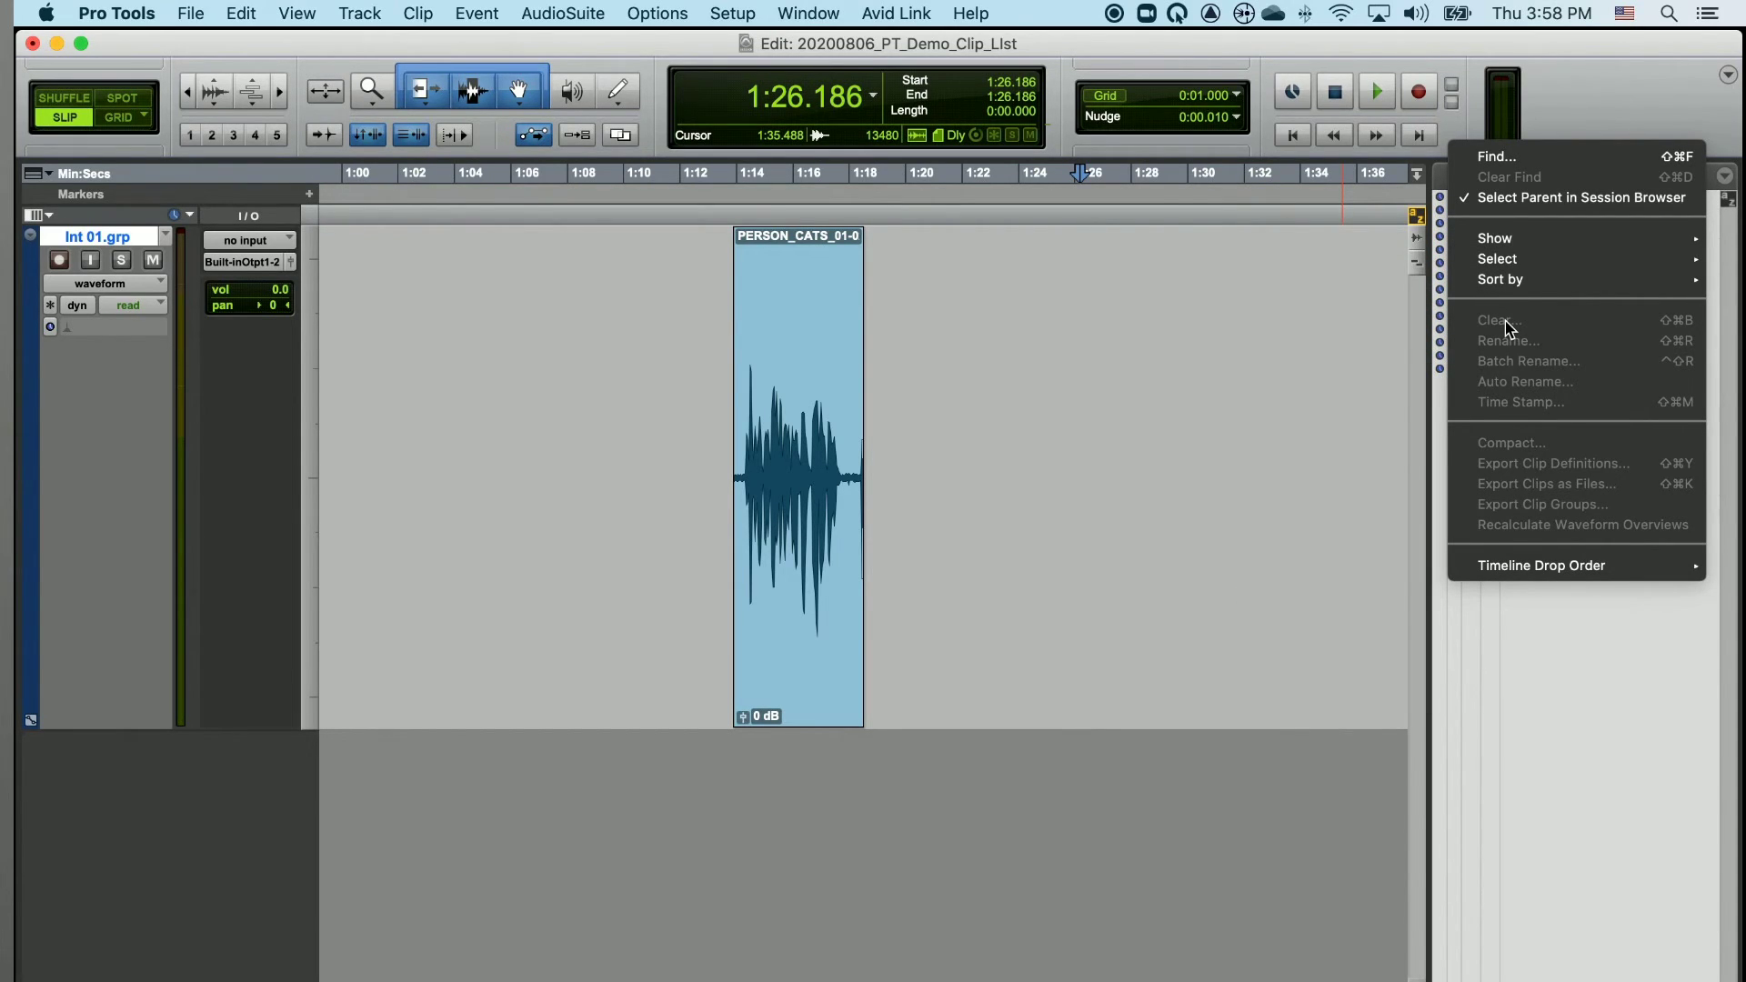
Remove the PERSON_CATS_01-02 clip from the Int 01.grp track, keeping it in the Clips list.
click(1130, 327)
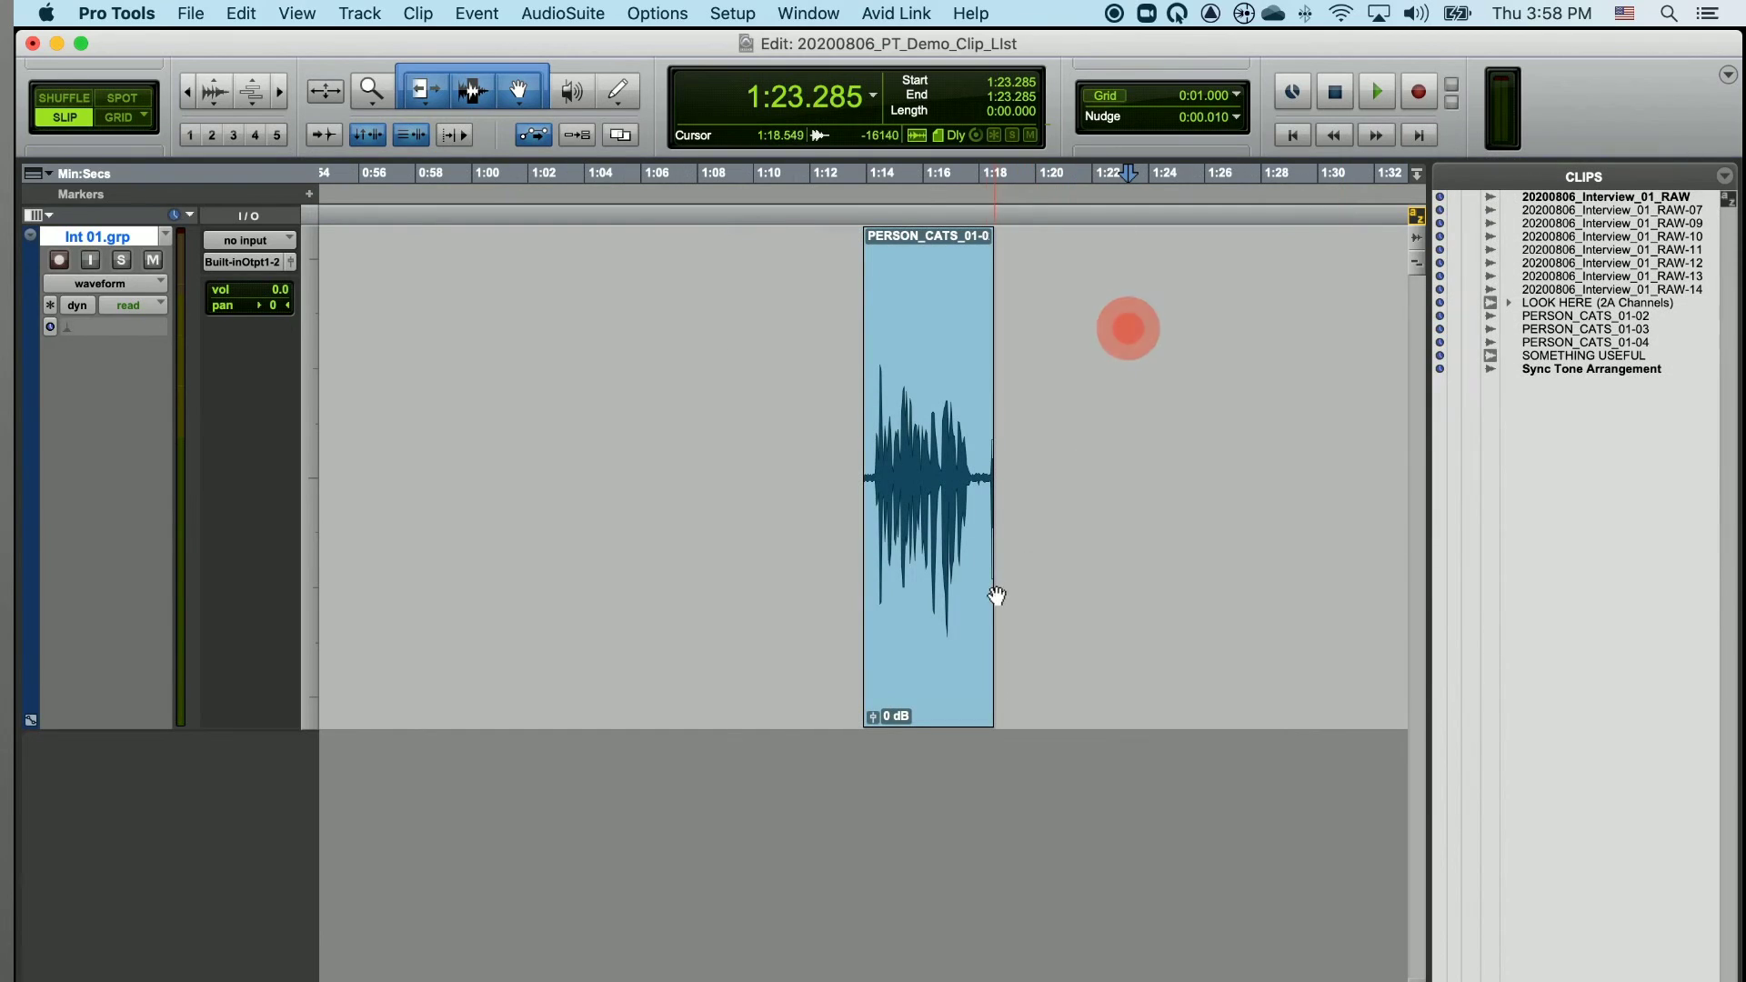
click(918, 648)
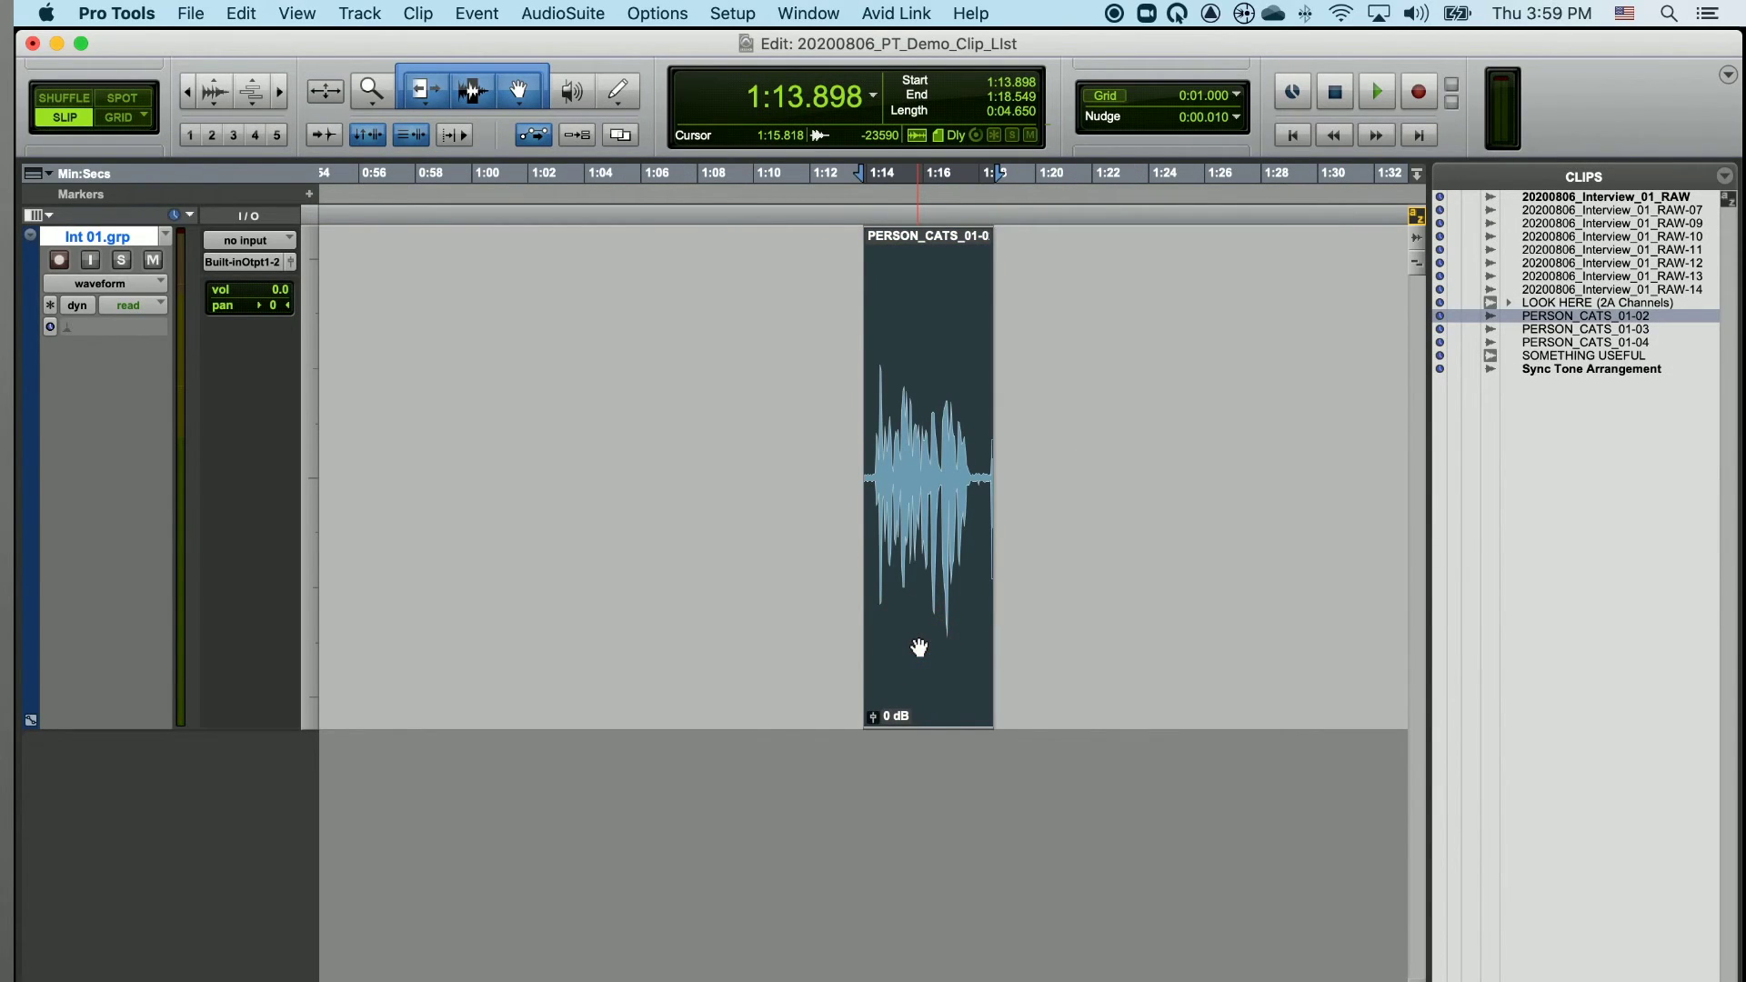
key(Delete)
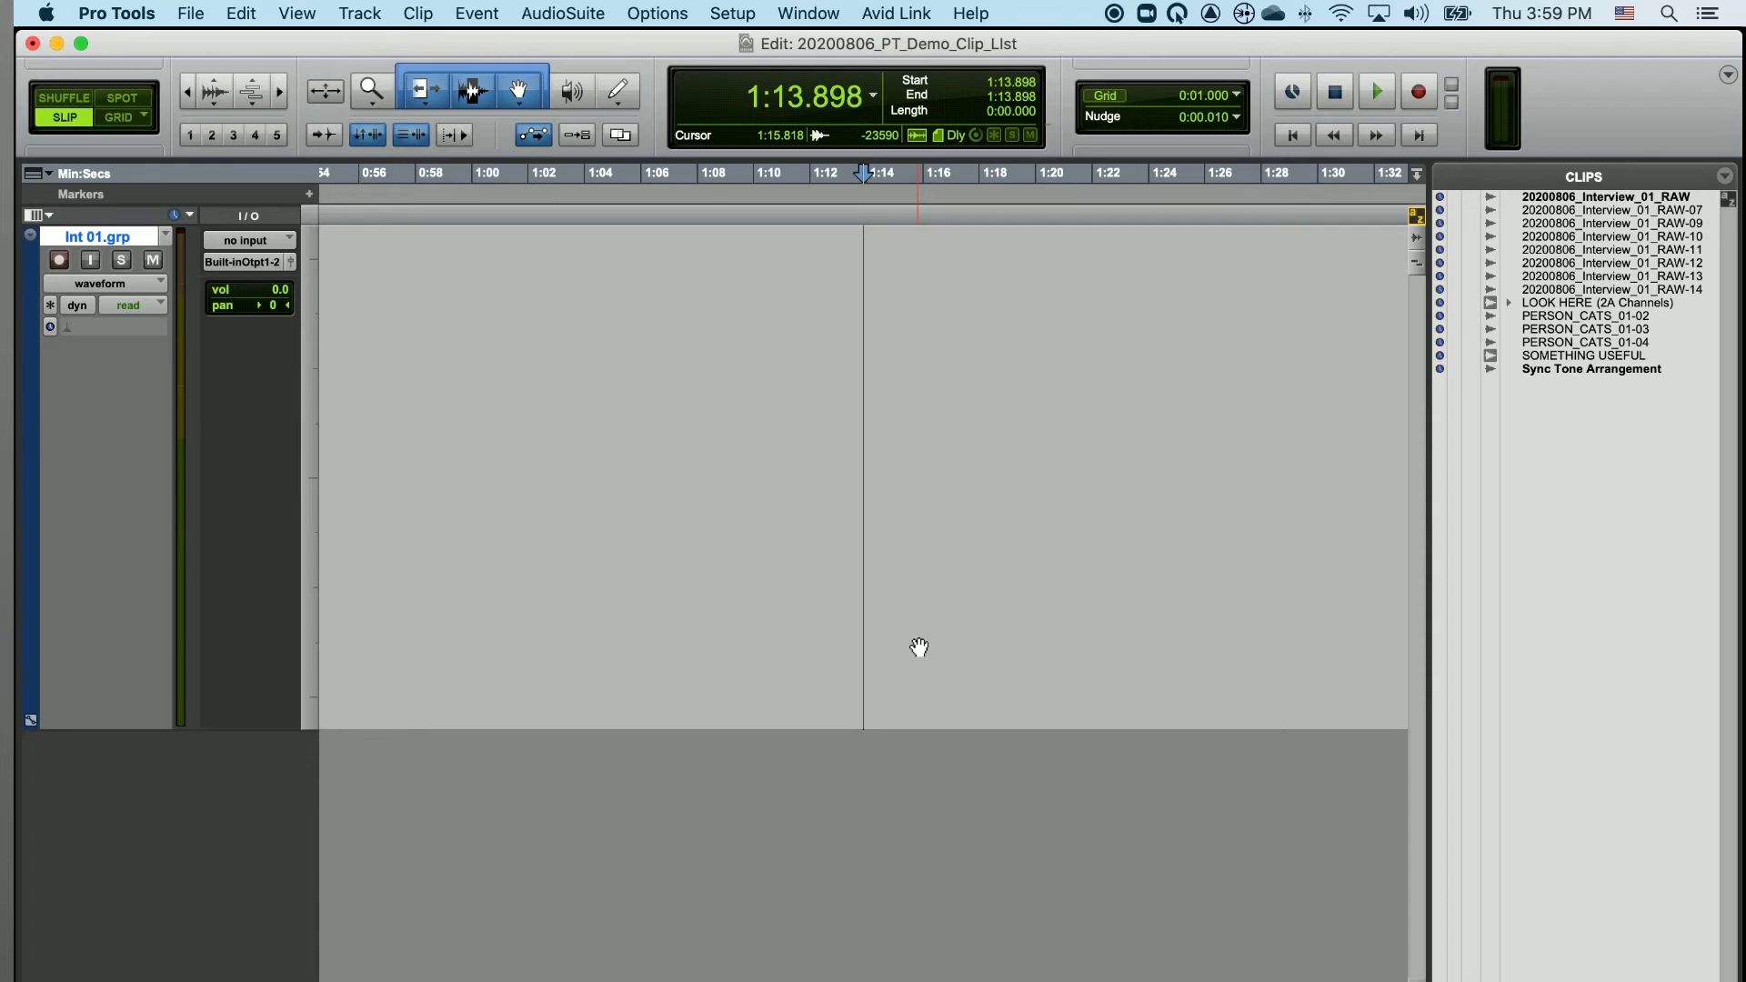